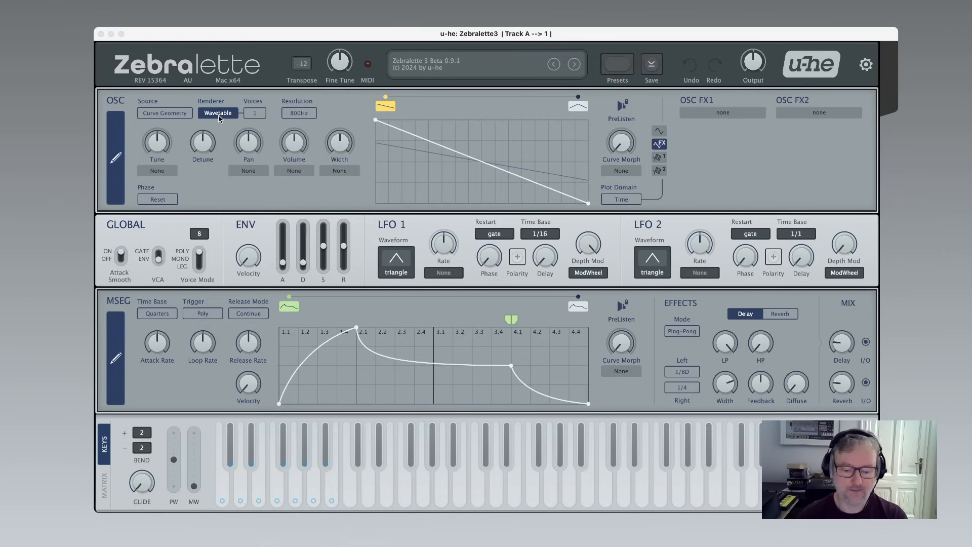
Raise the oscillator's unison voices to 16 and set their detune to 19.
scroll(261, 117, up, 9)
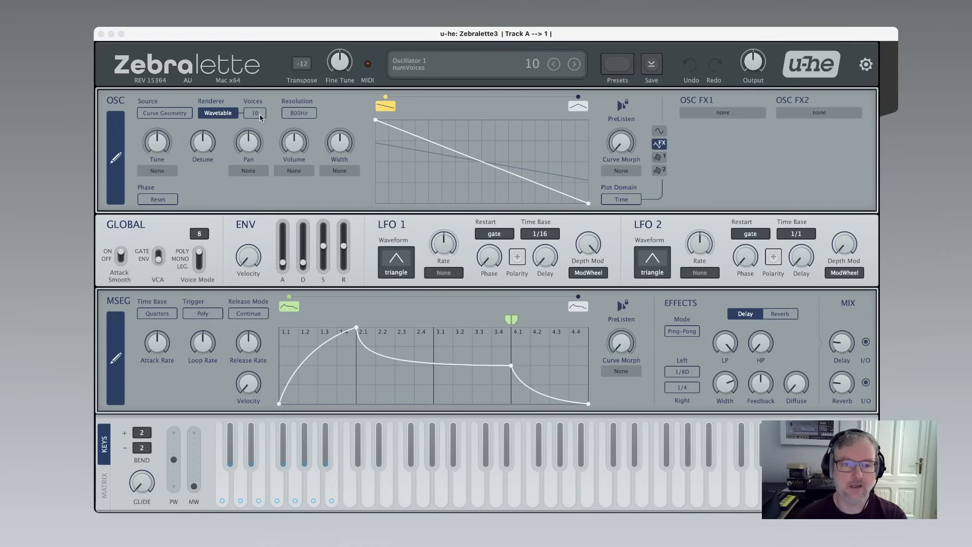
scroll(261, 117, up, 6)
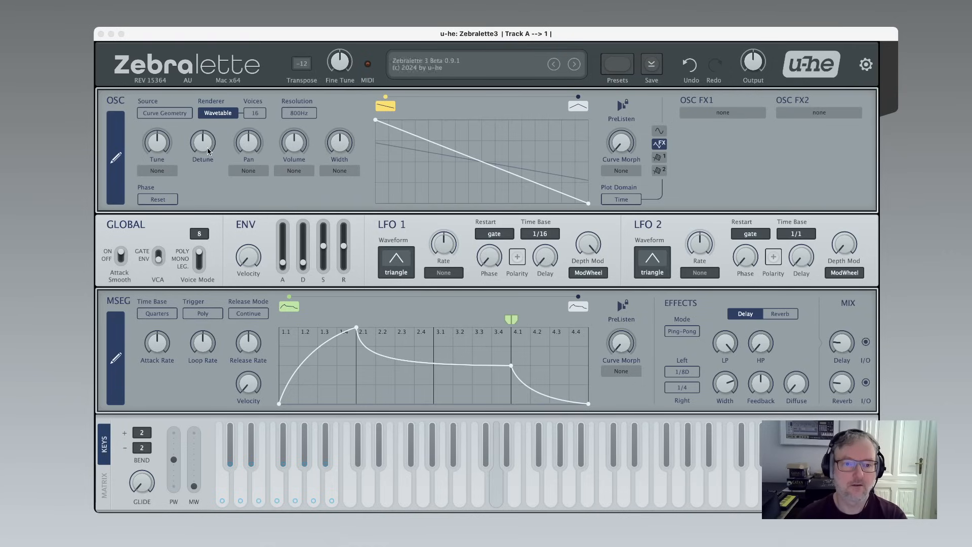
drag(208, 150, 209, 137)
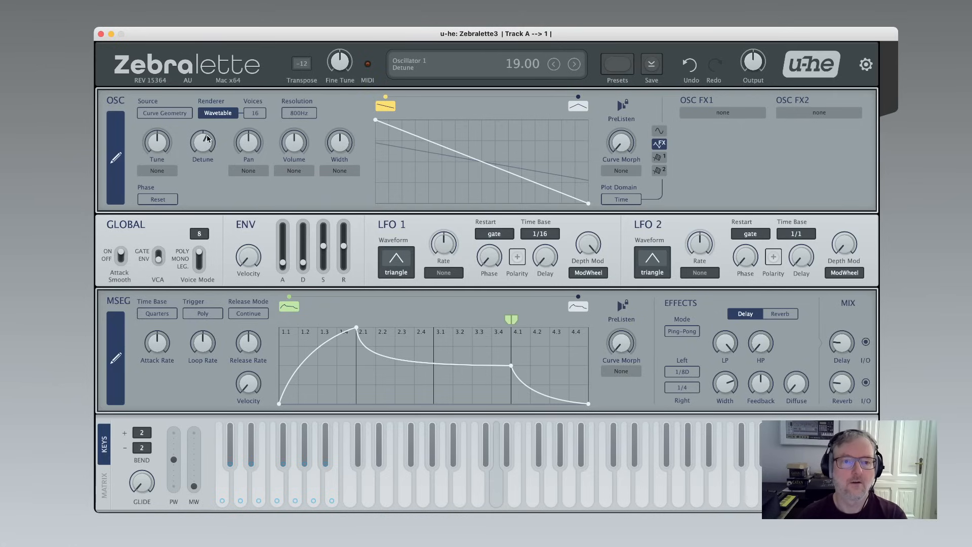
Reduce the oscillator voices back down to 1 and return the detune to 0.
scroll(208, 138, down, 1)
scroll(259, 117, down, 7)
scroll(260, 117, down, 8)
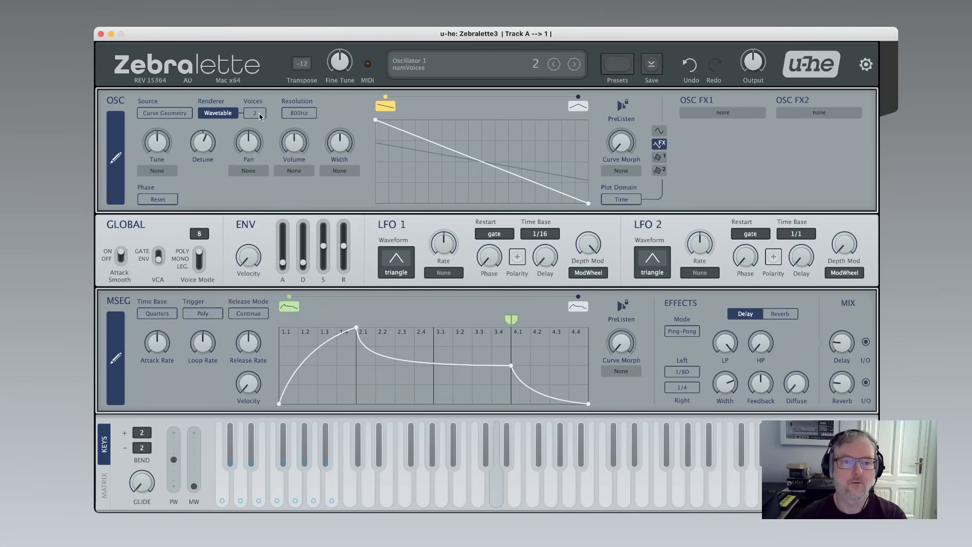
scroll(203, 144, down, 2)
scroll(202, 143, down, 5)
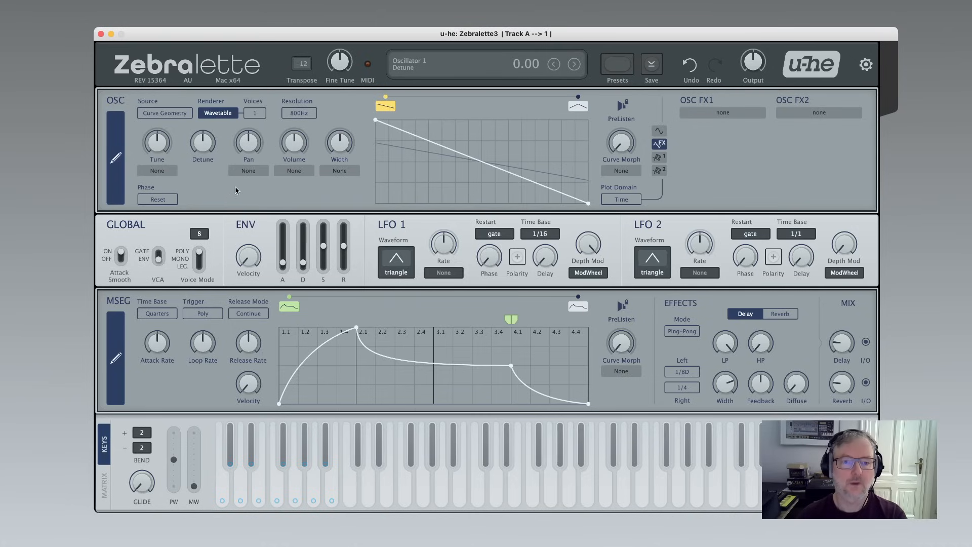
Raise the oscillator's voice count to 15 again.
scroll(251, 117, up, 14)
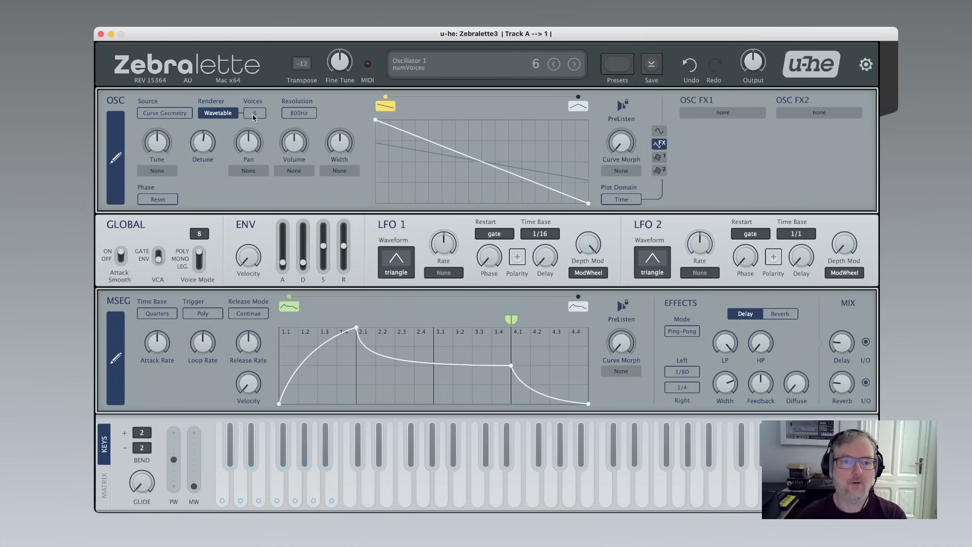
scroll(207, 147, down, 1)
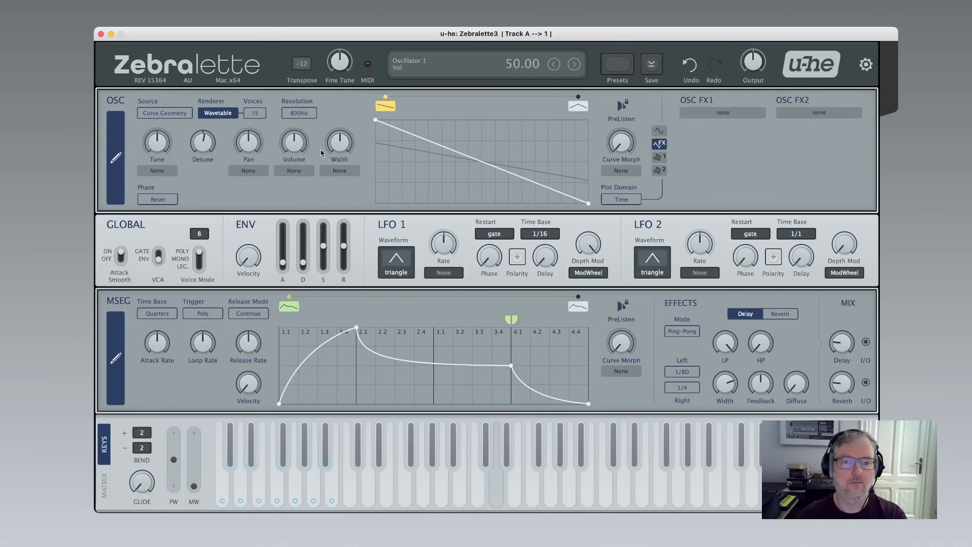
scroll(339, 144, up, 10)
Reset the oscillator width knob to its default and set the voices back to 1.
drag(349, 43, 361, 317)
double_click(337, 147)
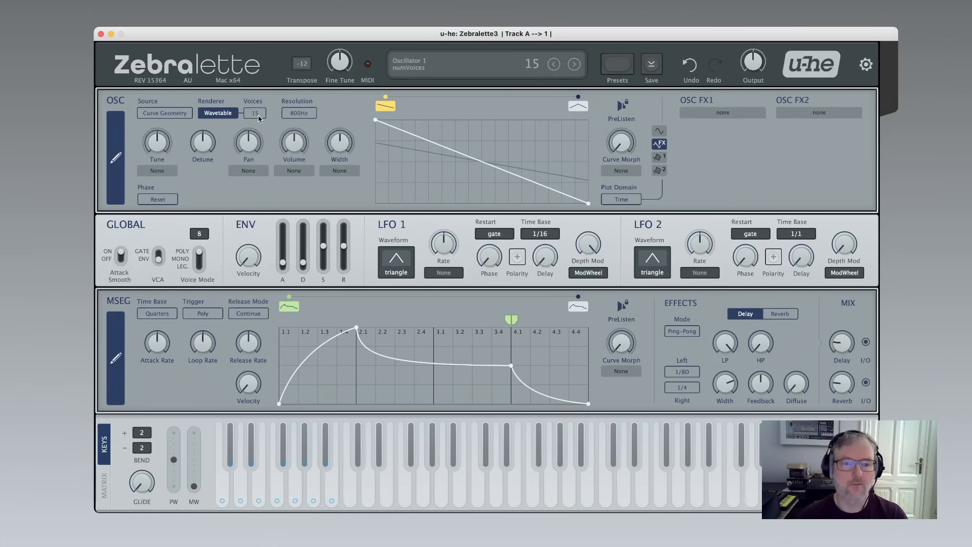
scroll(258, 118, down, 10)
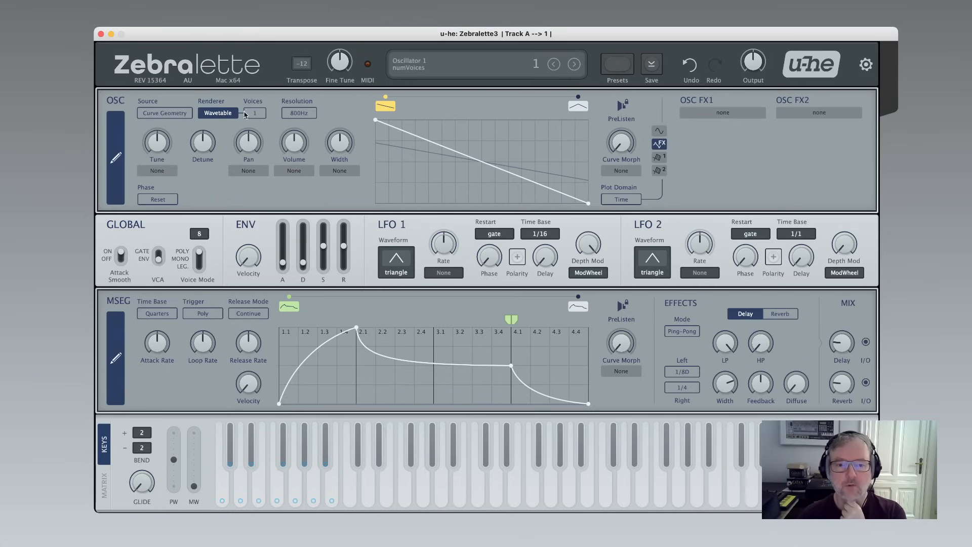
Switch the oscillator renderer to Additive and review the harmonics count options, keeping 256.
click(225, 116)
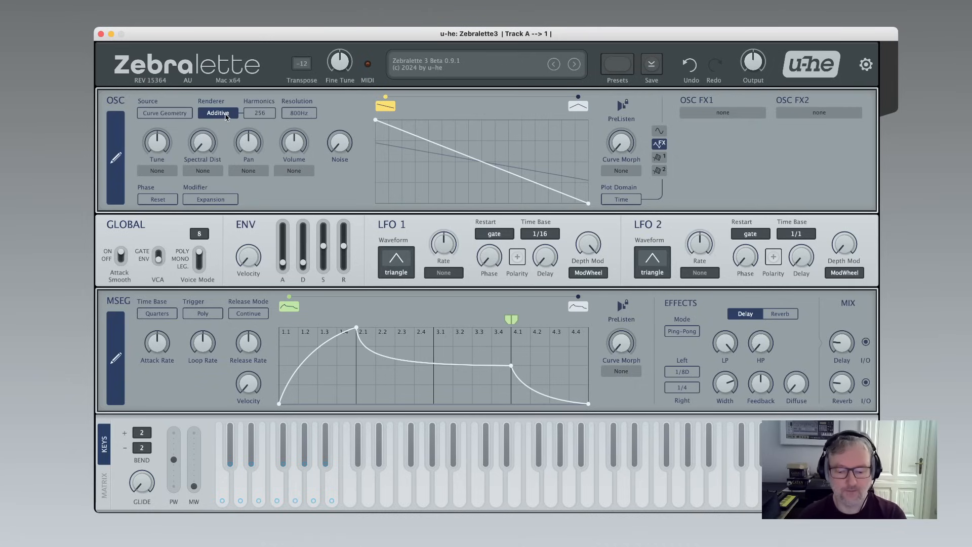
click(260, 117)
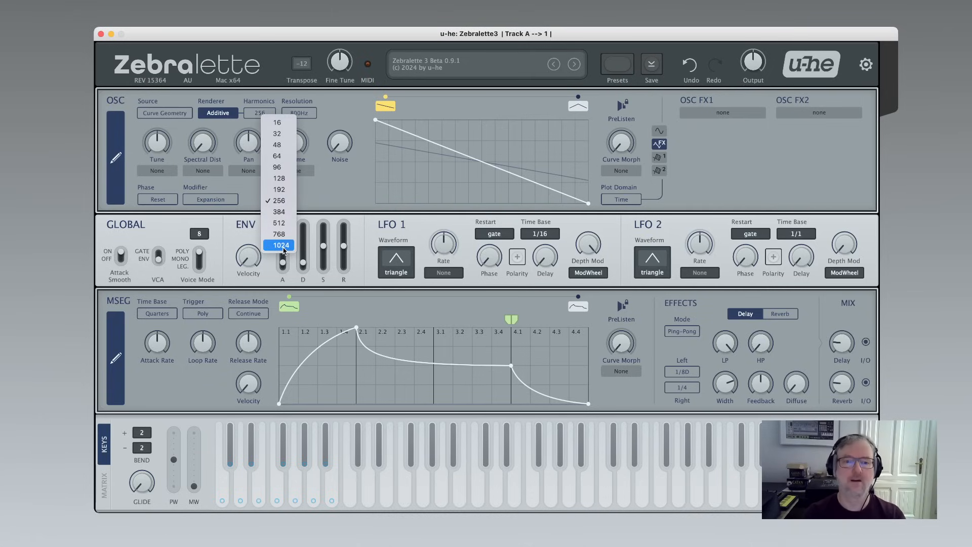
click(358, 186)
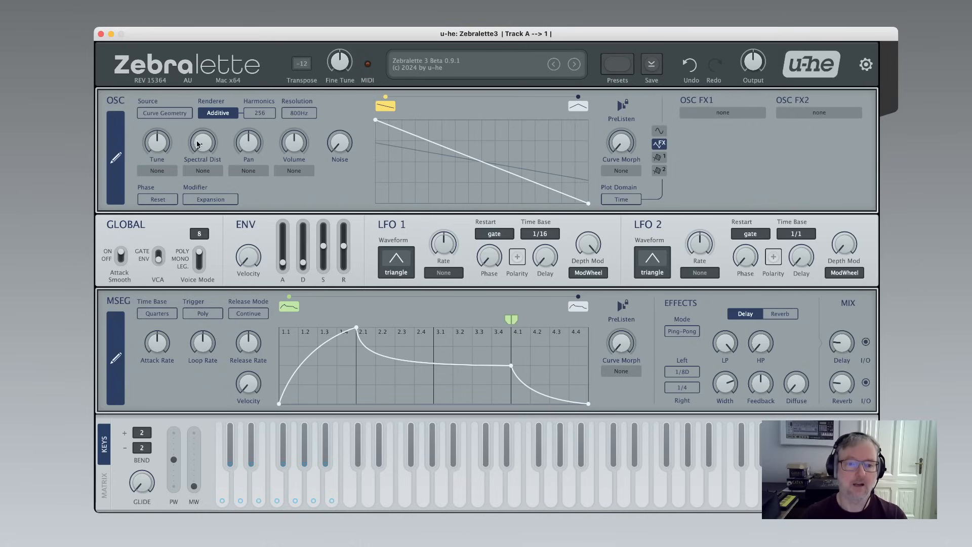
Review the spectral modifier options and raise the spectral distortion to 100.
click(211, 202)
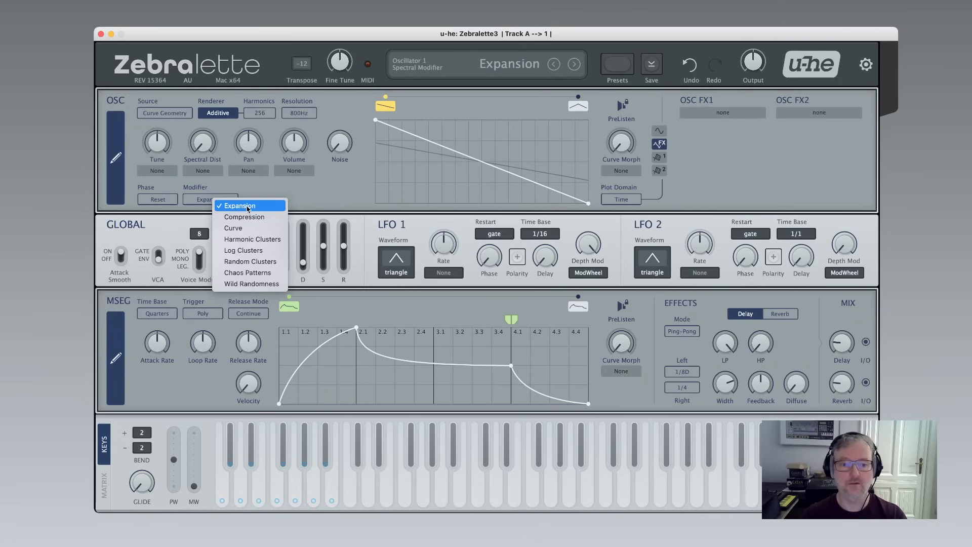
click(324, 198)
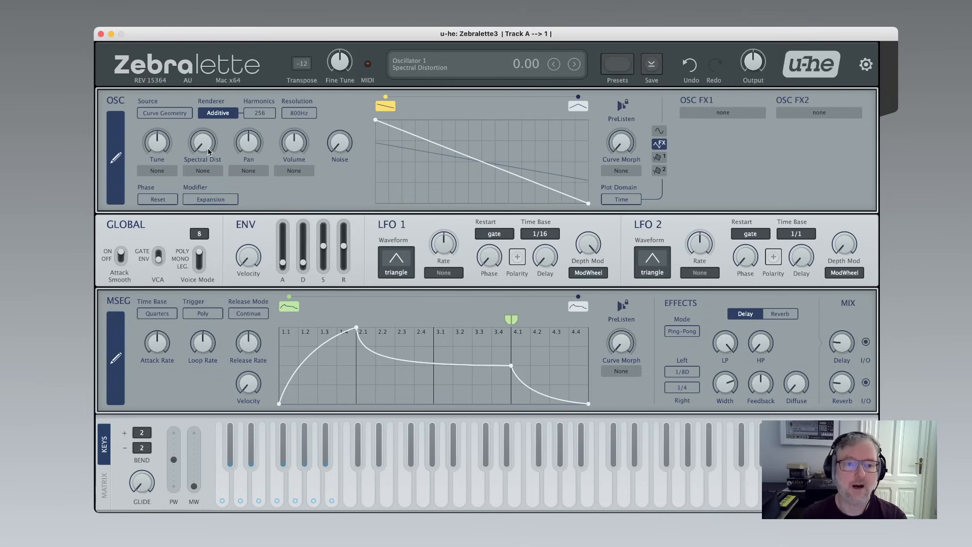
scroll(204, 146, up, 1)
scroll(204, 145, up, 10)
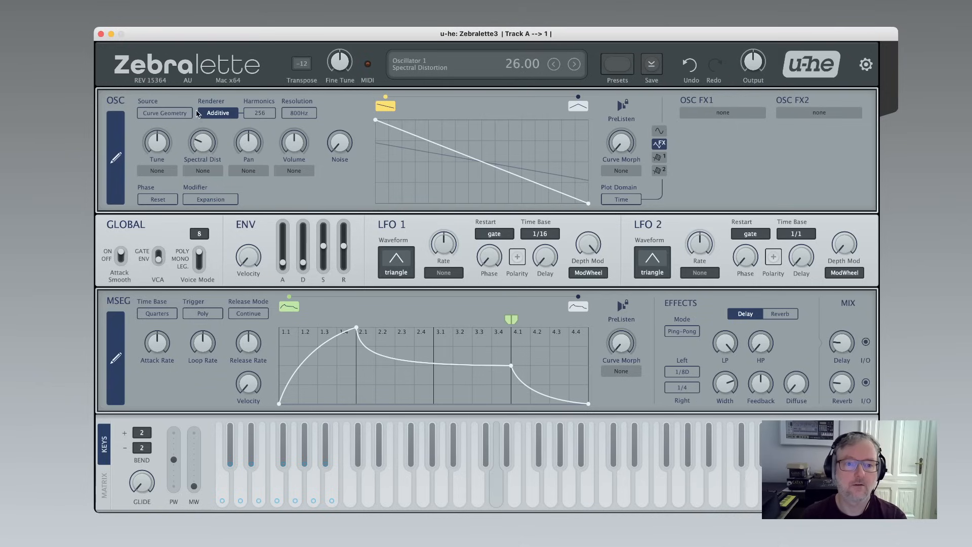
drag(203, 146, 192, 47)
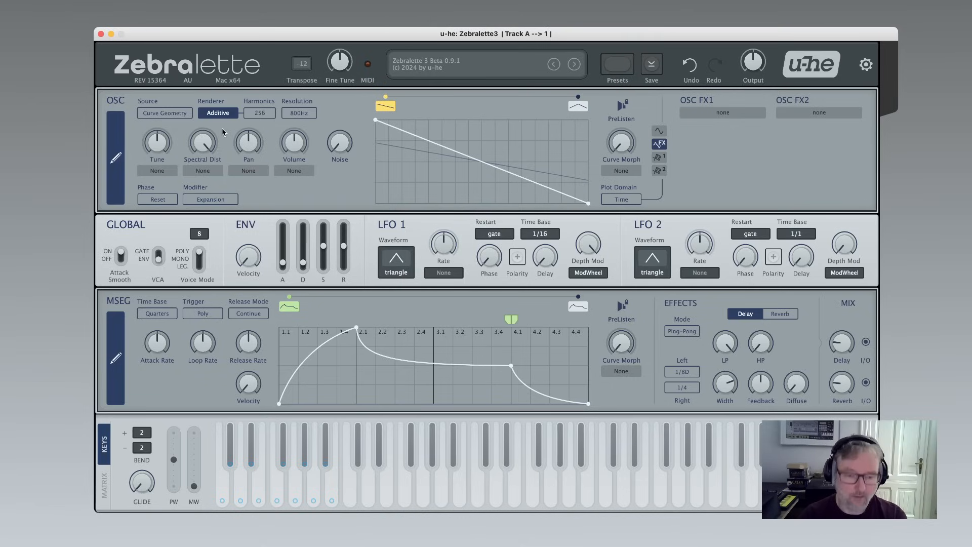
Switch the spectral modifier to Compression.
mouse_move(215, 141)
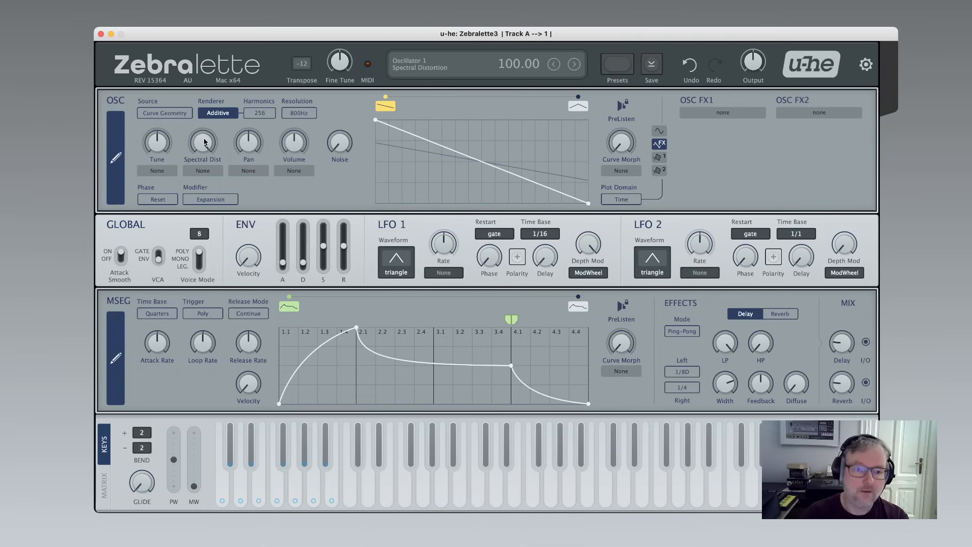
scroll(204, 142, down, 10)
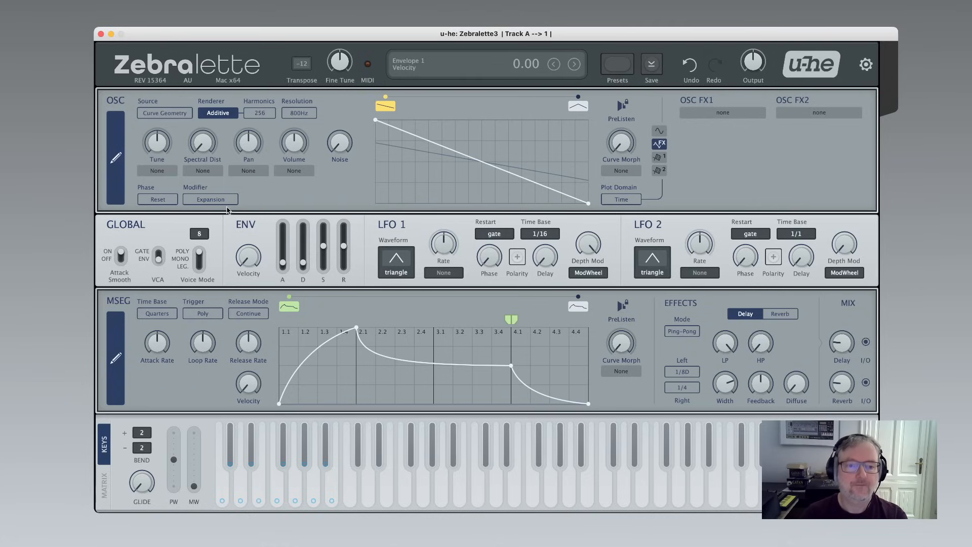
scroll(224, 203, down, 1)
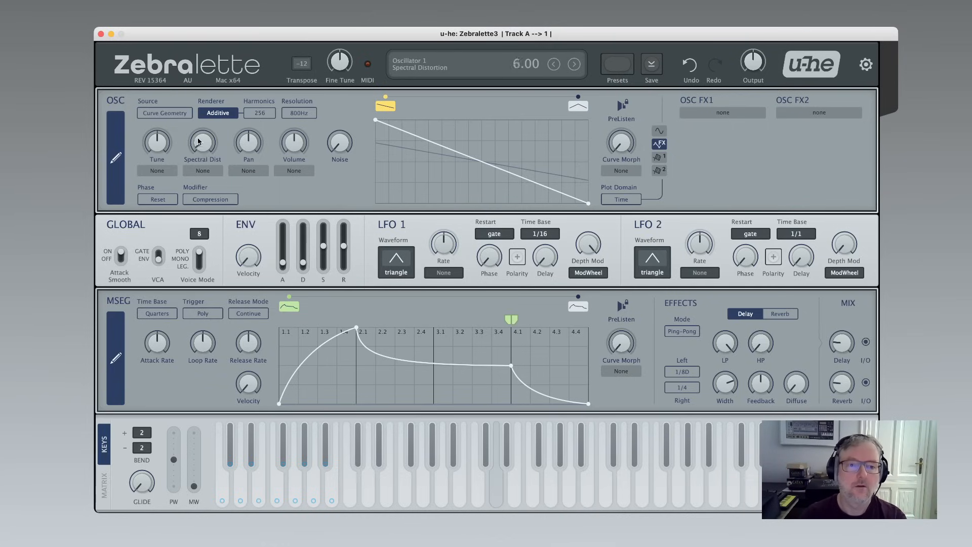
Sweep the spectral distortion up to 100 and back down to 0.
drag(198, 142, 200, 93)
drag(203, 142, 202, 84)
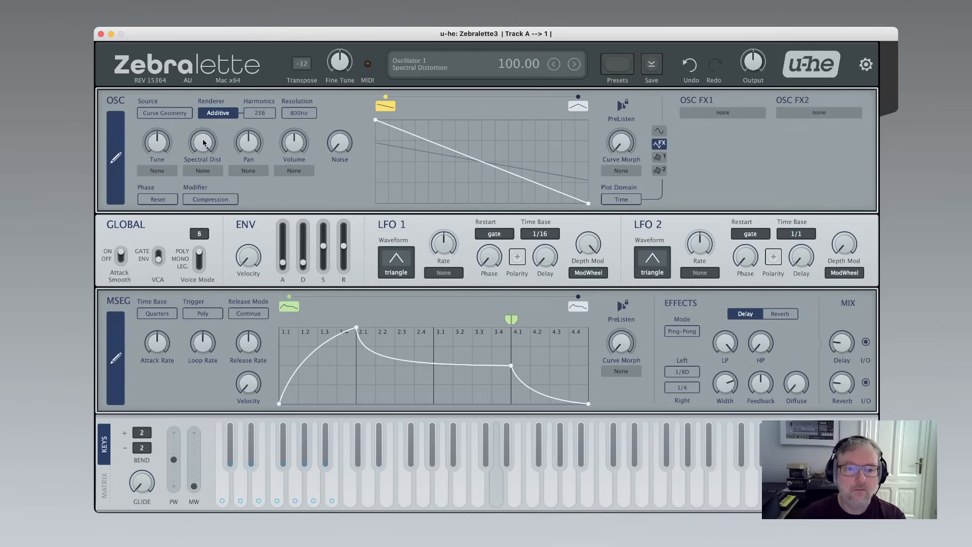
drag(203, 140, 233, 286)
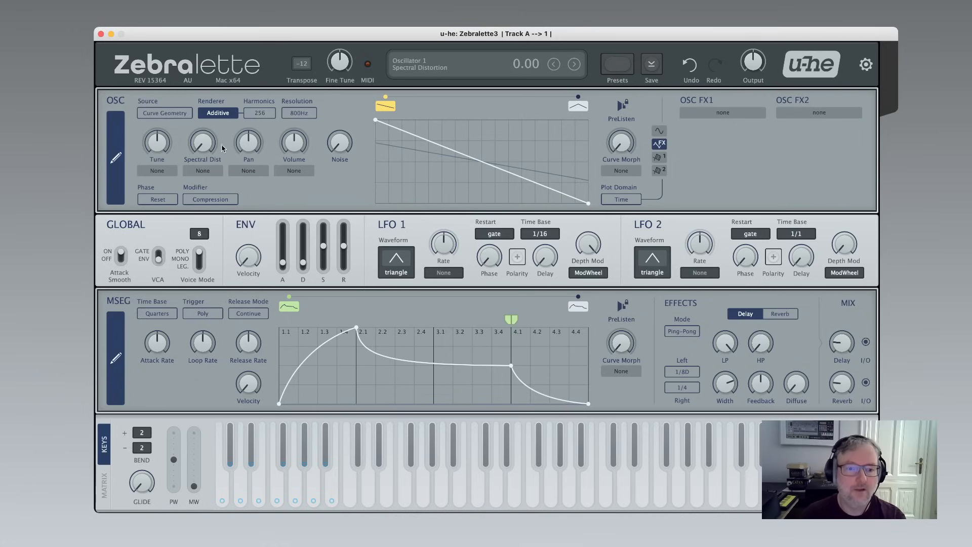
Set the spectral modifier to Wild Randomness and raise the spectral distortion.
click(213, 200)
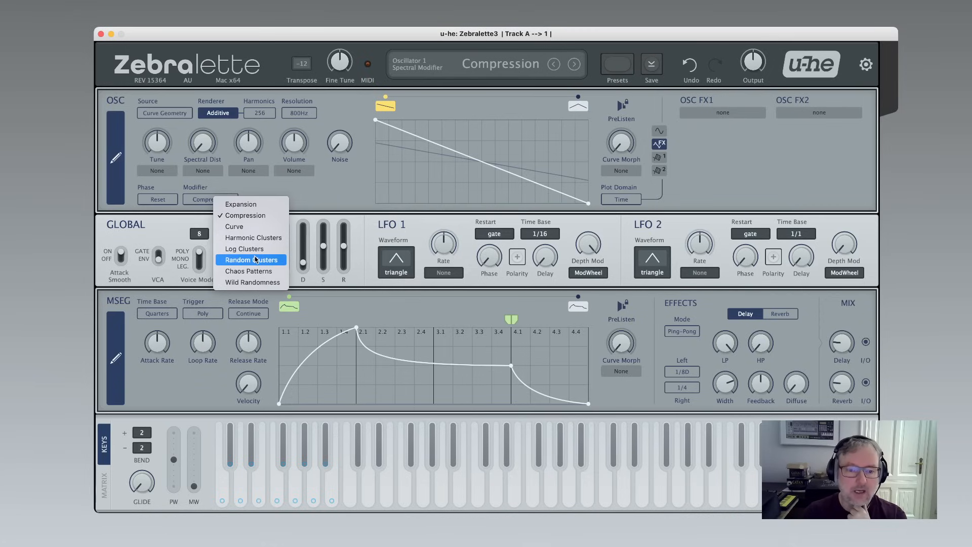
click(259, 283)
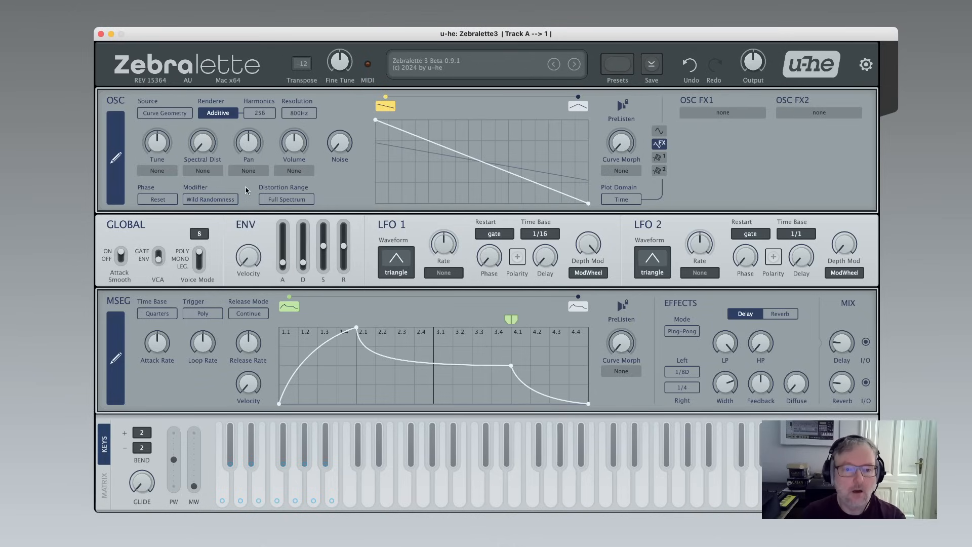
drag(202, 144, 184, 3)
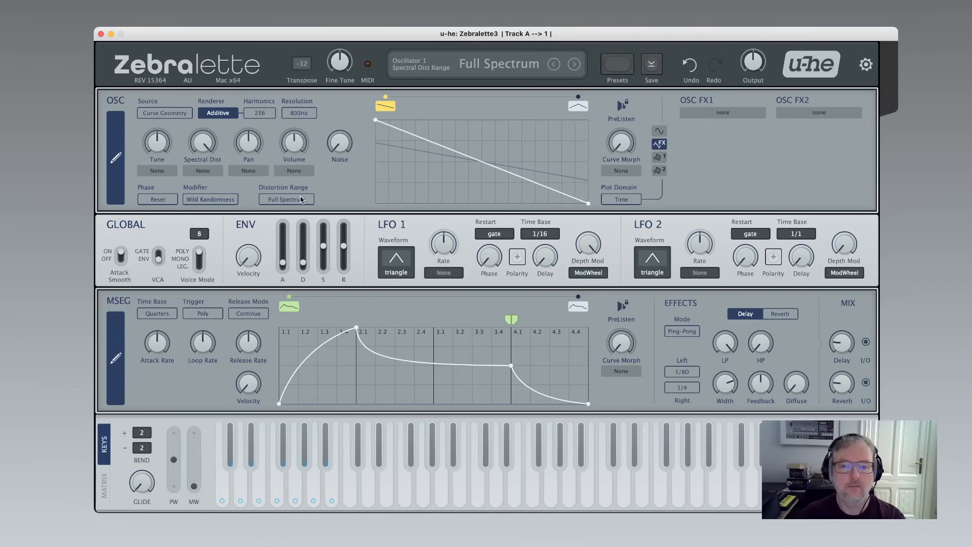
Step the distortion range through its options, ending on One Harmonic.
scroll(301, 201, down, 1)
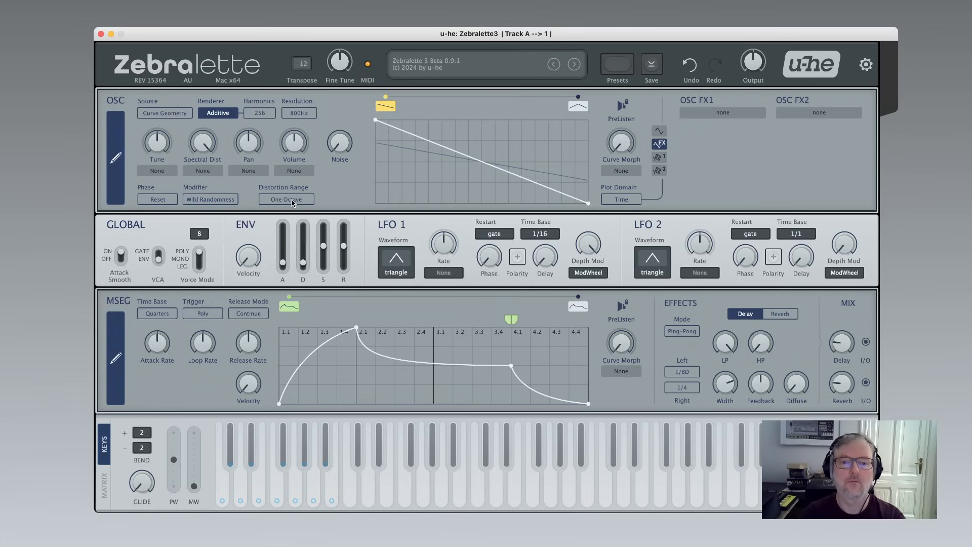
scroll(292, 202, up, 2)
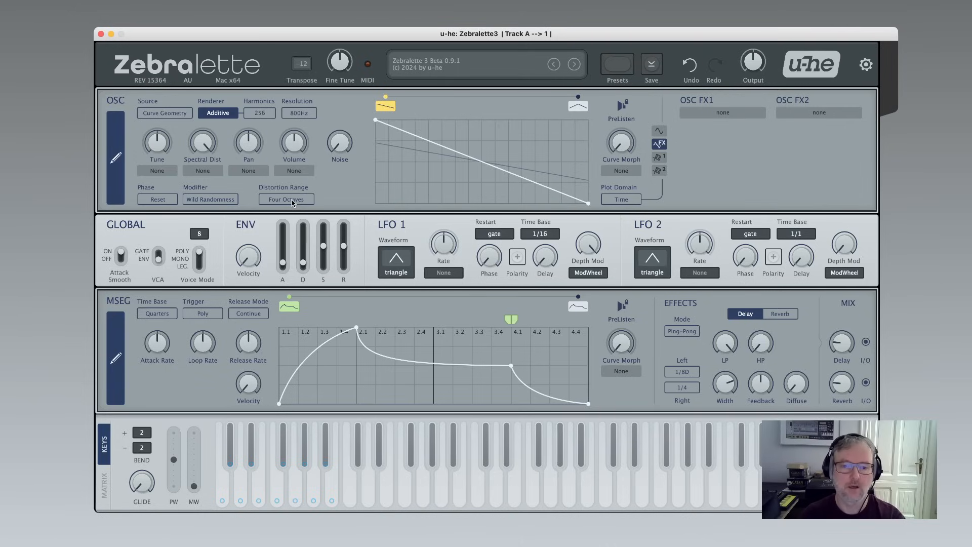
click(292, 200)
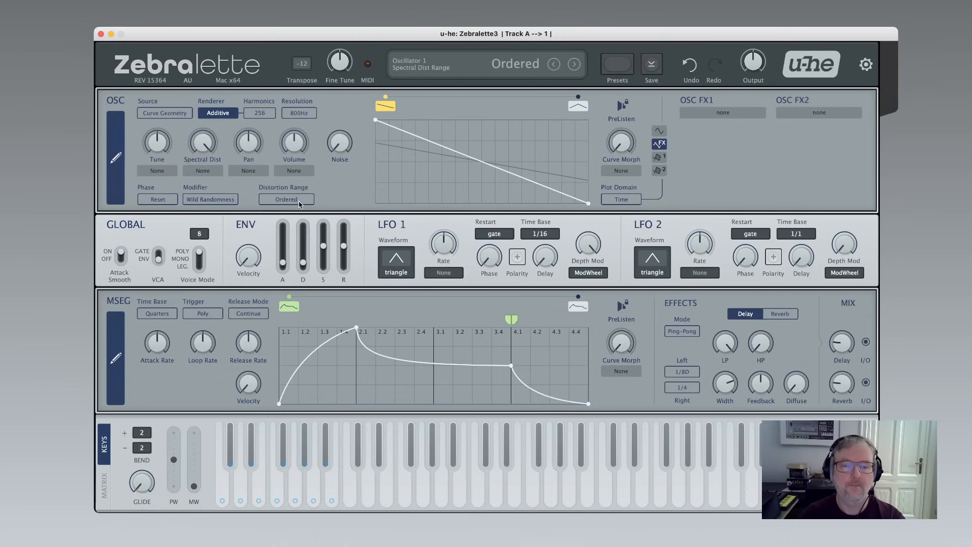
scroll(299, 204, down, 1)
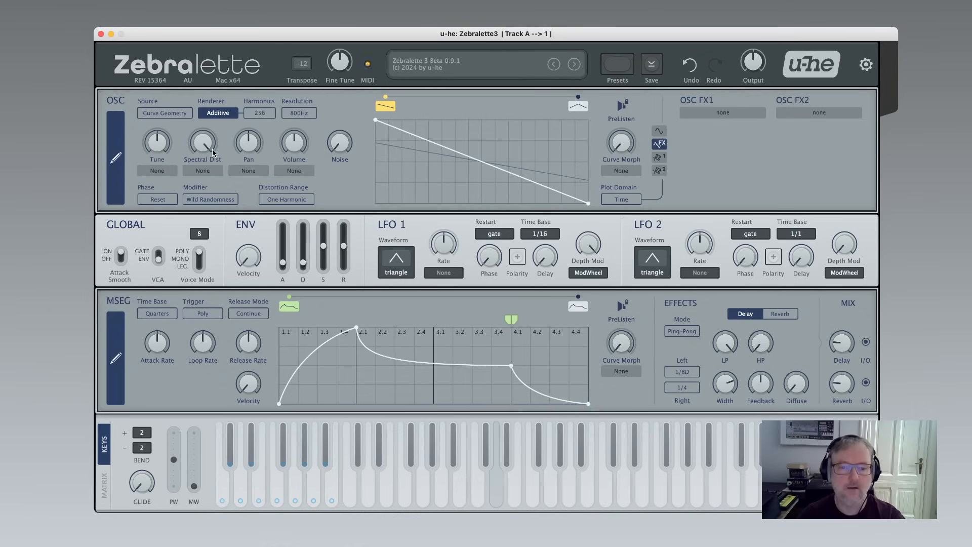
Set the spectral distortion to about 24, then lower it to about 3.
mouse_move(202, 141)
drag(203, 148, 236, 248)
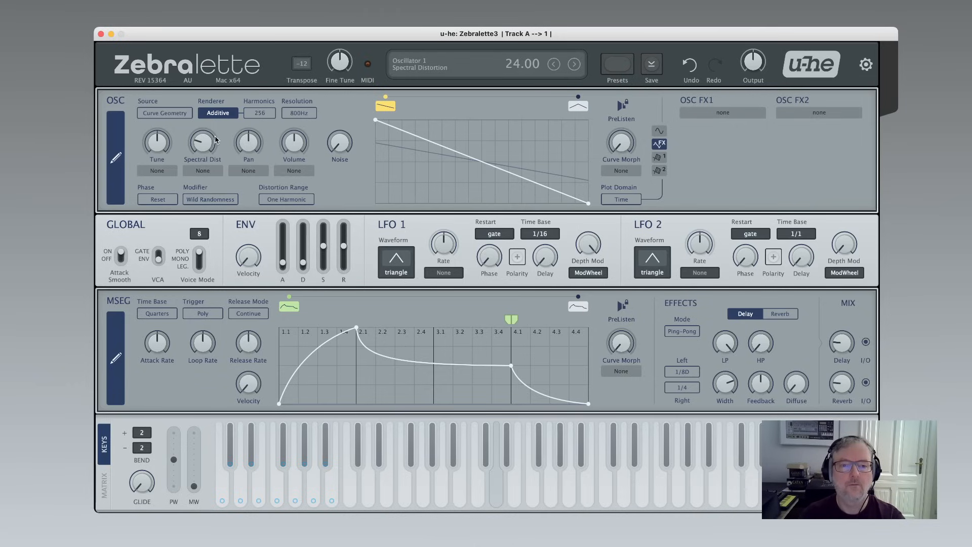
drag(212, 137, 214, 165)
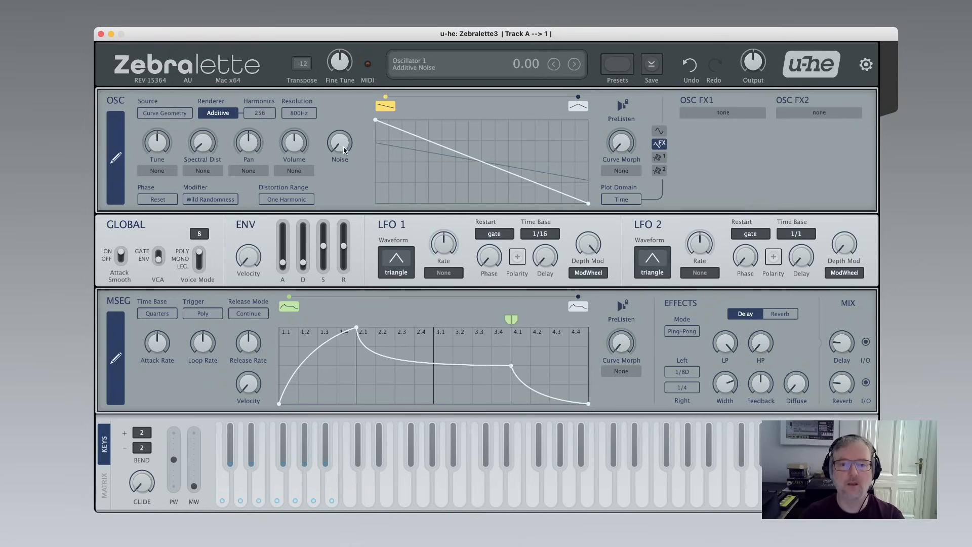
Nudge the additive noise level and the spectral distortion slightly.
scroll(342, 147, up, 4)
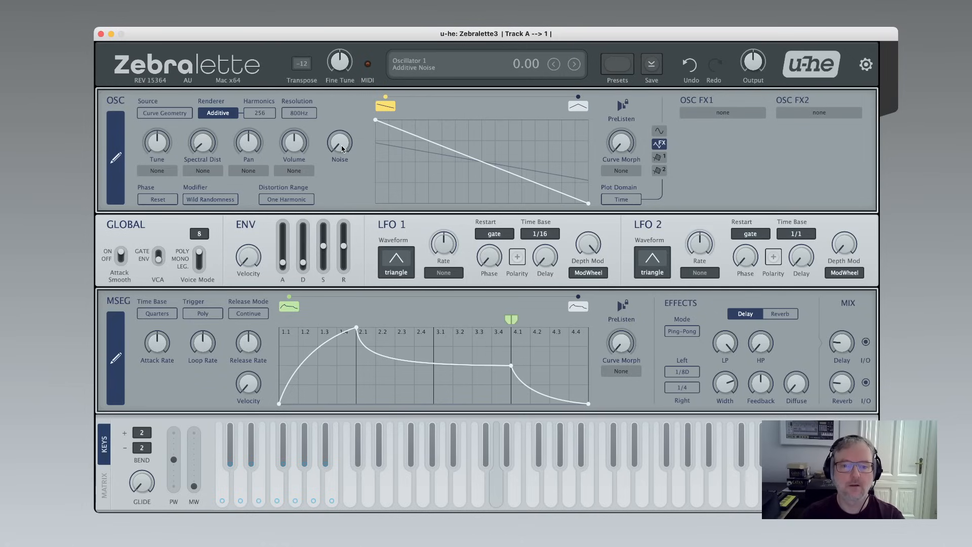
mouse_move(339, 142)
mouse_down()
mouse_move(331, 67)
mouse_move(339, 133)
mouse_up()
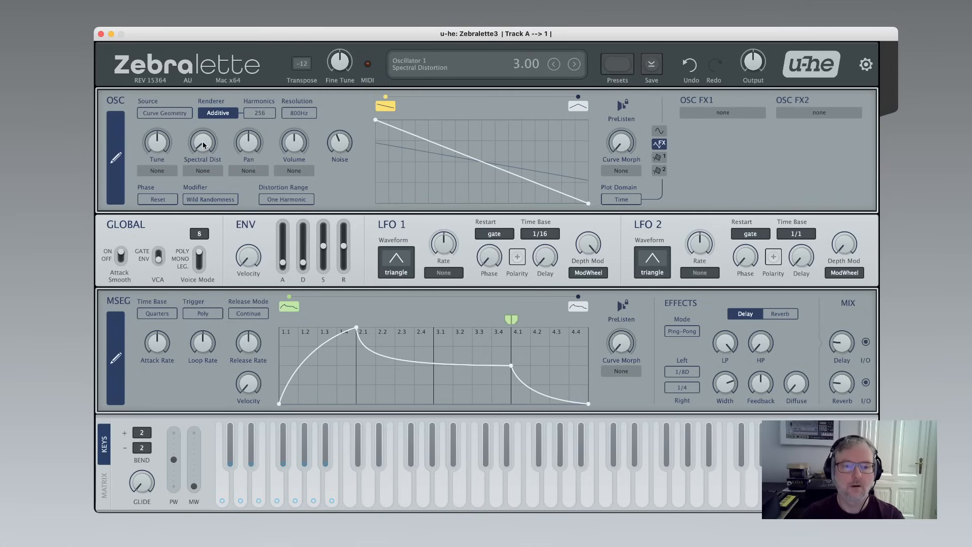
drag(204, 143, 204, 143)
Set the spectral modifier to Expansion and raise the spectral distortion to 96.
click(297, 199)
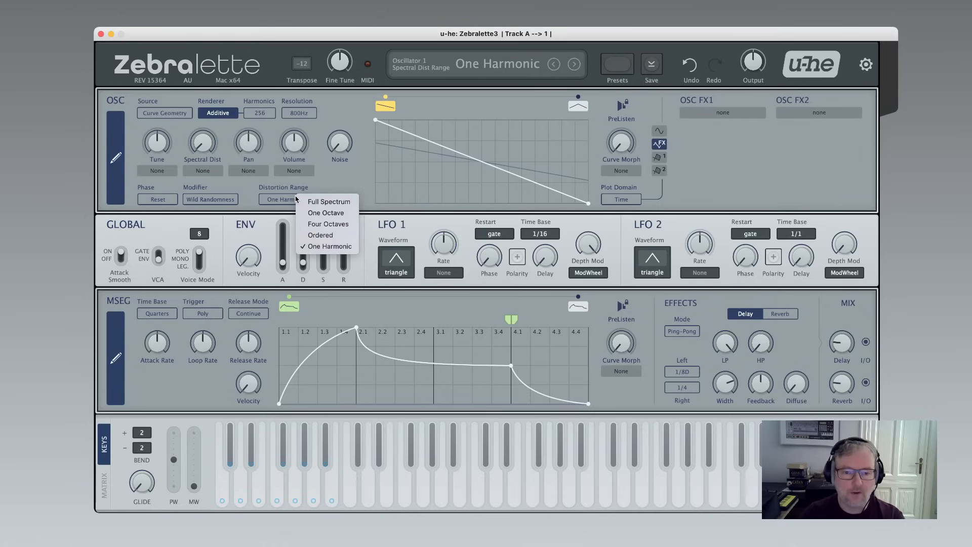
click(354, 175)
click(229, 199)
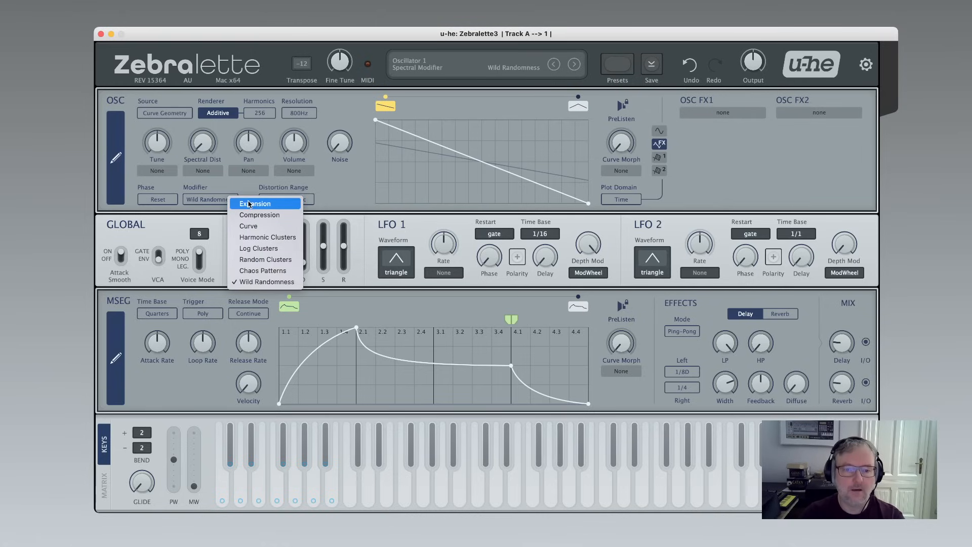
click(248, 204)
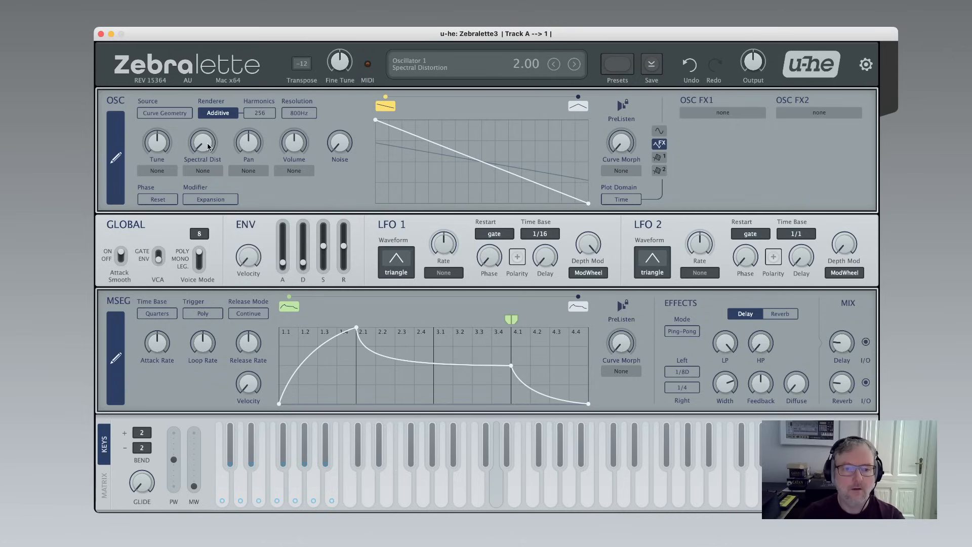
mouse_move(208, 147)
mouse_down()
mouse_move(195, 111)
mouse_move(206, 110)
mouse_move(199, 135)
mouse_up()
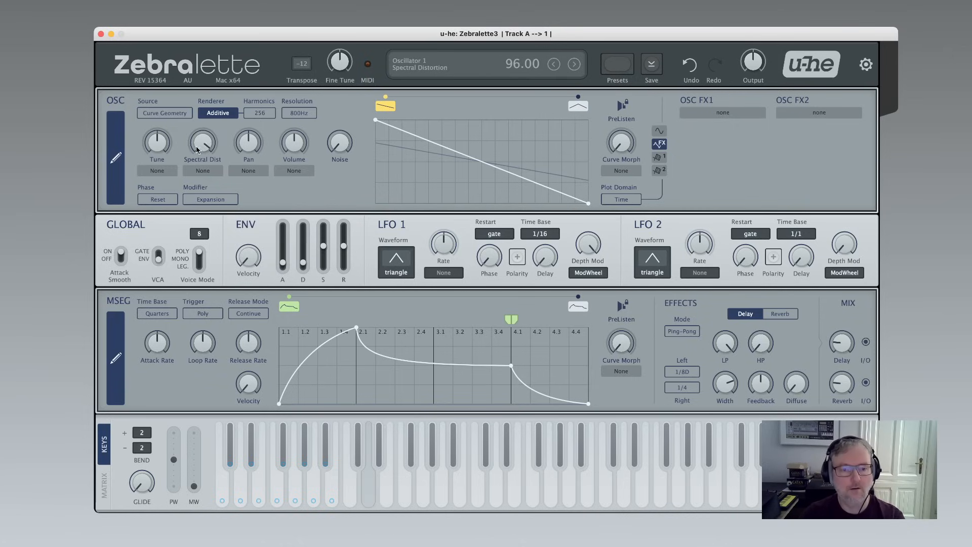
Set the spectral modifier to Harmonic Clusters, raise the spectral distortion and turn up the cluster select.
click(211, 199)
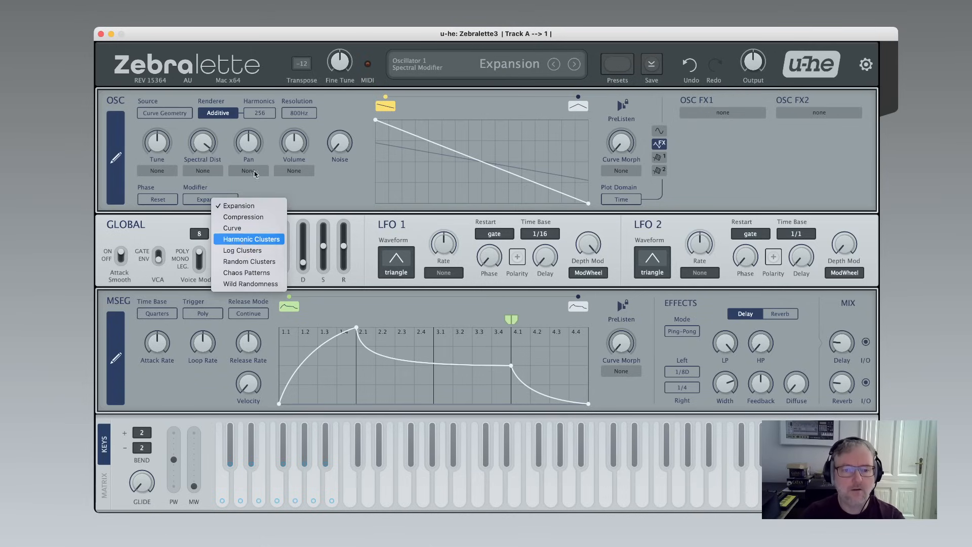
click(252, 239)
drag(208, 144, 205, 121)
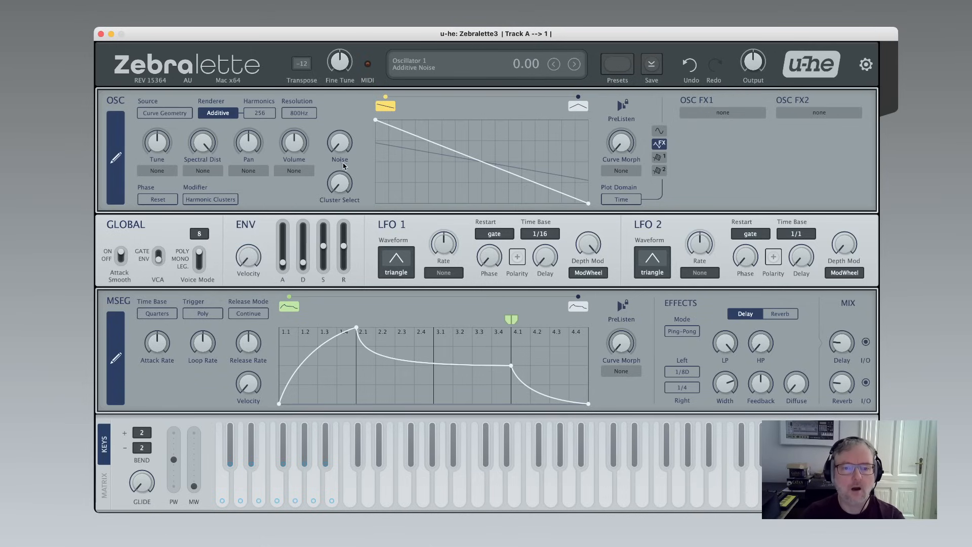
drag(343, 190, 330, 147)
Raise the additive noise, turn the spectral distortion fully down, and pull the noise back down.
drag(205, 146, 206, 149)
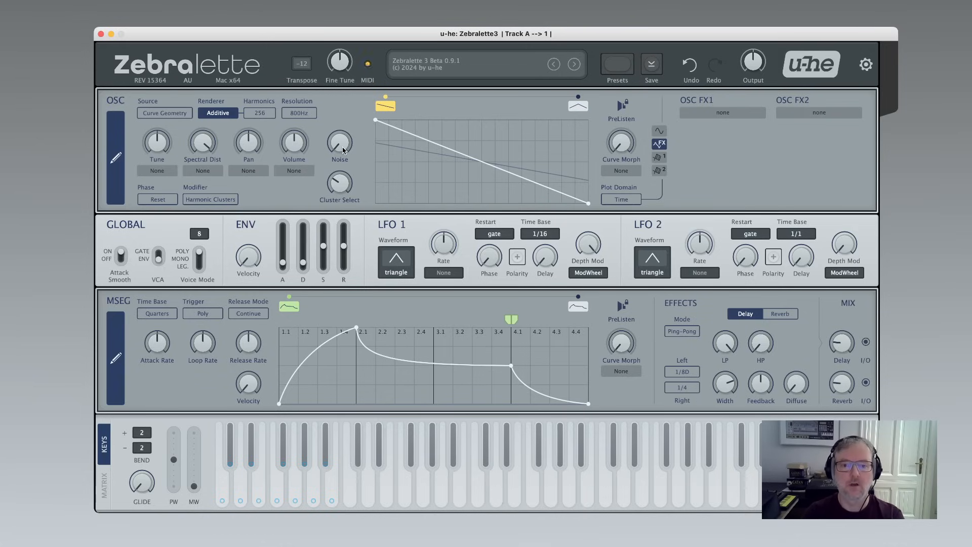
drag(343, 151, 335, 112)
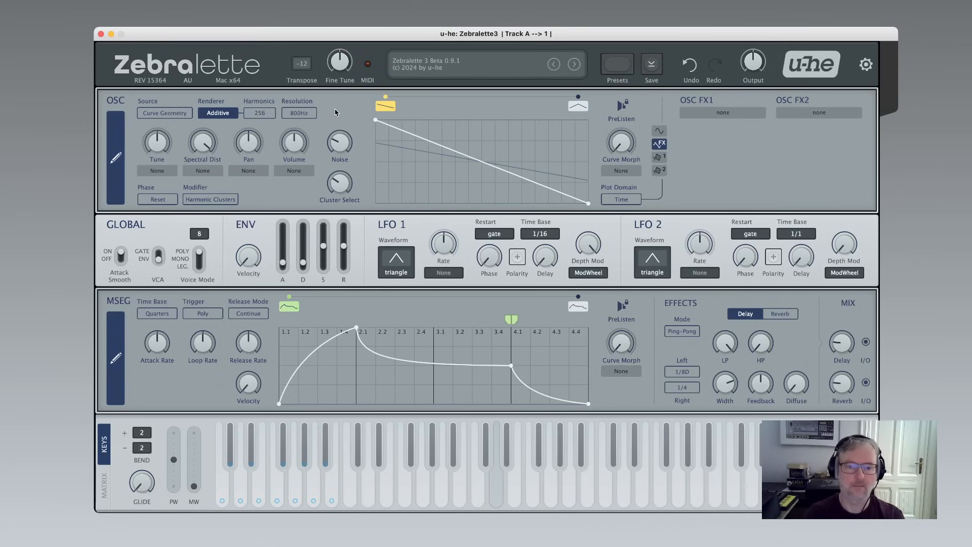
drag(203, 142, 235, 286)
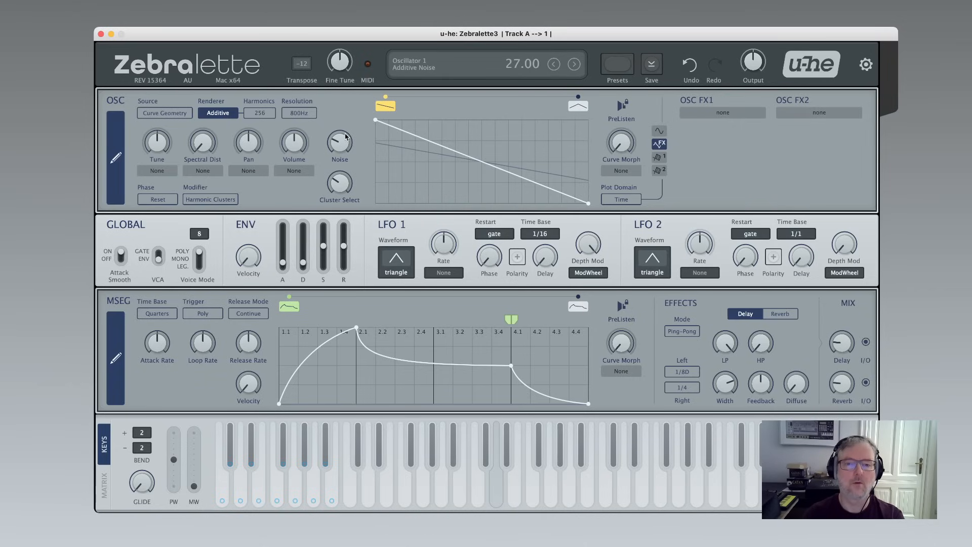
drag(346, 136, 347, 182)
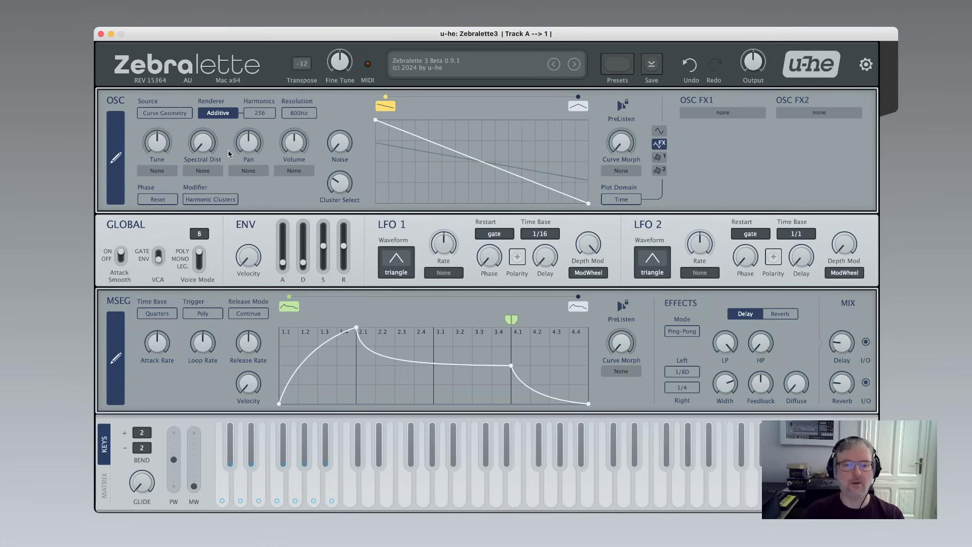
Set the spectral modifier to Curve and choose Curve Set as the spectral curve source.
click(211, 202)
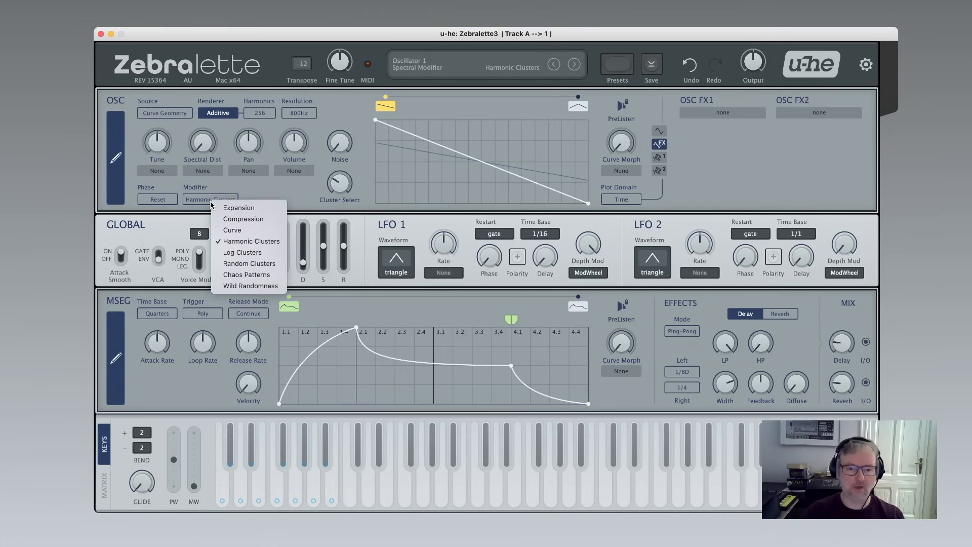
click(236, 231)
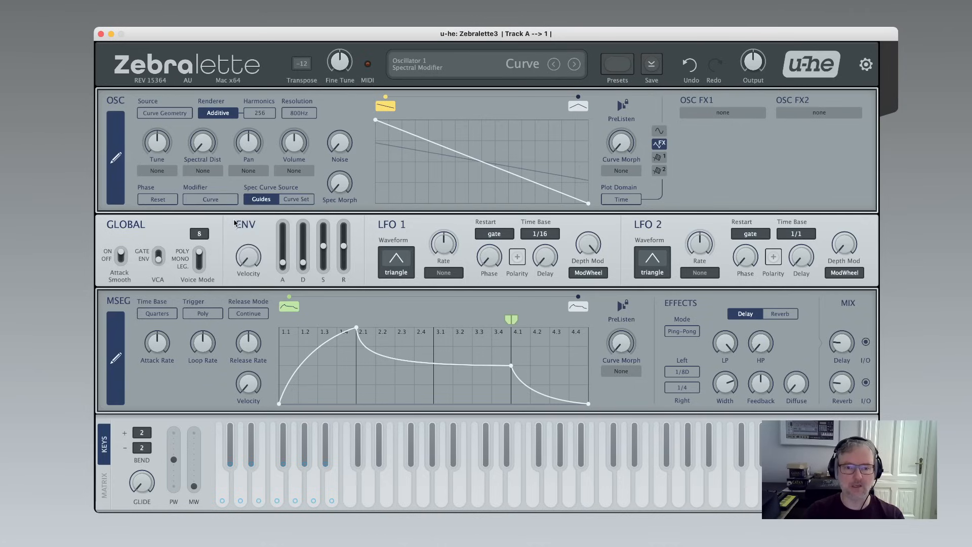
click(299, 200)
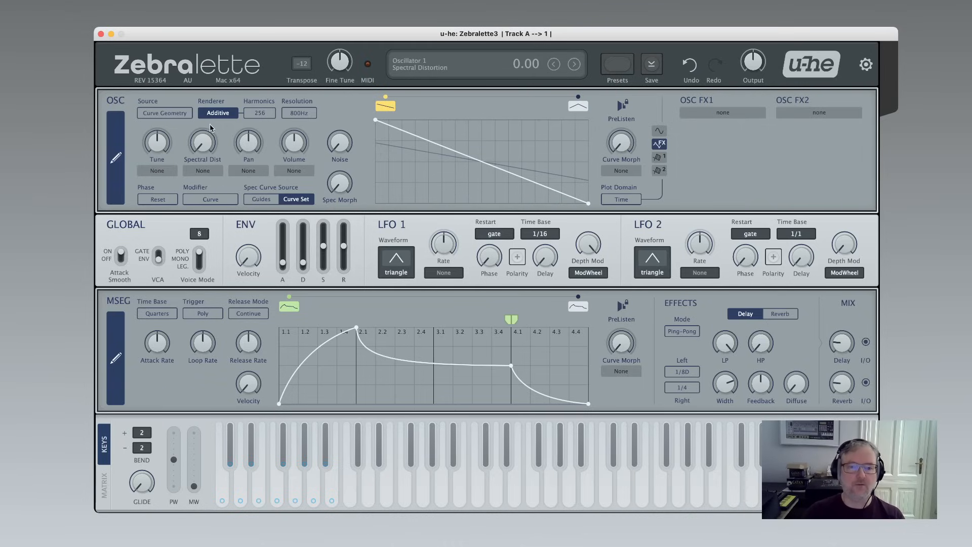
Switch the oscillator renderer to Wavetable and sweep the curve morph with each morph curve selected.
click(223, 114)
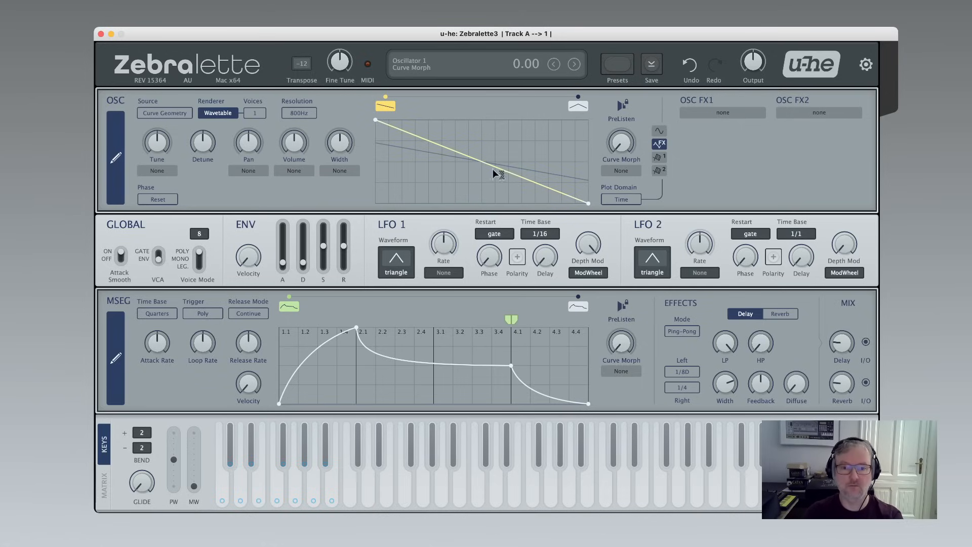
drag(619, 152, 618, 101)
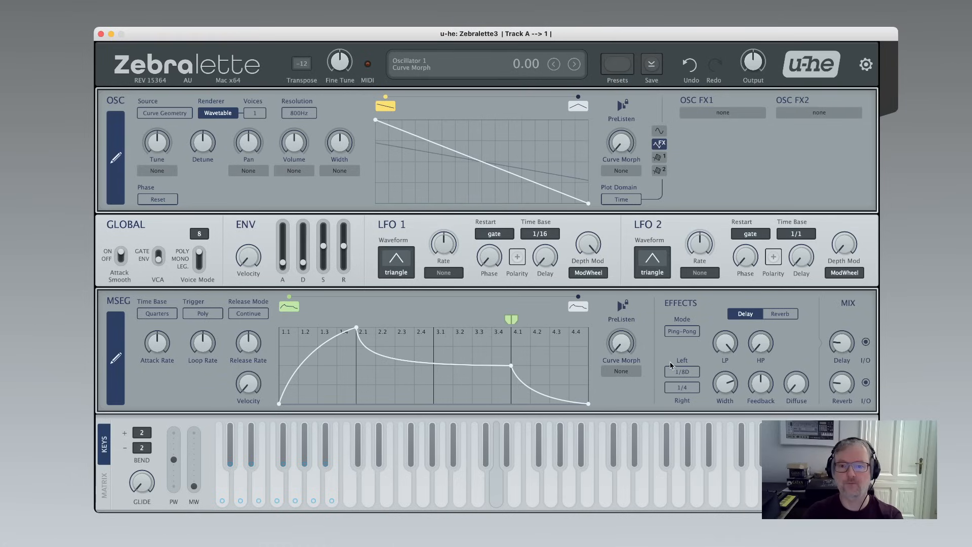
click(578, 105)
drag(625, 149, 626, 99)
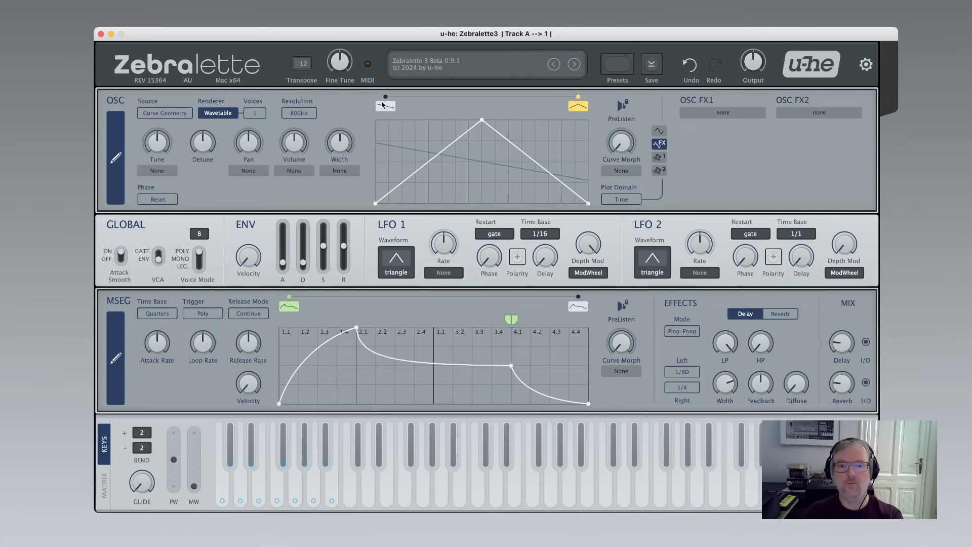
Add six points to the first morph curve, shaping it into a zigzag.
click(387, 108)
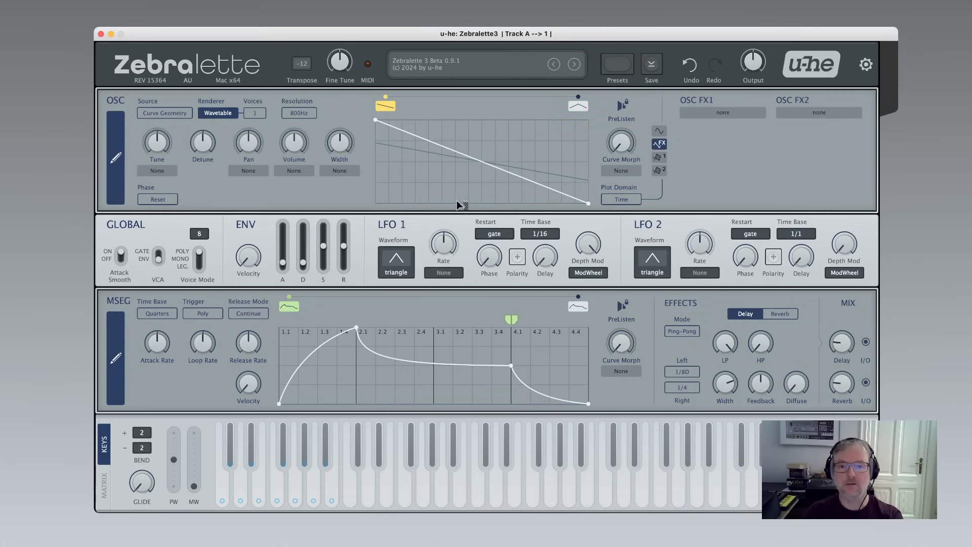
double_click(410, 179)
double_click(458, 131)
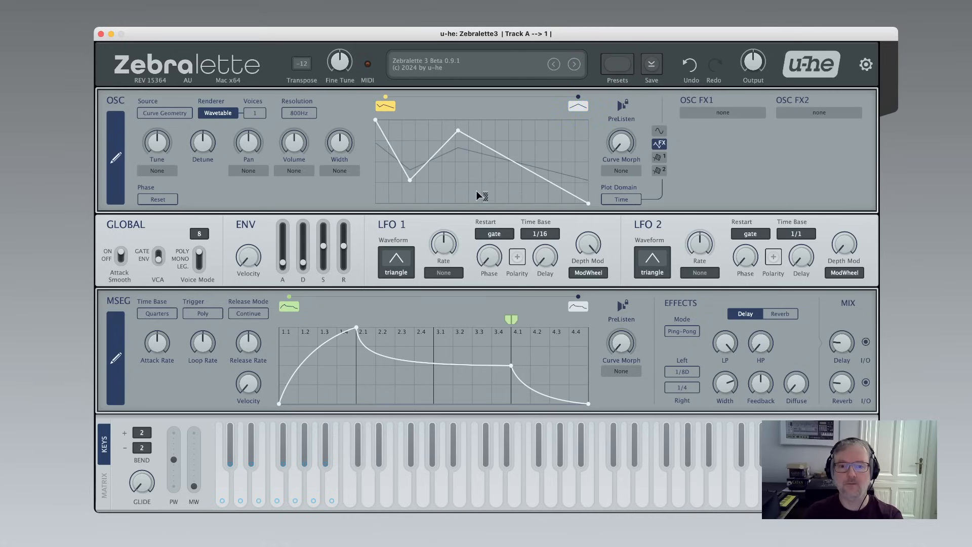
double_click(478, 190)
double_click(538, 123)
double_click(562, 192)
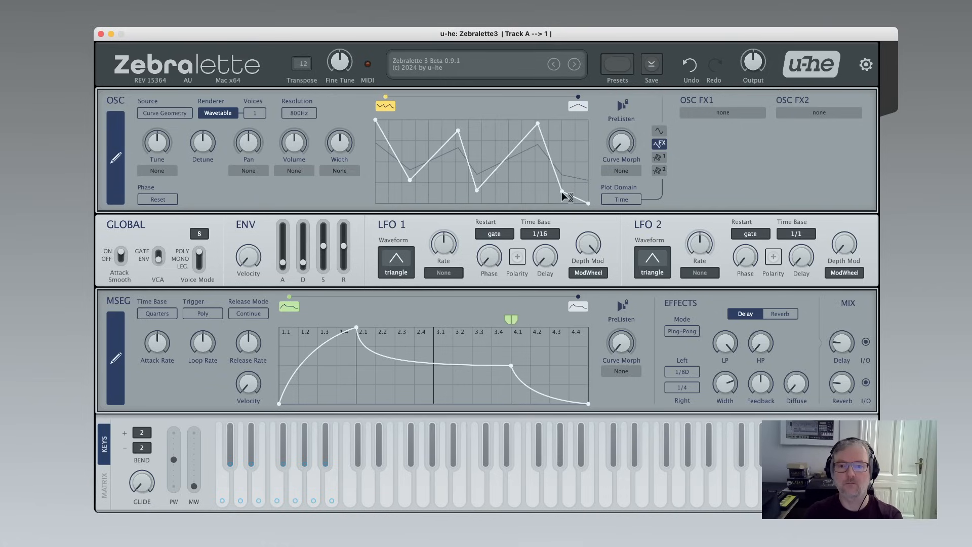
double_click(575, 147)
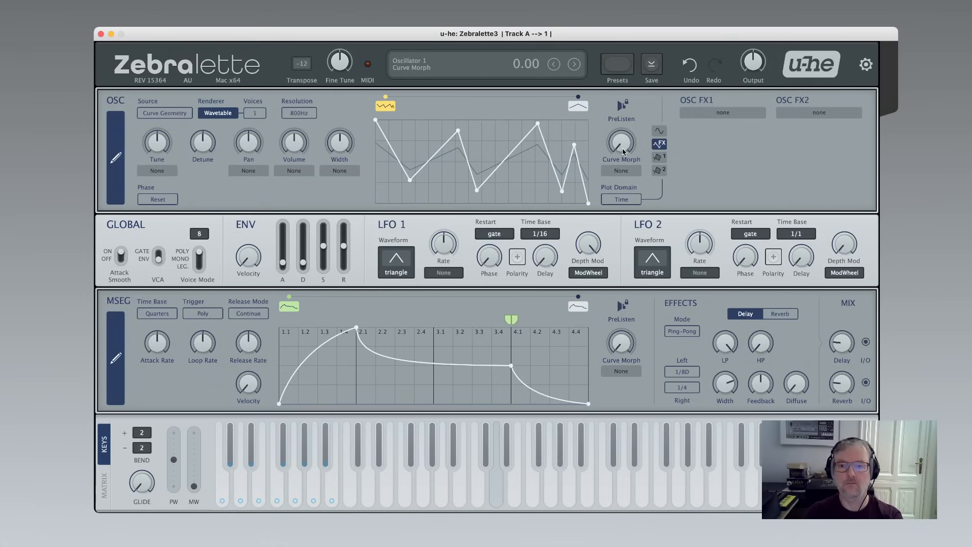
Sweep the curve morph and compare the first and second morph curves.
drag(622, 149, 618, 87)
mouse_move(587, 26)
mouse_down()
mouse_move(580, 97)
mouse_move(610, 229)
mouse_up()
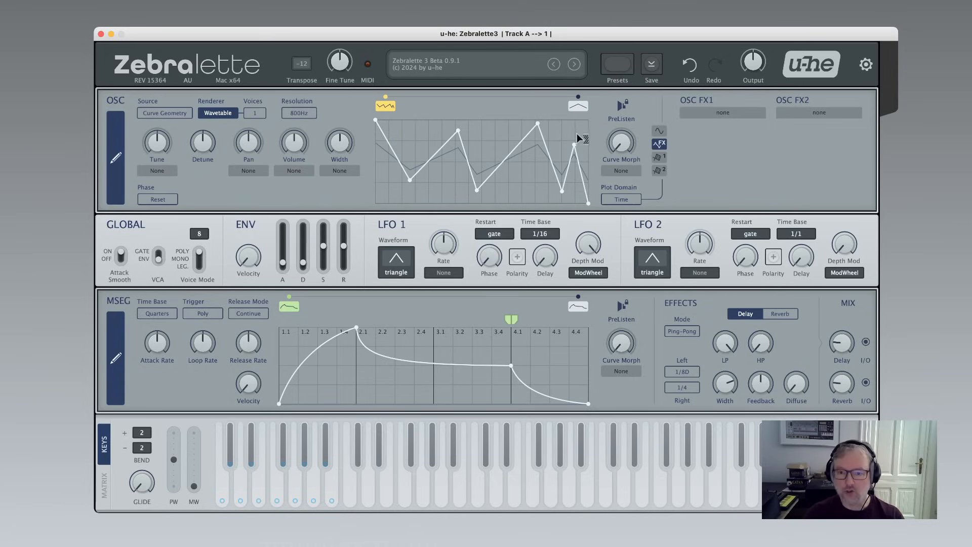
click(578, 107)
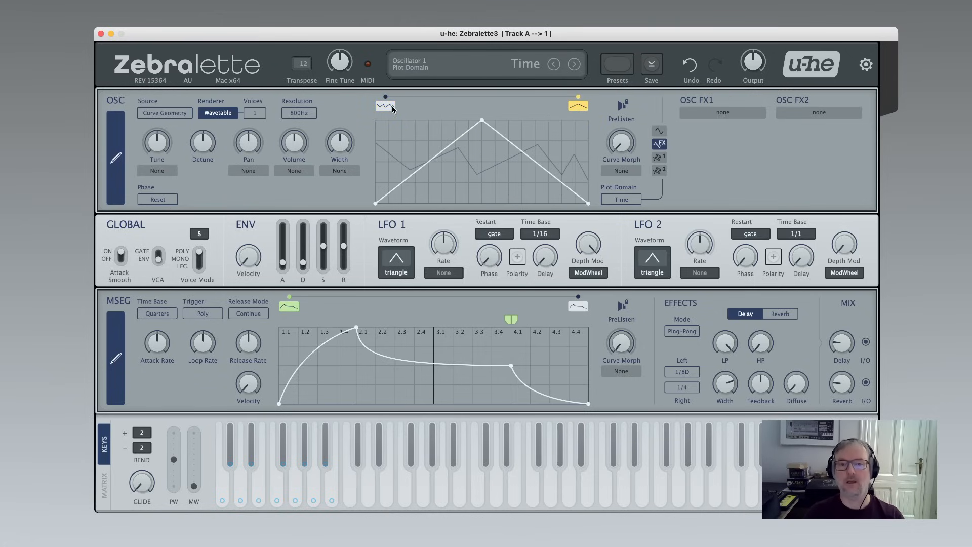
click(392, 108)
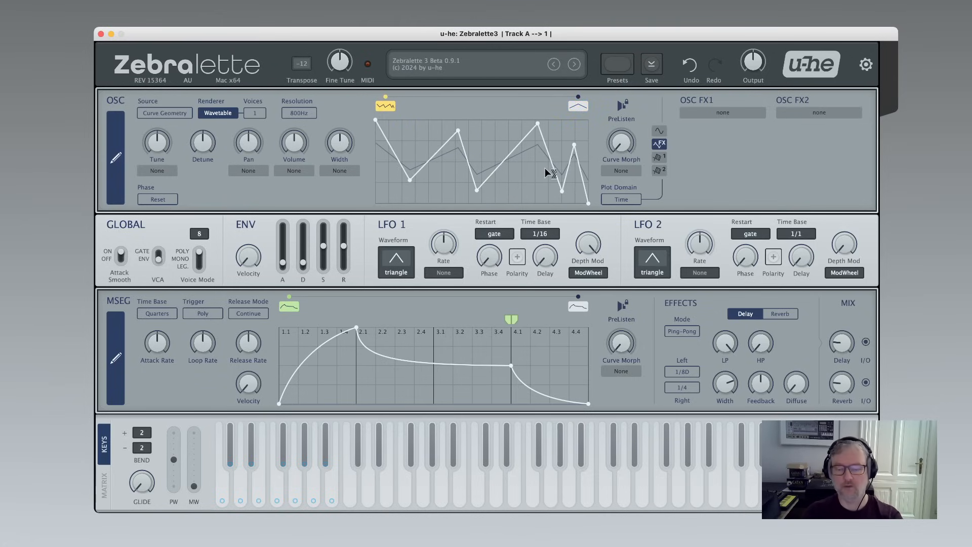
drag(620, 144, 628, 167)
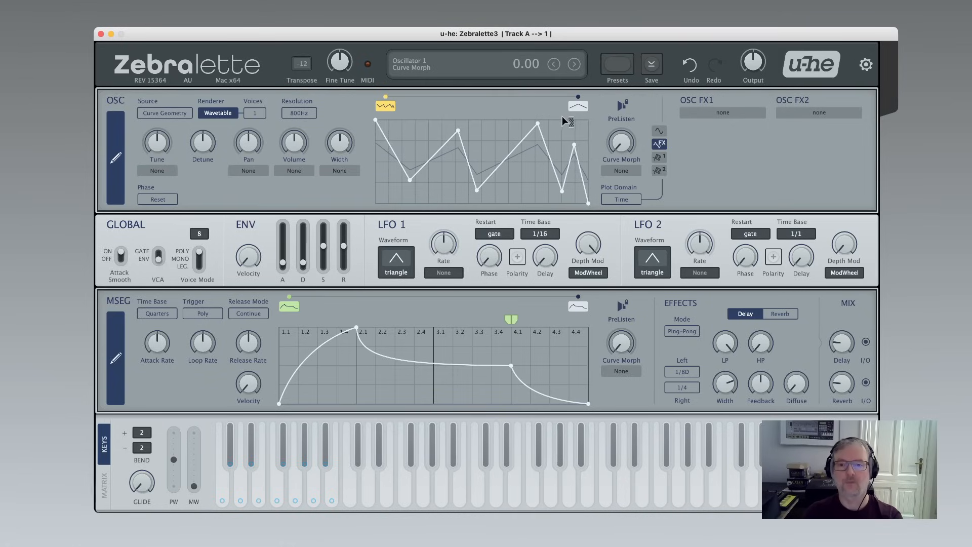
click(577, 107)
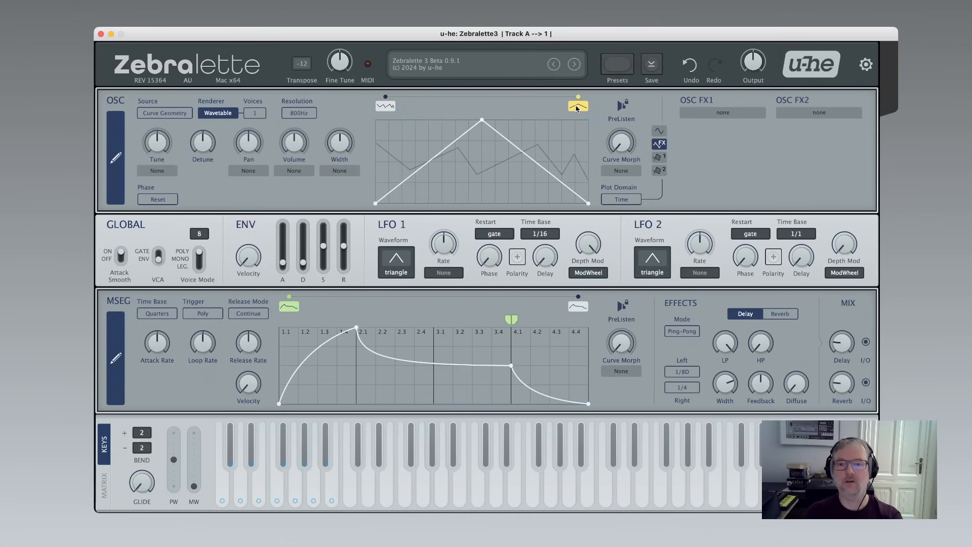
Add three points to the second morph curve to make a zigzag and sweep the curve morph.
double_click(448, 179)
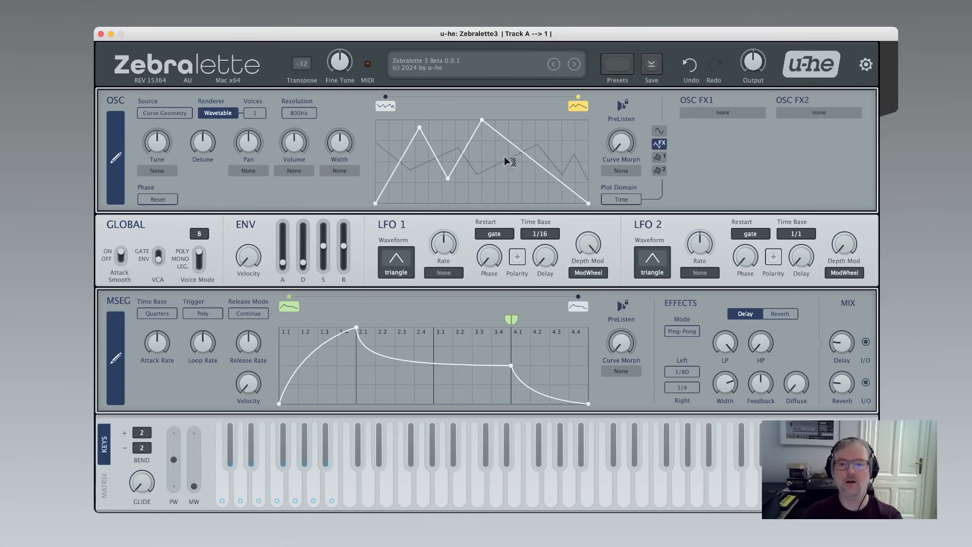
double_click(549, 128)
double_click(511, 186)
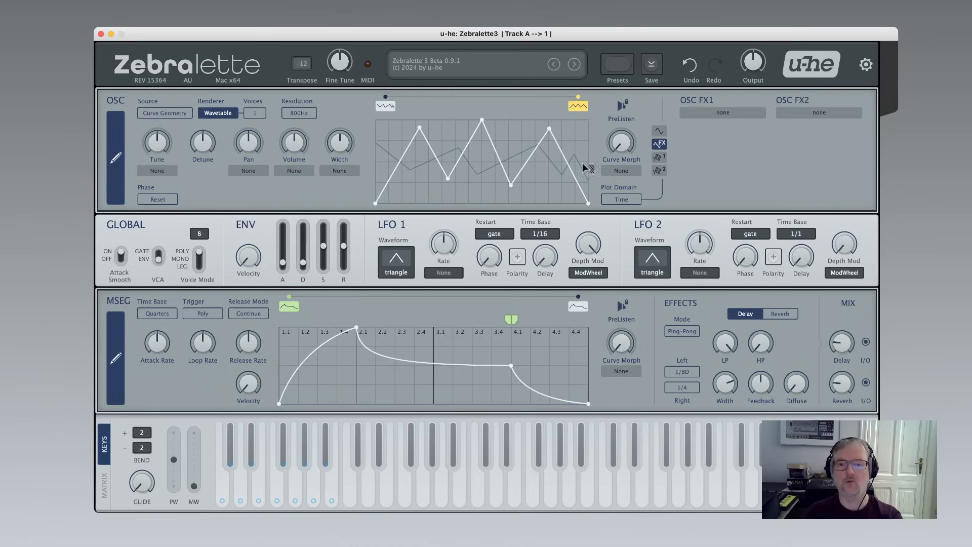
drag(623, 151, 622, 97)
drag(619, 26, 618, 231)
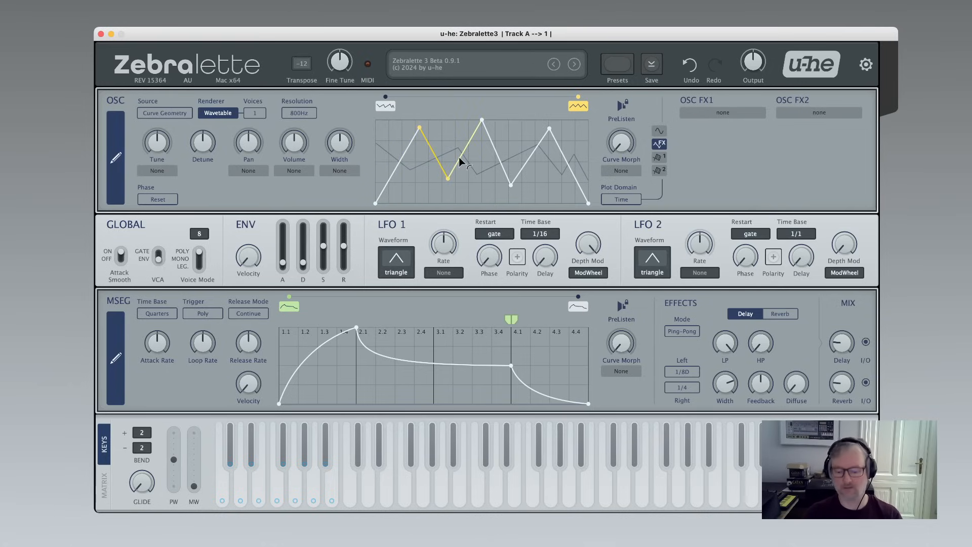
Select and delete the added points from both morph curves.
key(Delete)
drag(490, 175, 557, 178)
click(383, 108)
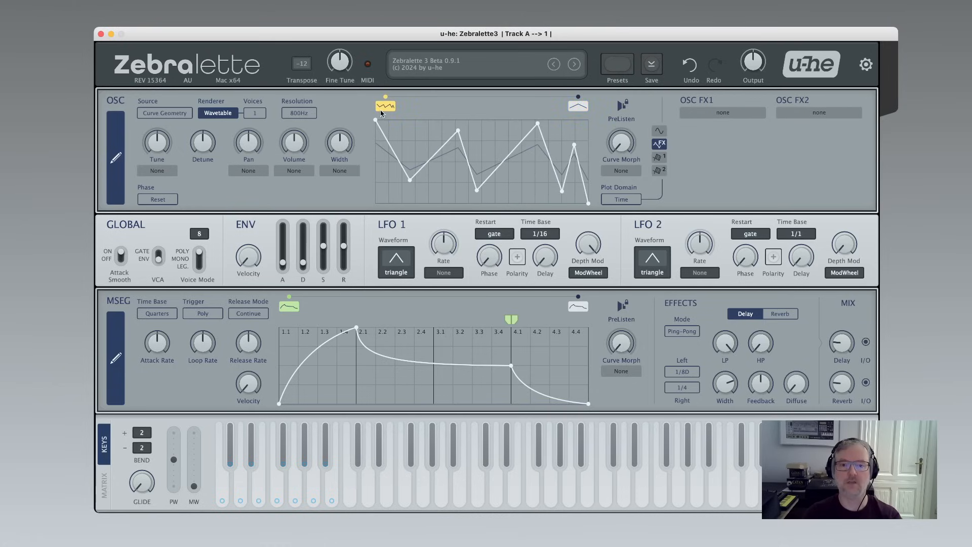
drag(426, 150, 577, 147)
key(Delete)
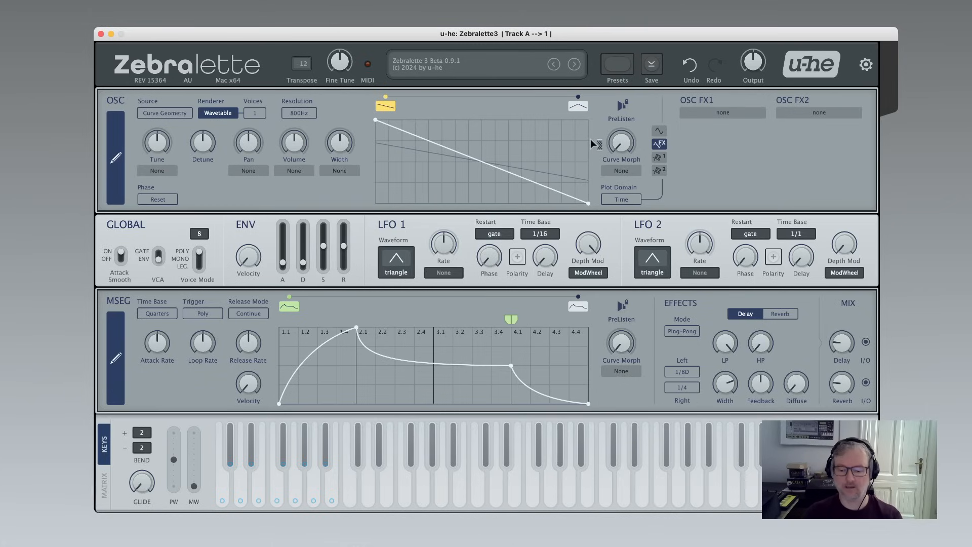
mouse_move(614, 148)
mouse_down()
mouse_move(595, 82)
mouse_move(593, 7)
mouse_move(619, 155)
mouse_up()
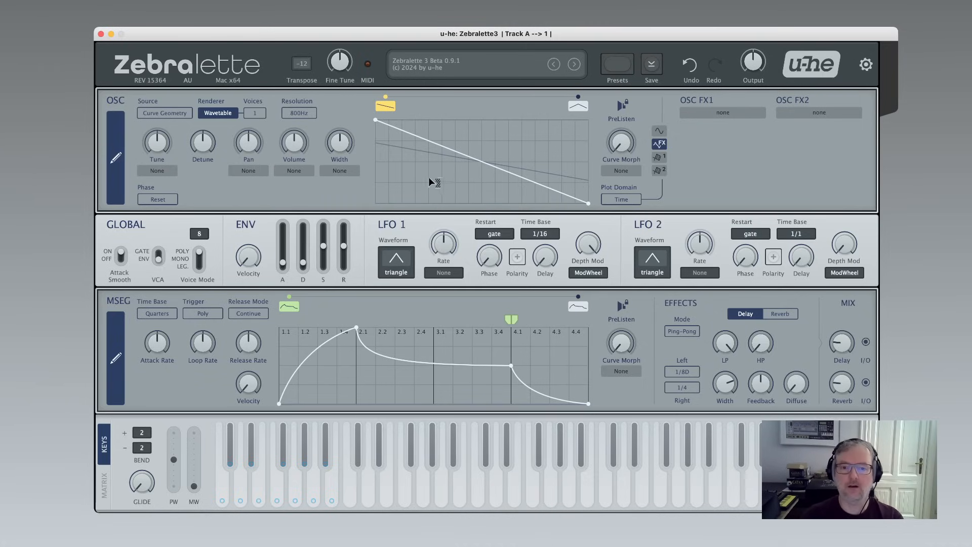
Switch the plot domain to Frequency and sweep the curve morph up and down.
click(619, 200)
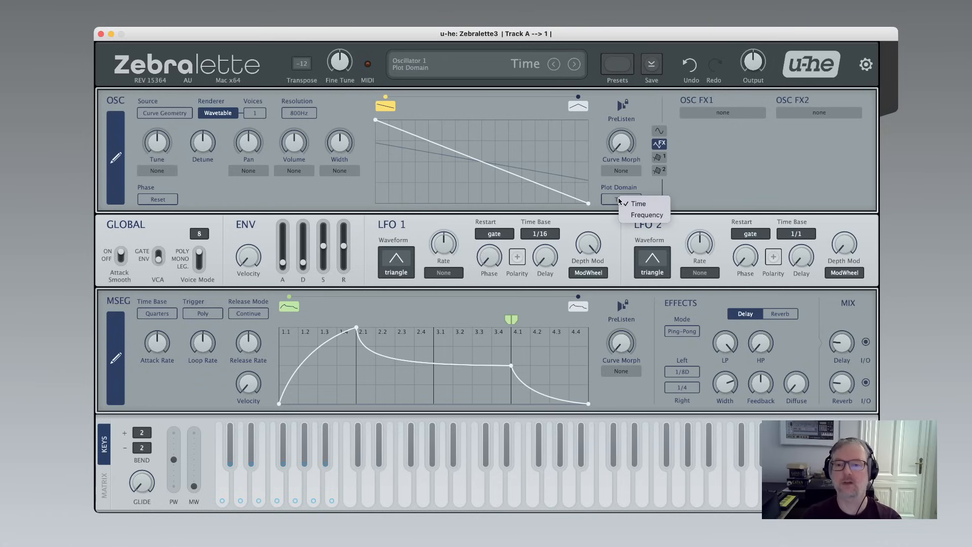
click(646, 214)
drag(620, 143, 583, 2)
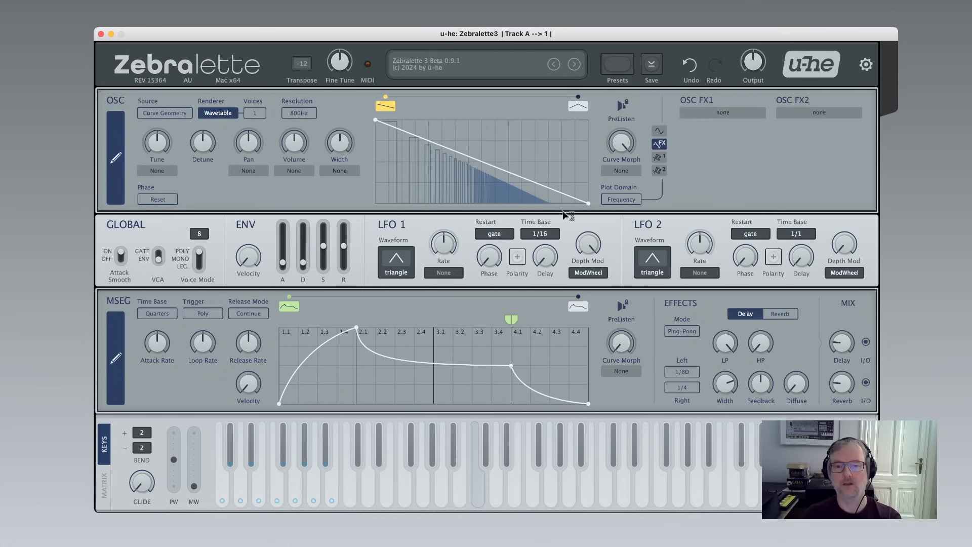
drag(621, 142, 641, 287)
Return the plot domain to Time and raise the curve morph.
click(625, 200)
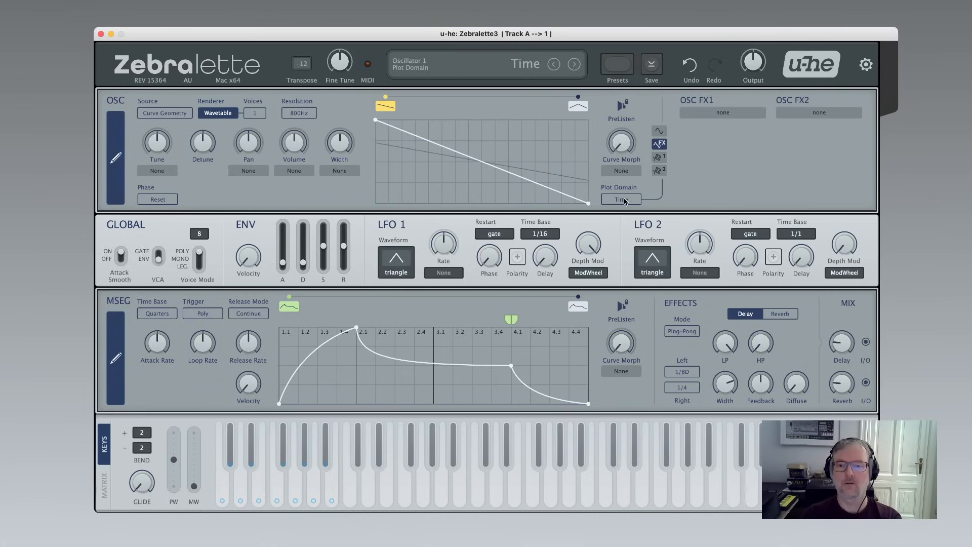
drag(621, 152, 621, 76)
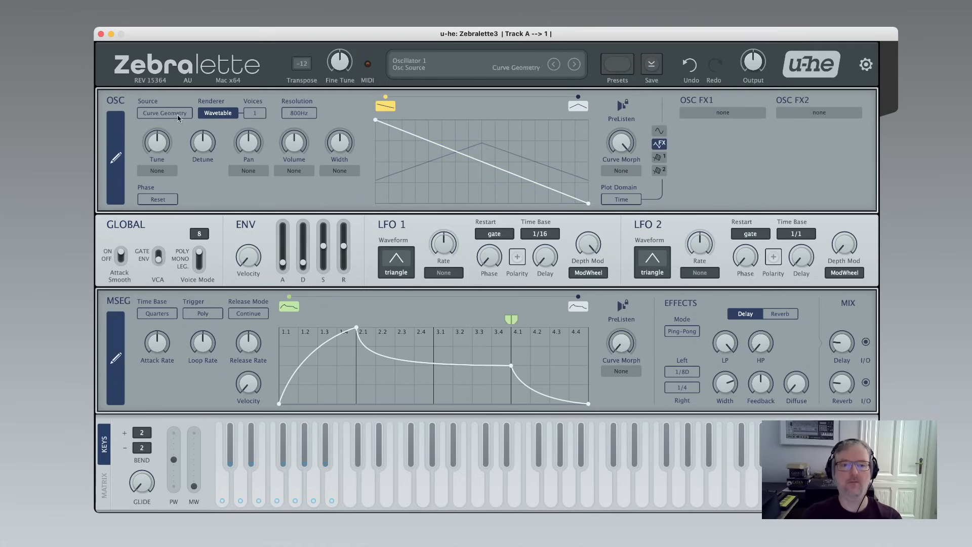
Switch the oscillator source to Curve Spectrum and turn the curve morph up to 100.
click(159, 112)
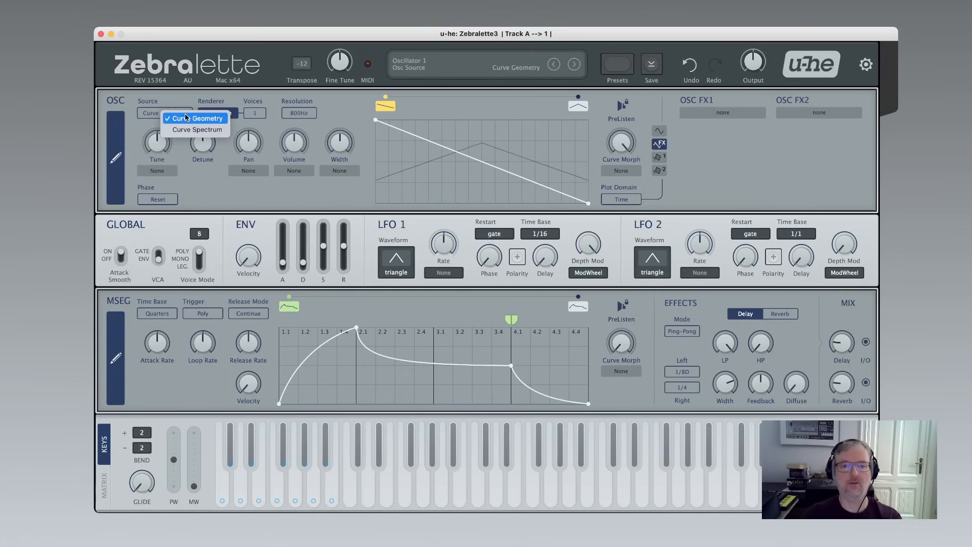
click(215, 130)
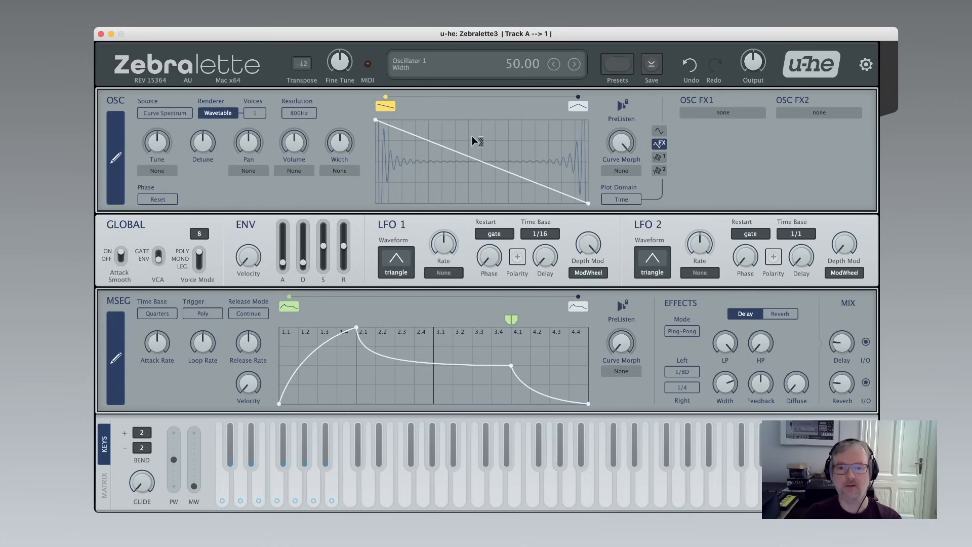
drag(295, 144, 300, 194)
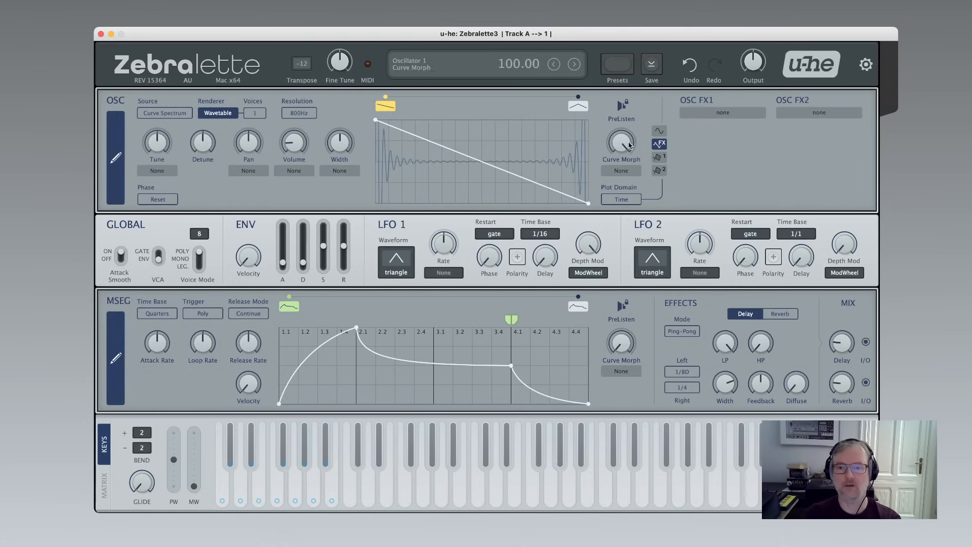
drag(622, 143, 608, 108)
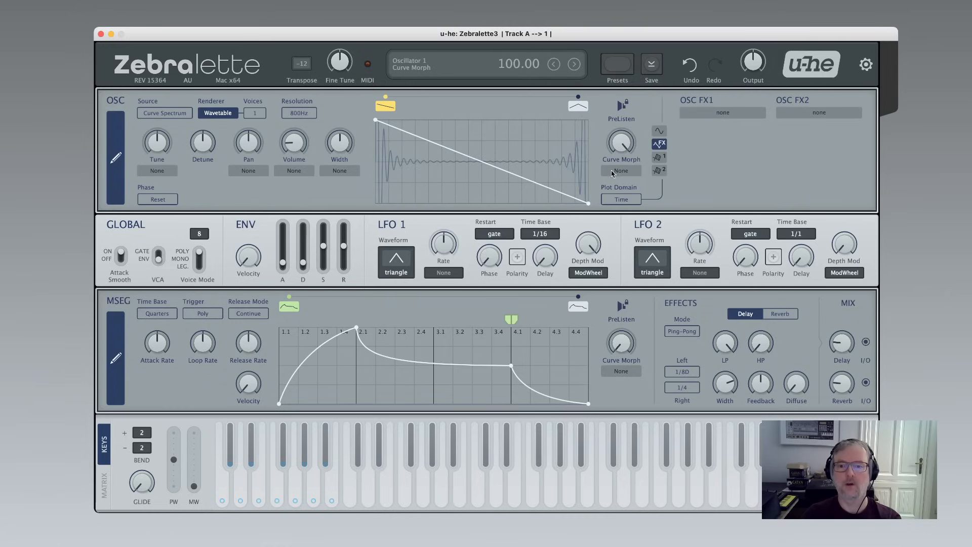
Switch the plot domain to Frequency and turn the curve morph down to 0.
click(624, 201)
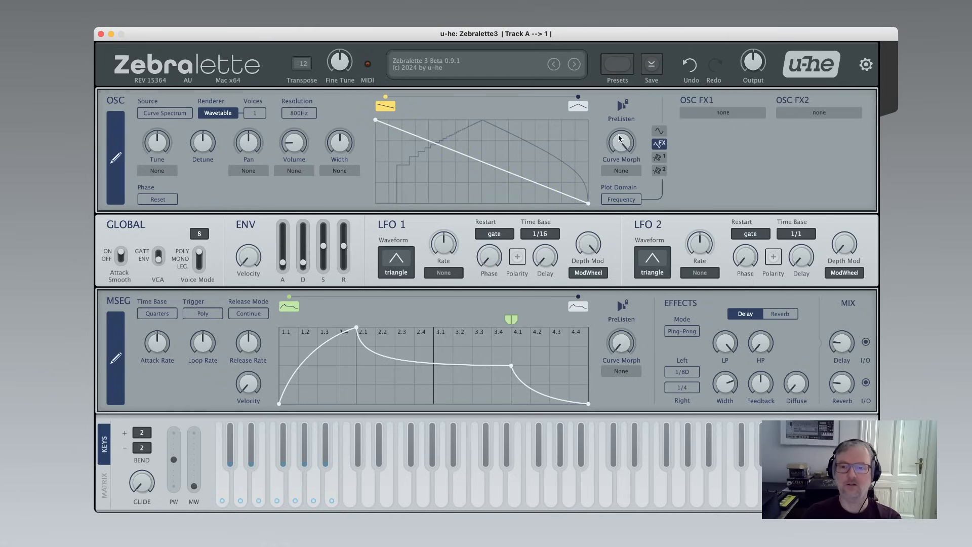
drag(619, 143, 629, 340)
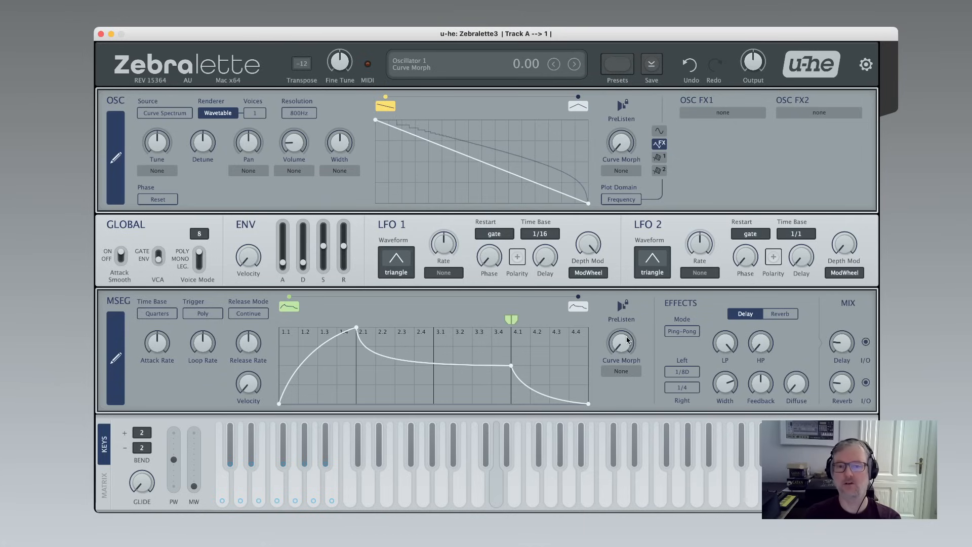
Bend the morph curve's segment, nudge the curve morph, and reset the segment to straight.
drag(506, 170, 519, 147)
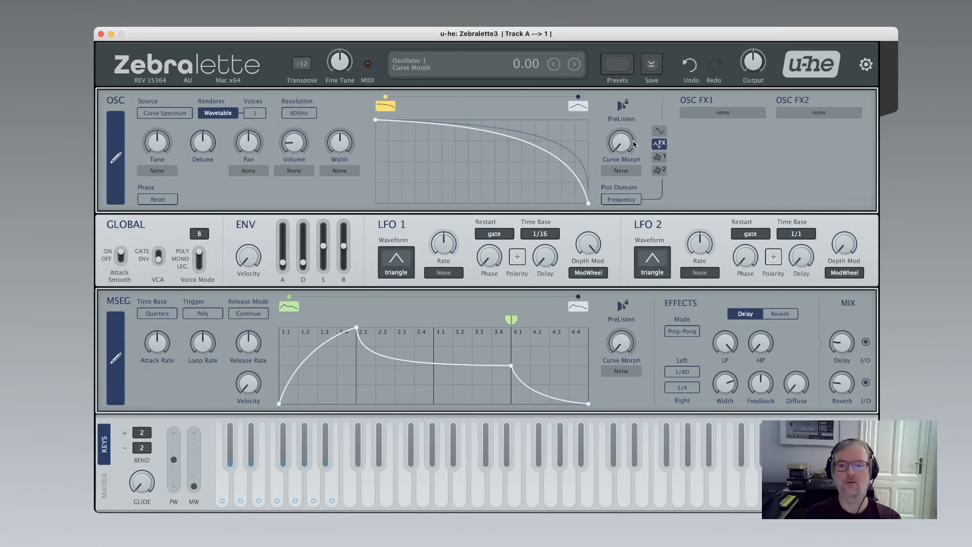
drag(623, 143, 605, 158)
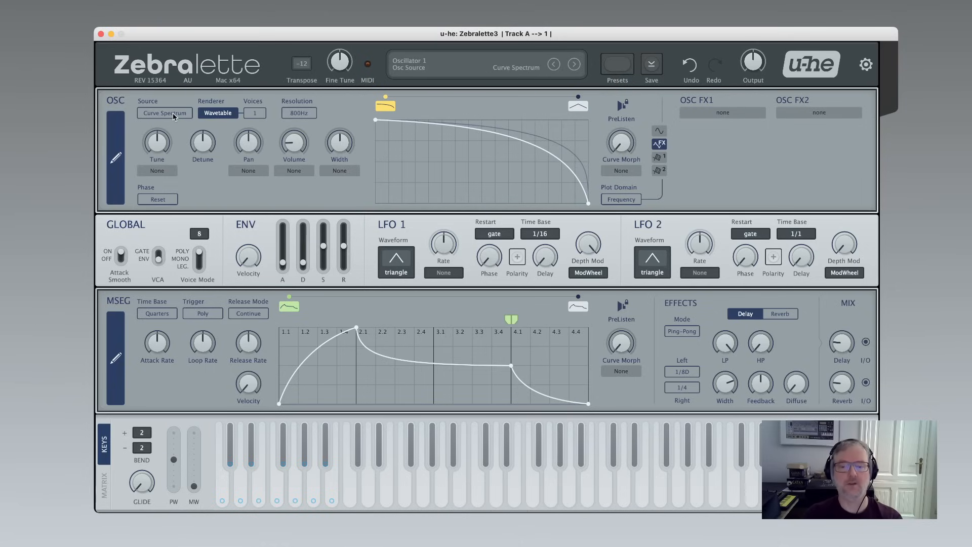
double_click(500, 133)
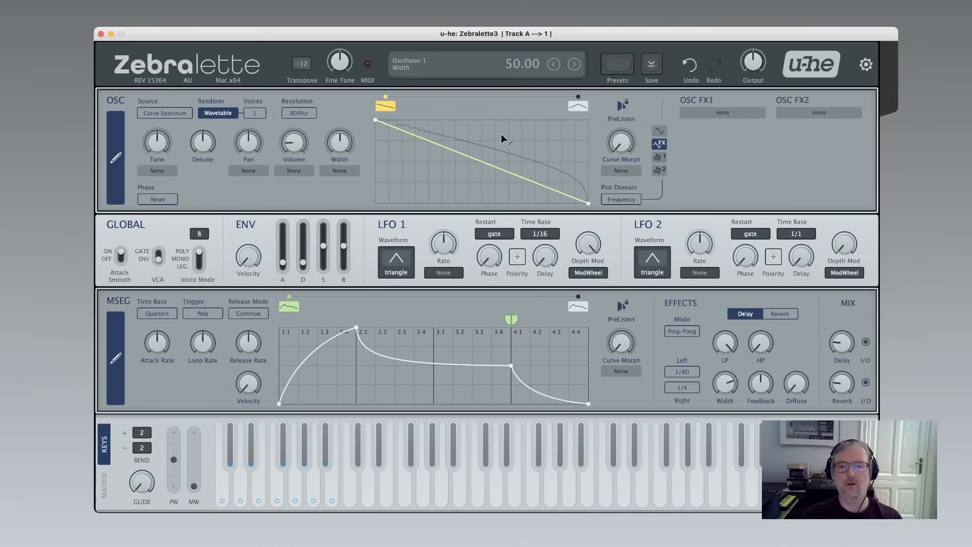
Switch the source back to Curve Geometry and the plot domain back to Time.
scroll(178, 116, up, 1)
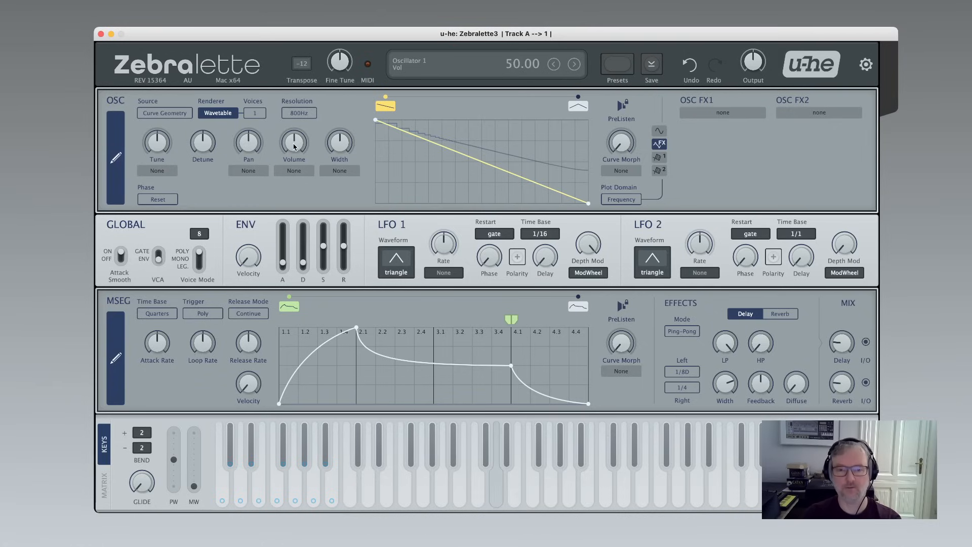
click(628, 200)
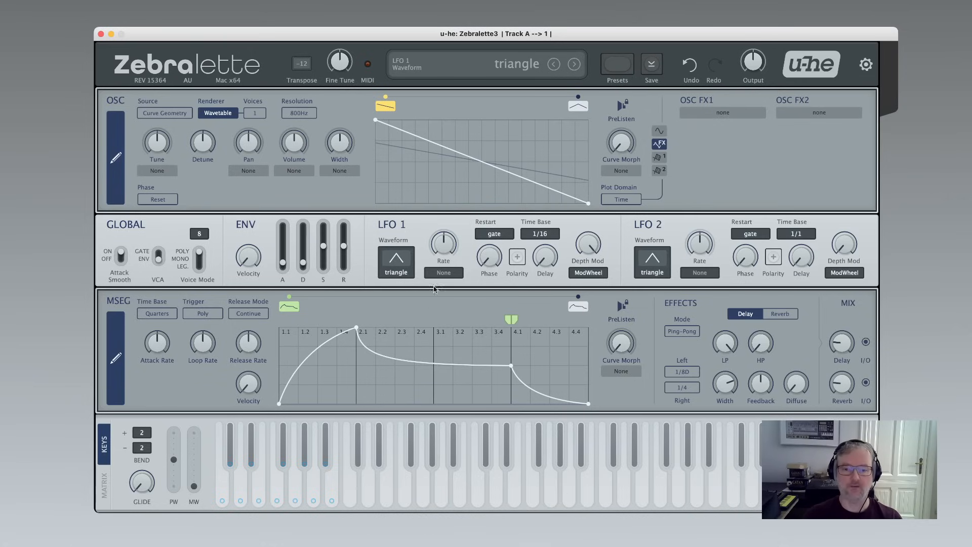
Add three points to the first morph curve to form a zigzag.
double_click(420, 183)
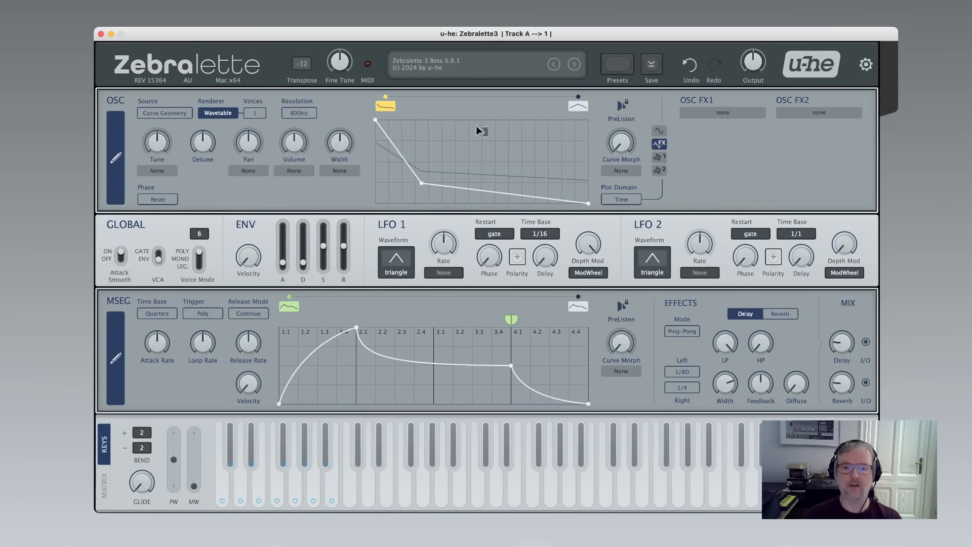
double_click(477, 126)
double_click(498, 187)
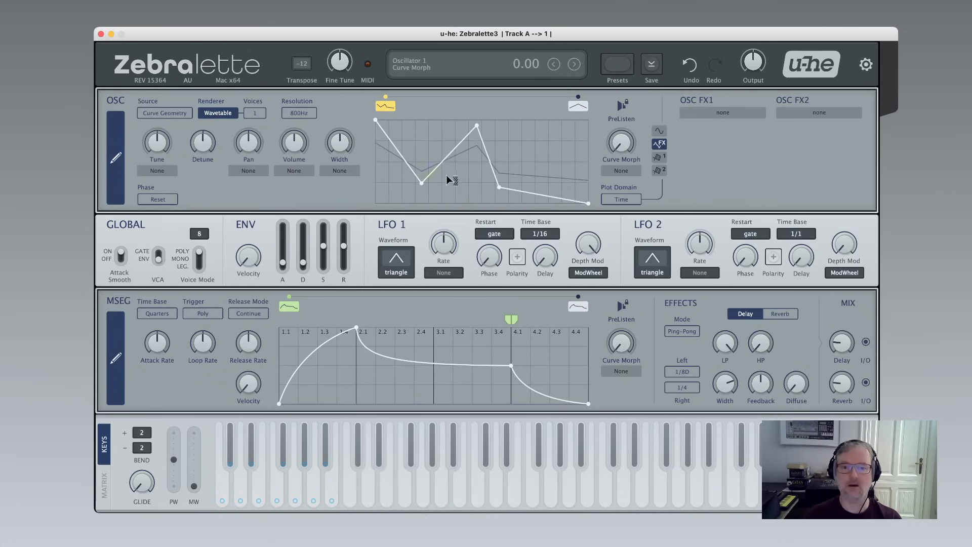
Add two points to the MSEG curve, then select points along its middle section and delete them.
double_click(423, 345)
double_click(383, 388)
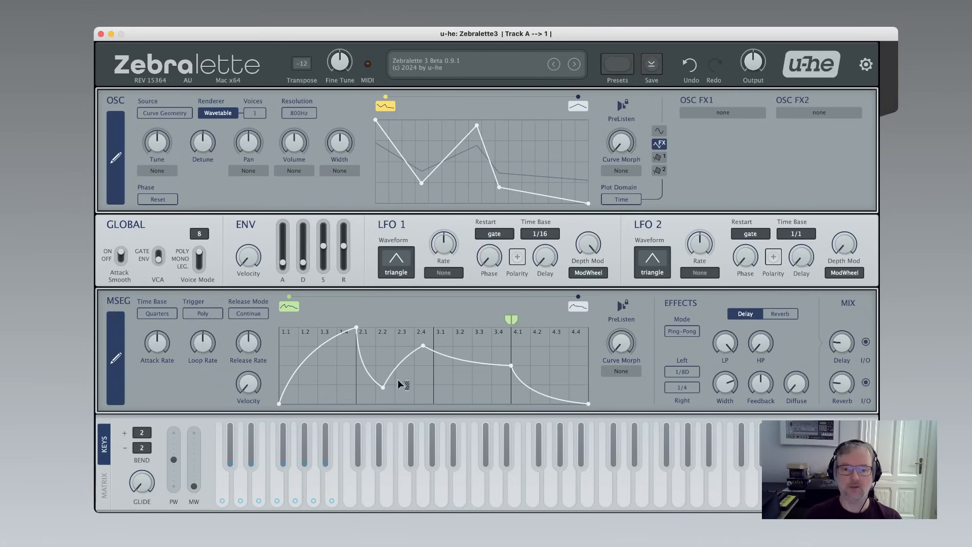
double_click(487, 341)
drag(361, 356, 487, 361)
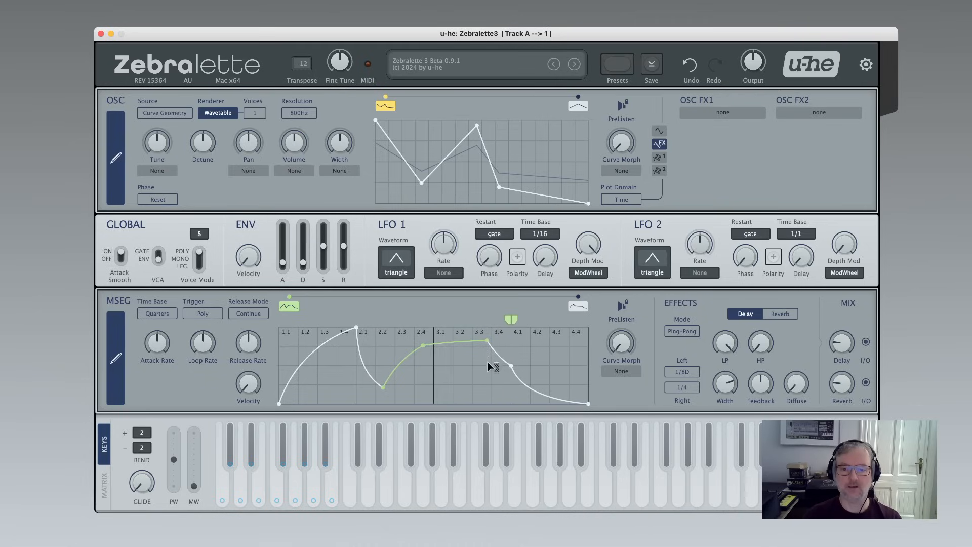
key(Delete)
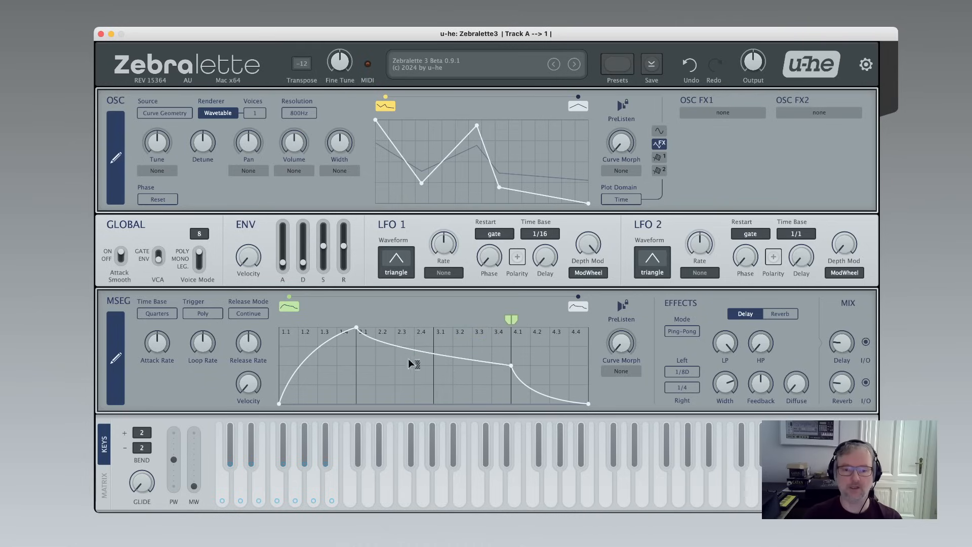
Adjust the MSEG peak point and the curvature of its decay segment.
drag(362, 329, 356, 288)
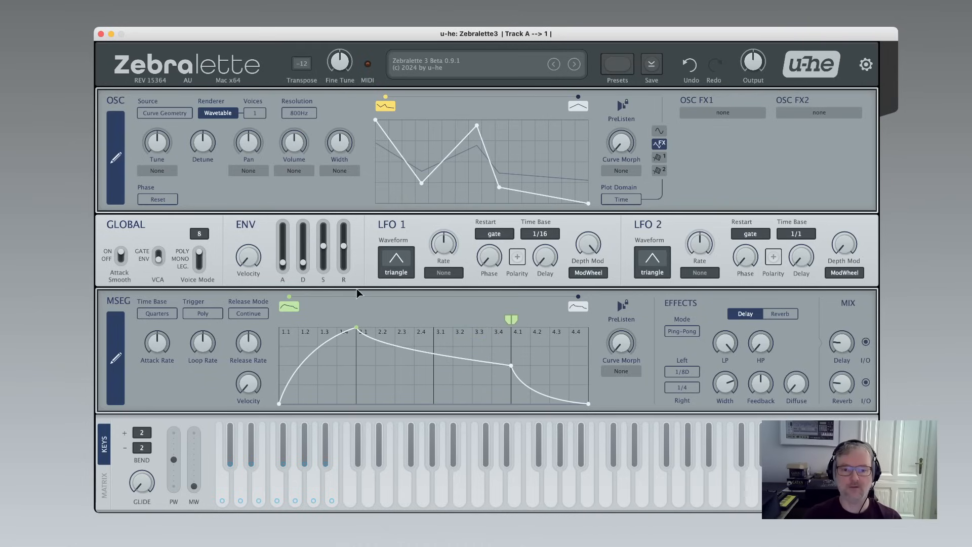
scroll(405, 349, up, 2)
scroll(415, 350, down, 2)
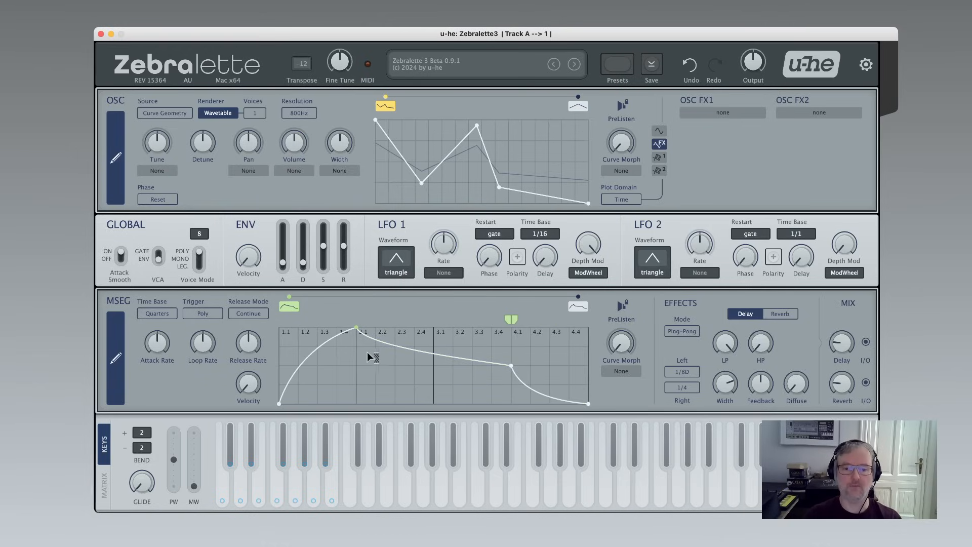
scroll(370, 356, up, 3)
scroll(369, 357, down, 3)
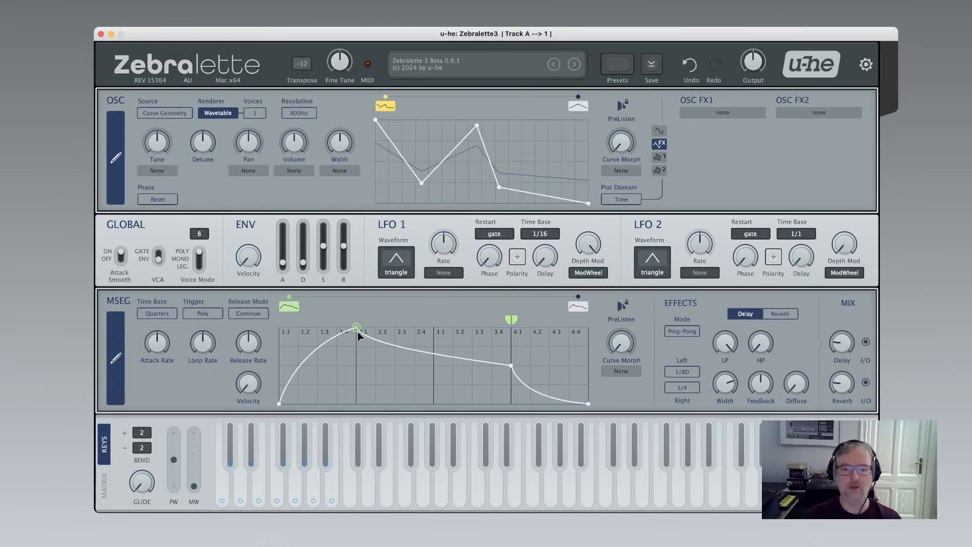
scroll(357, 330, up, 5)
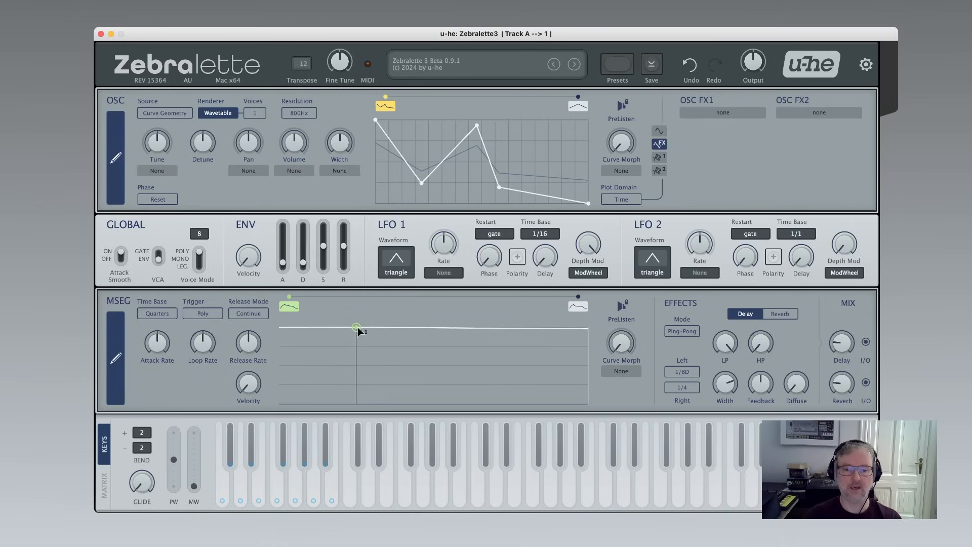
scroll(357, 331, down, 5)
scroll(358, 330, up, 5)
scroll(357, 334, down, 5)
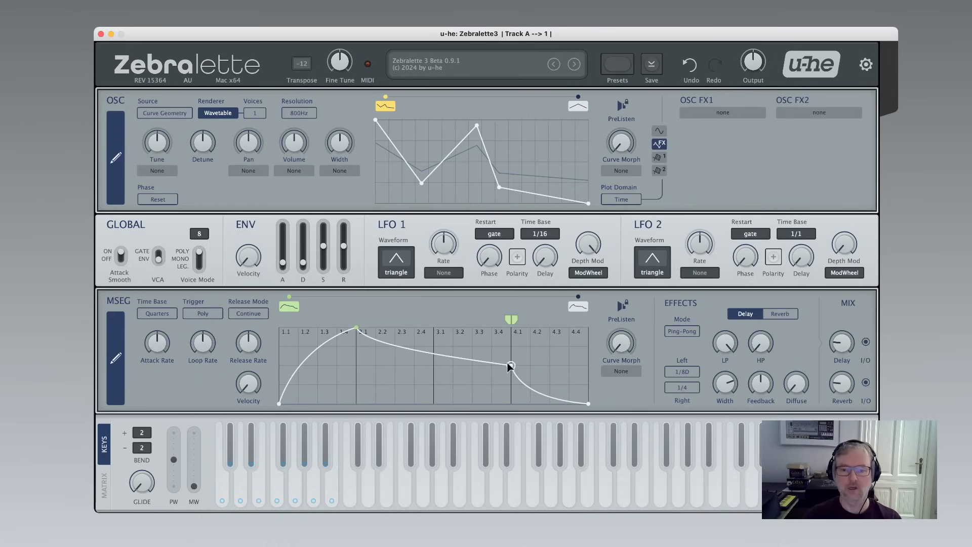
scroll(511, 368, up, 5)
scroll(511, 368, down, 5)
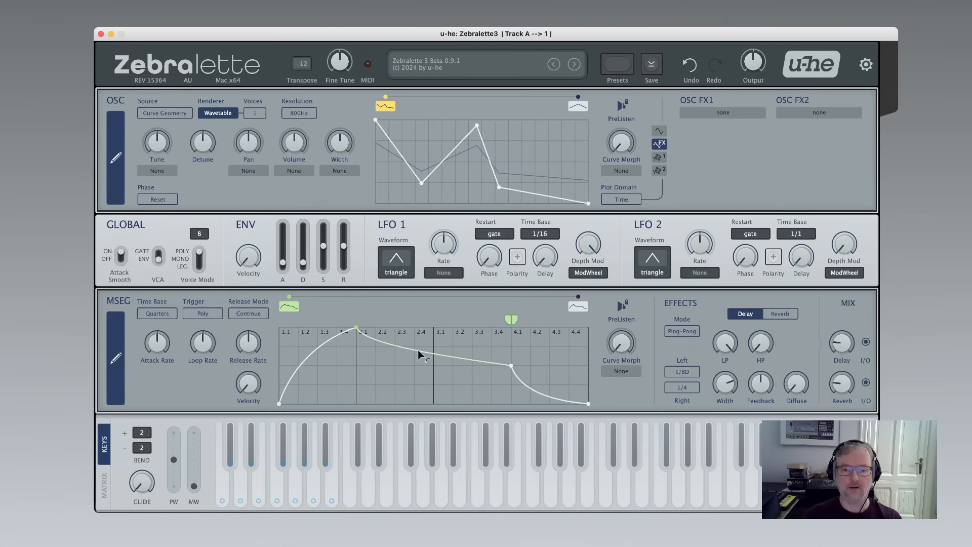
drag(418, 350, 423, 383)
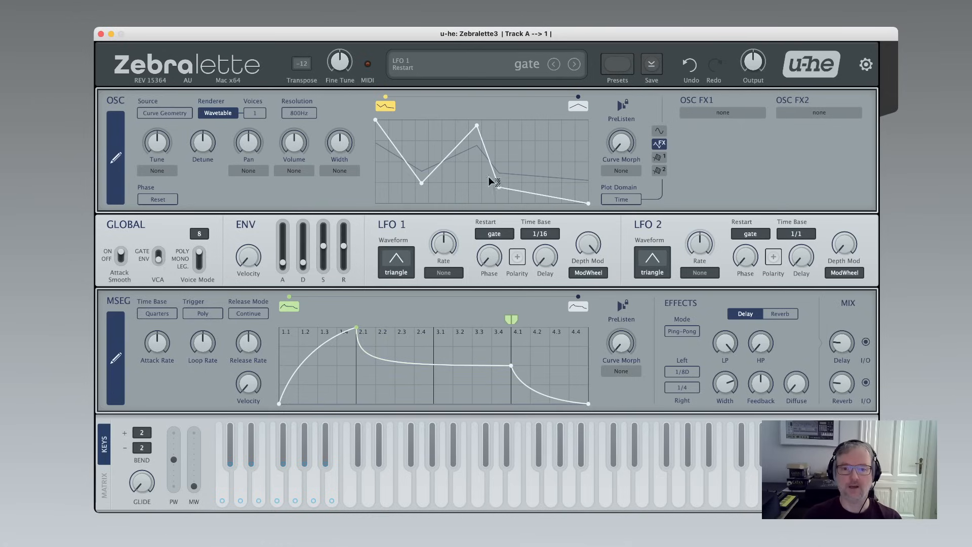
Select the middle segments of the first morph curve and bend the rising segment into a curve.
drag(442, 160, 486, 193)
drag(390, 178, 540, 173)
drag(444, 156, 463, 176)
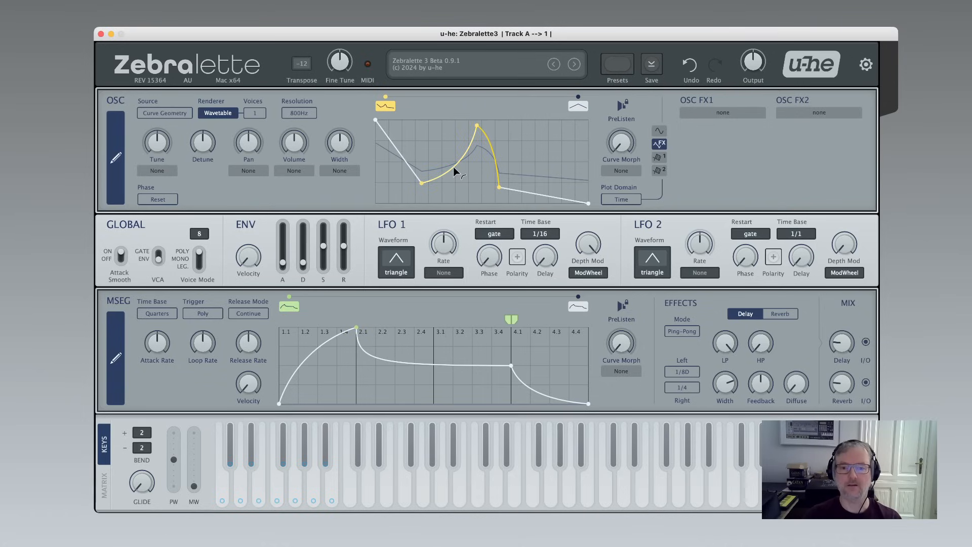
mouse_move(417, 144)
mouse_down()
mouse_move(601, 145)
mouse_move(522, 148)
mouse_move(533, 143)
mouse_up()
click(542, 153)
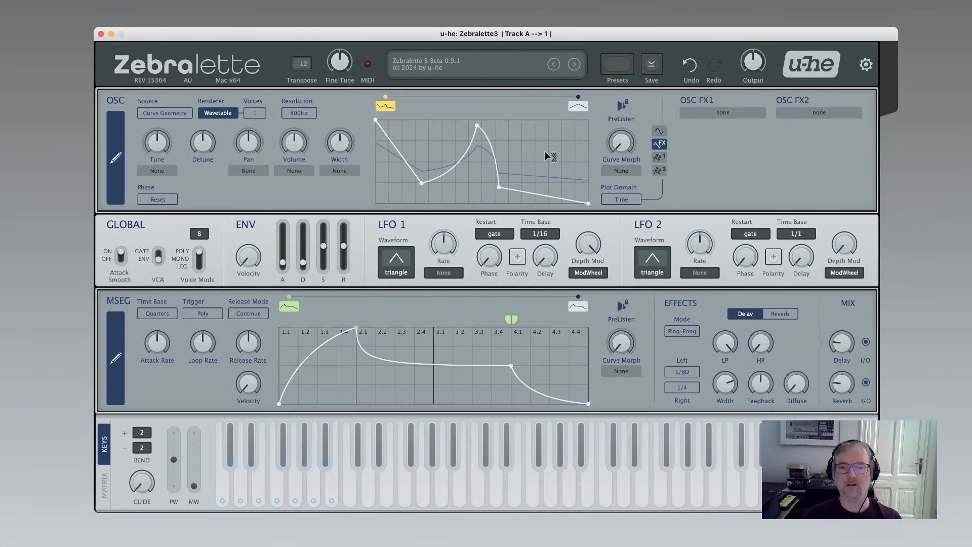
Select the segments again and reset the descending segment after the peak to straight.
drag(529, 150, 410, 144)
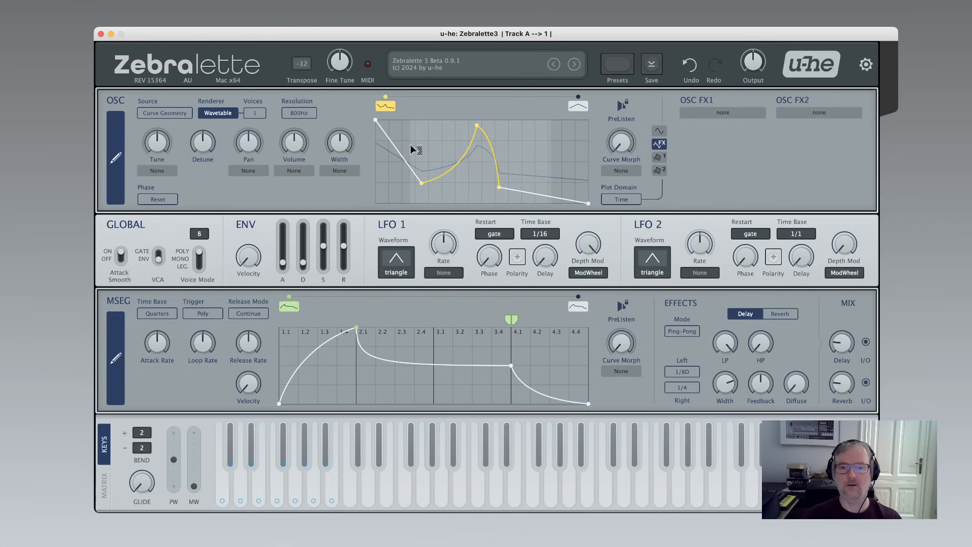
click(542, 149)
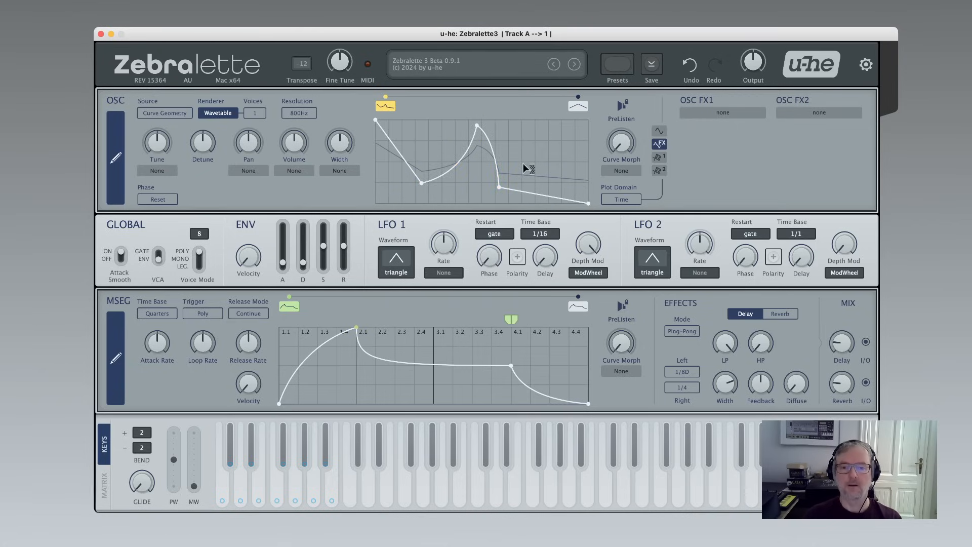
double_click(493, 155)
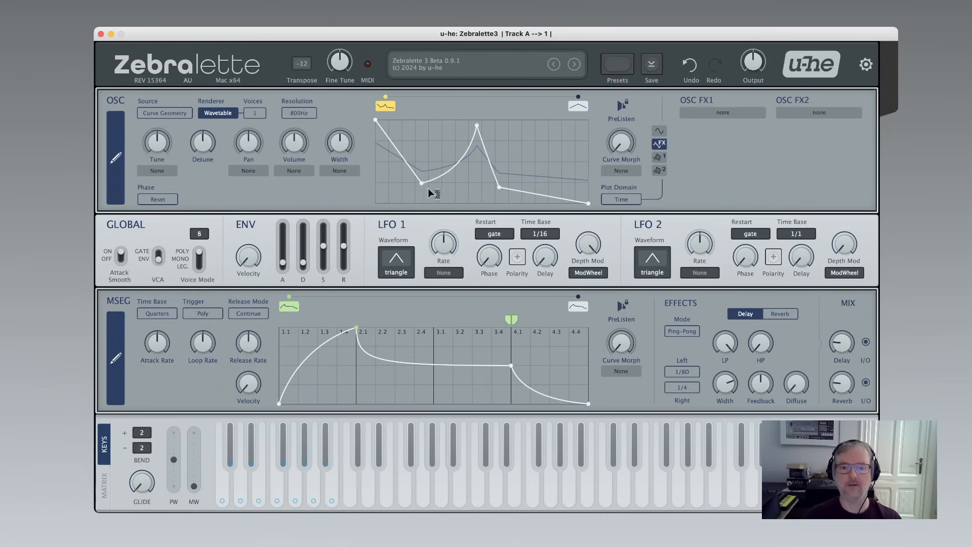
Move the first morph curve's low point slightly up and left.
mouse_move(421, 183)
mouse_down()
mouse_move(478, 190)
mouse_move(426, 119)
mouse_move(509, 125)
mouse_move(413, 173)
mouse_up()
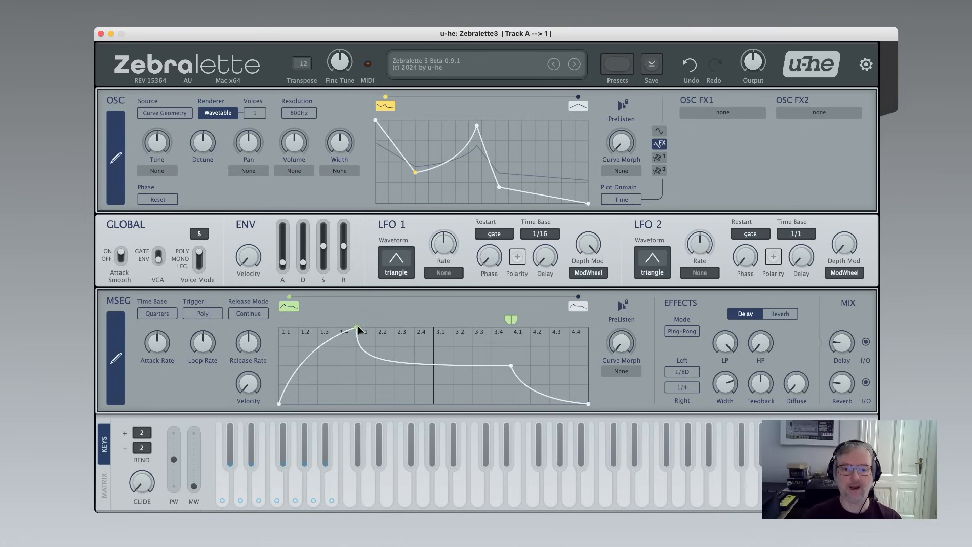
mouse_move(355, 327)
mouse_down()
mouse_move(520, 319)
mouse_move(367, 318)
mouse_up()
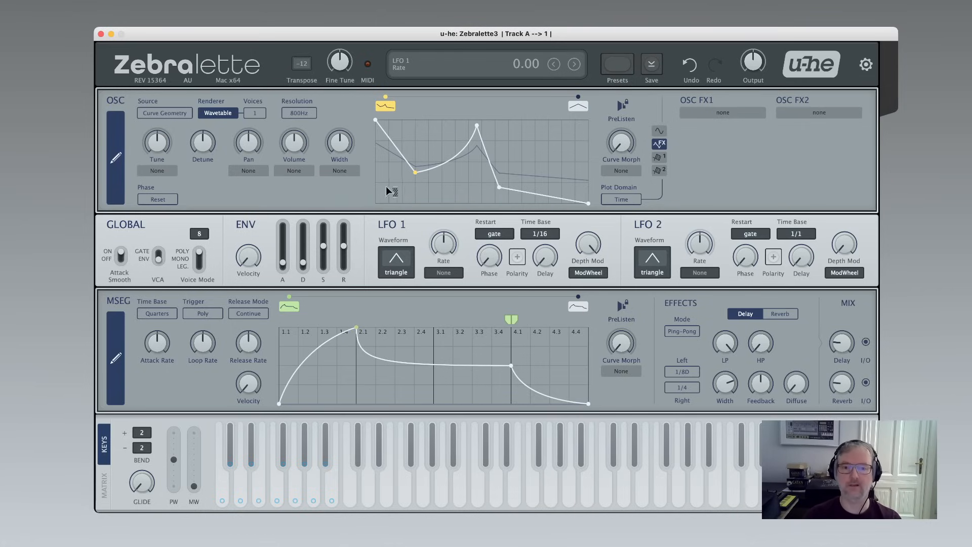
Add two more points to the first morph curve after the peak.
drag(386, 189, 528, 164)
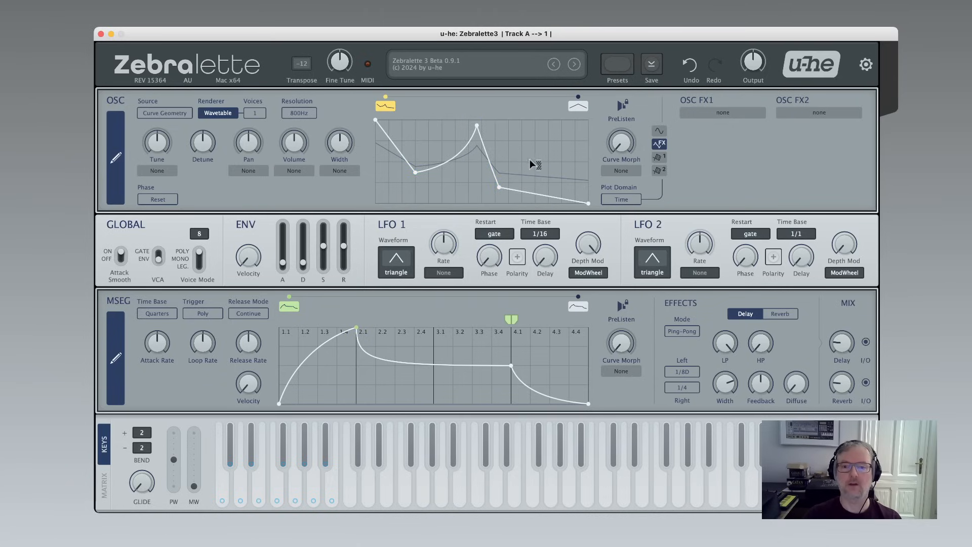
double_click(529, 149)
double_click(541, 187)
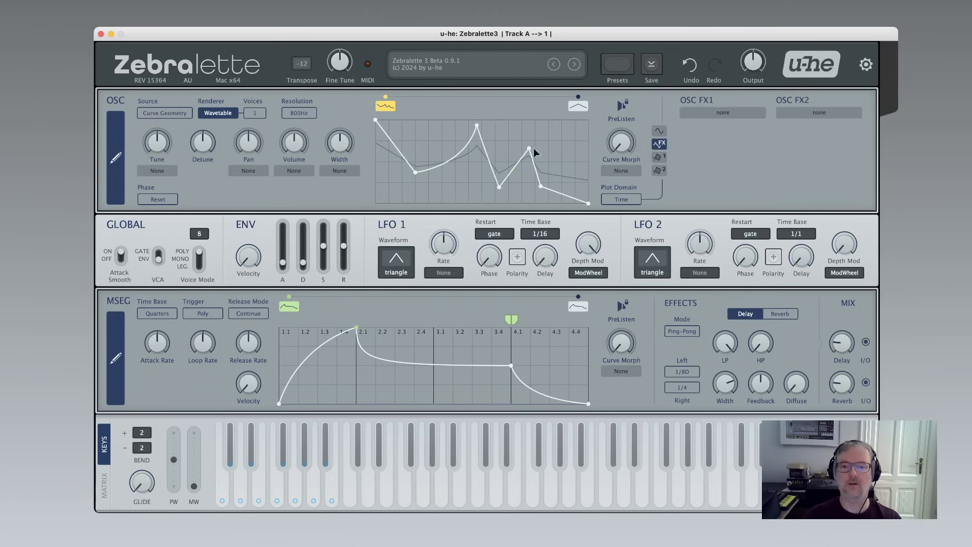
Select the middle points of the first morph curve and shift them left.
drag(395, 176, 509, 173)
mouse_move(415, 173)
mouse_down()
mouse_move(460, 180)
mouse_move(442, 177)
mouse_move(497, 168)
mouse_move(413, 175)
mouse_move(420, 169)
mouse_move(420, 179)
mouse_move(416, 163)
mouse_move(418, 183)
mouse_move(403, 183)
mouse_move(402, 171)
mouse_up()
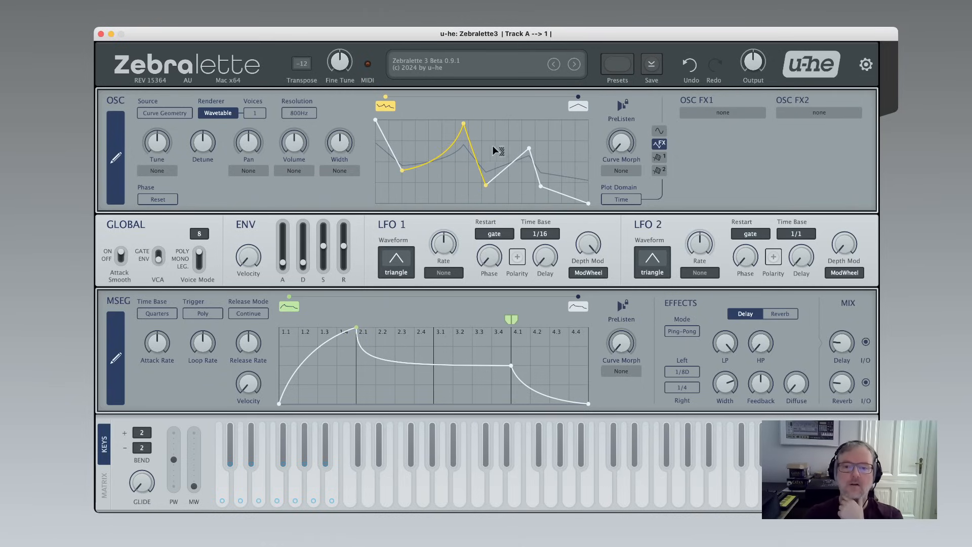
Shift the selected points further left and flatten their vertical range.
double_click(415, 148)
double_click(415, 148)
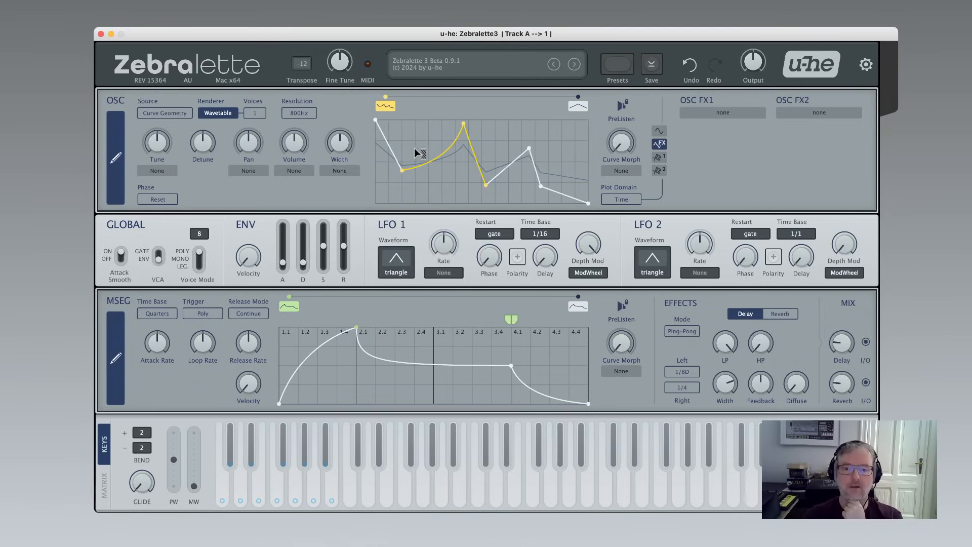
drag(402, 169, 382, 170)
scroll(420, 169, up, 5)
scroll(420, 169, up, 2)
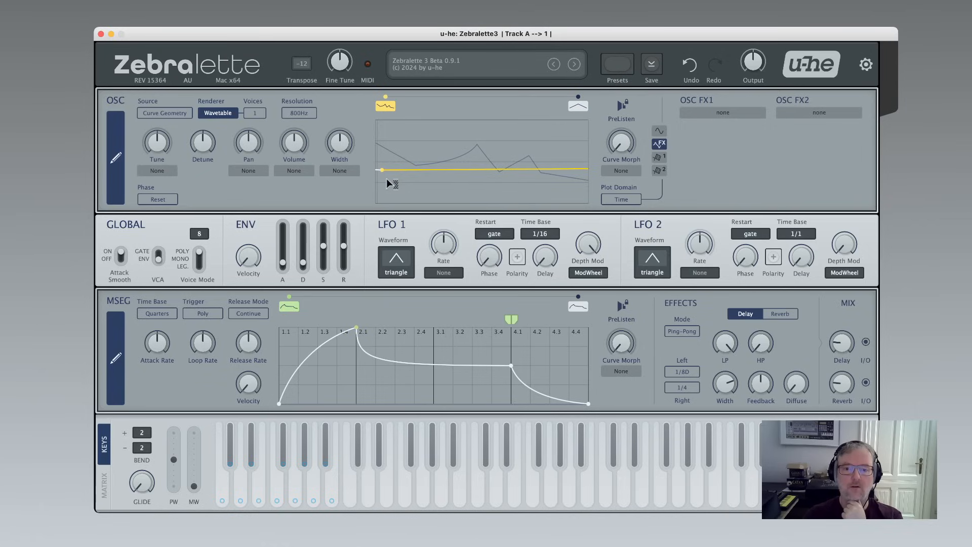
Stretch the selected points' vertical range back out on the first morph curve.
scroll(387, 177, down, 3)
scroll(387, 177, up, 3)
scroll(387, 176, down, 3)
scroll(393, 177, down, 3)
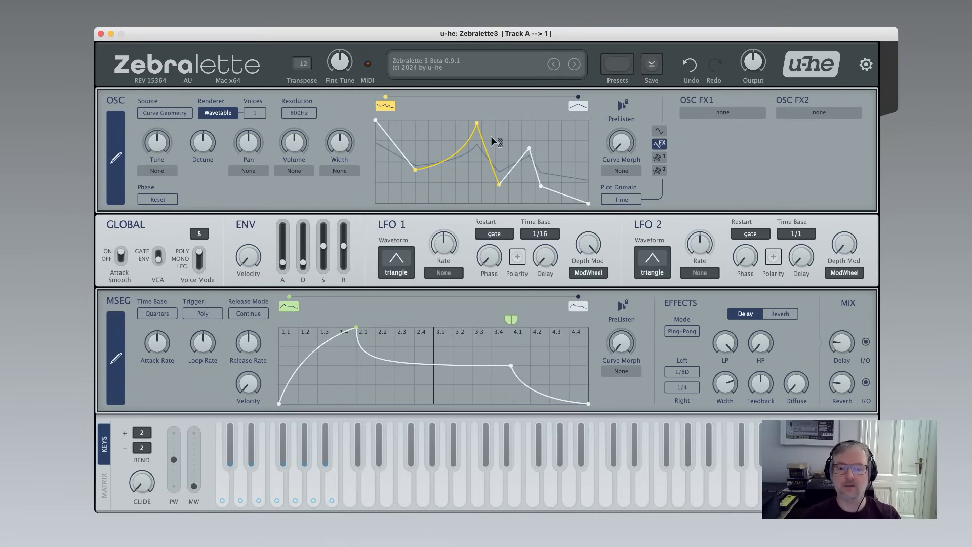
Assign LFO 2 as the modulation source for Curve Morph.
drag(624, 147, 632, 205)
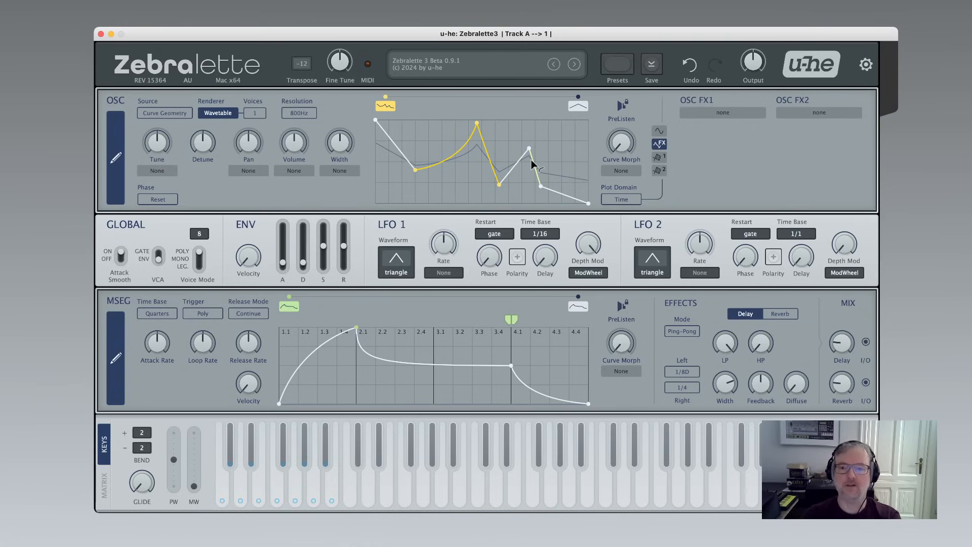
click(620, 173)
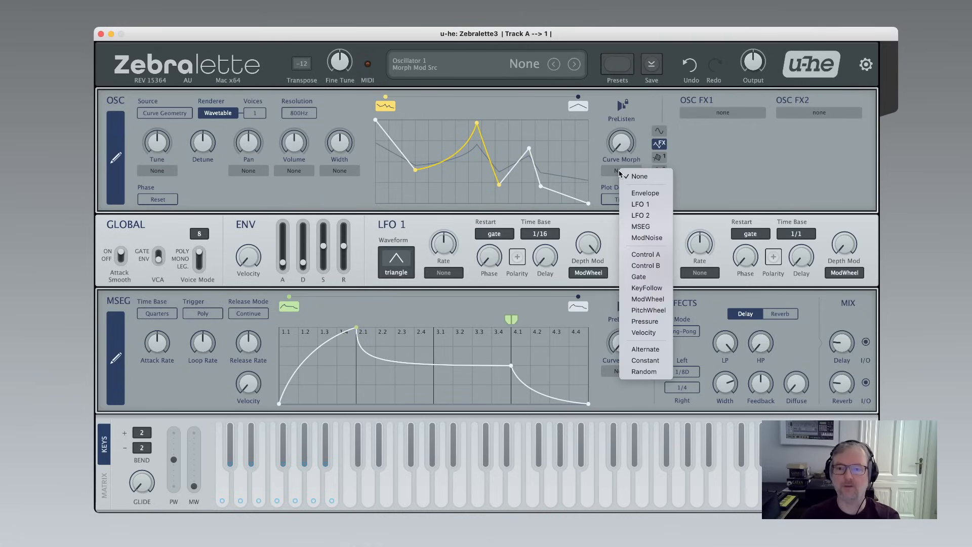
click(627, 216)
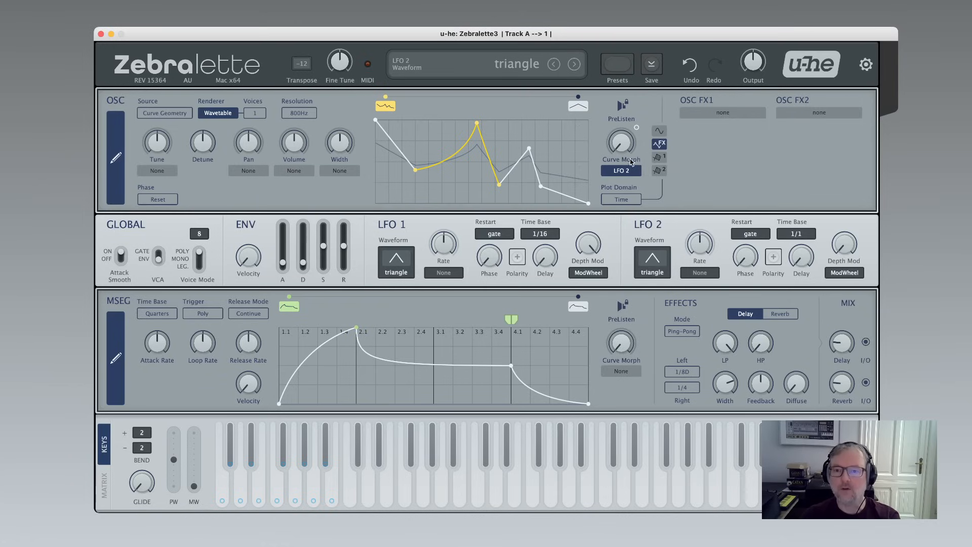
Set Curve Morph to 52 and raise its LFO 2 modulation amount.
drag(622, 147, 616, 77)
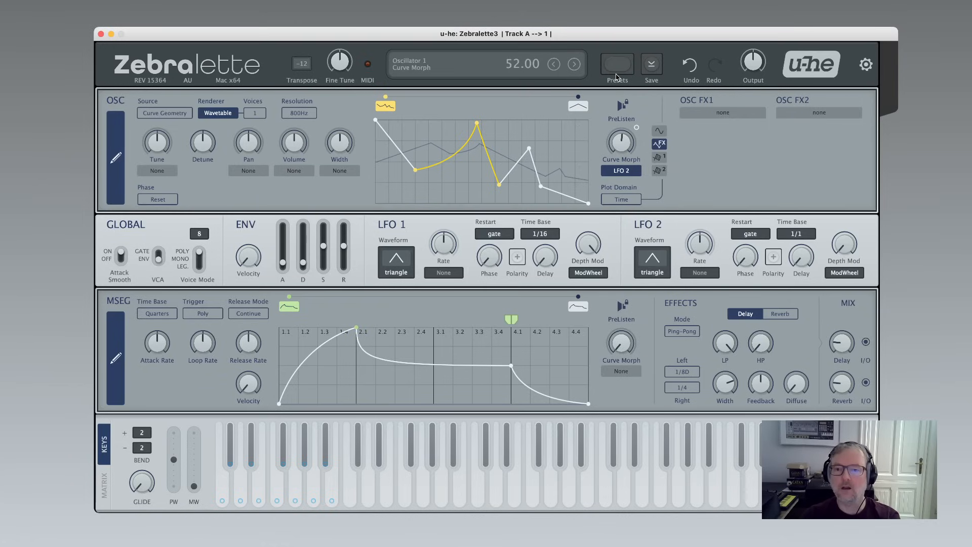
drag(637, 127, 637, 107)
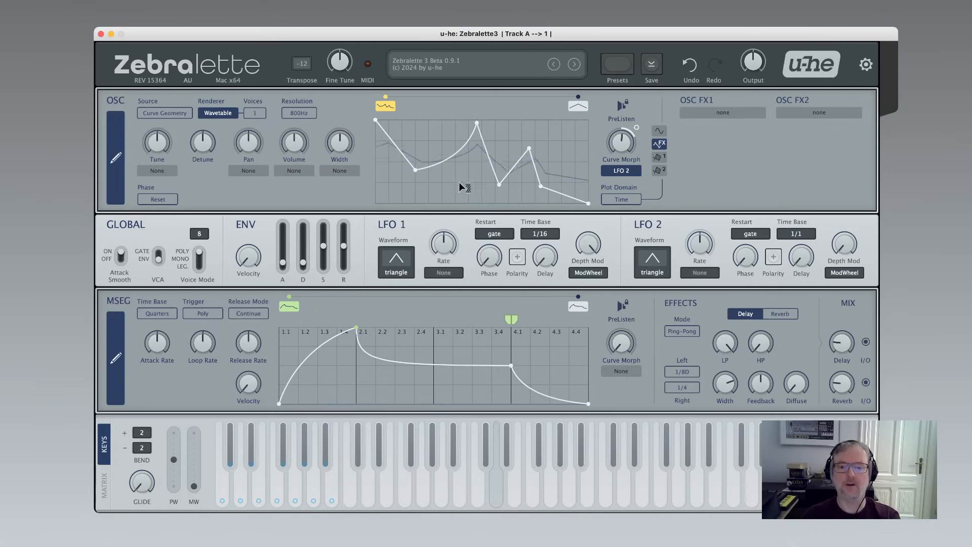
Enable PreListen and move the low point after the peak down and to the right.
mouse_move(499, 186)
mouse_down()
mouse_move(462, 198)
mouse_move(492, 181)
mouse_move(484, 190)
mouse_move(494, 190)
mouse_up()
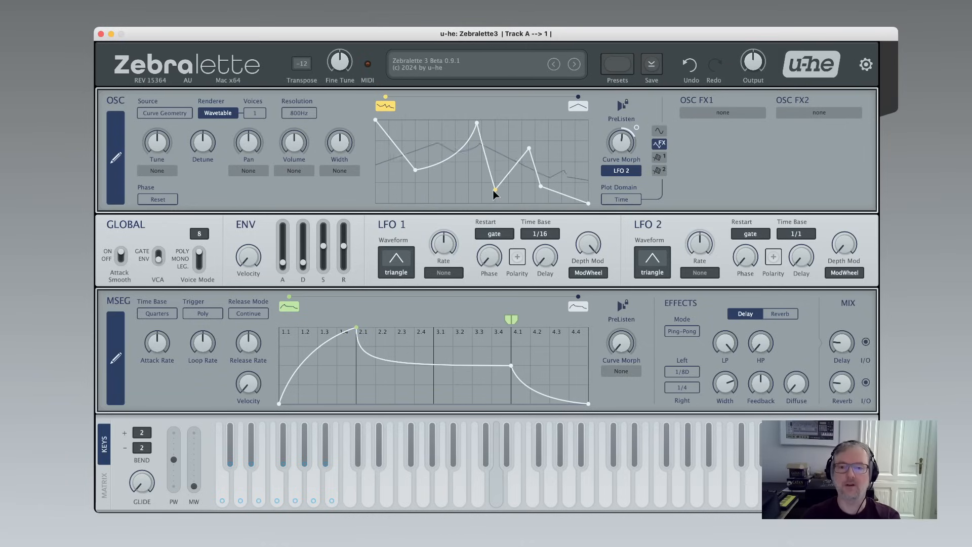
click(623, 108)
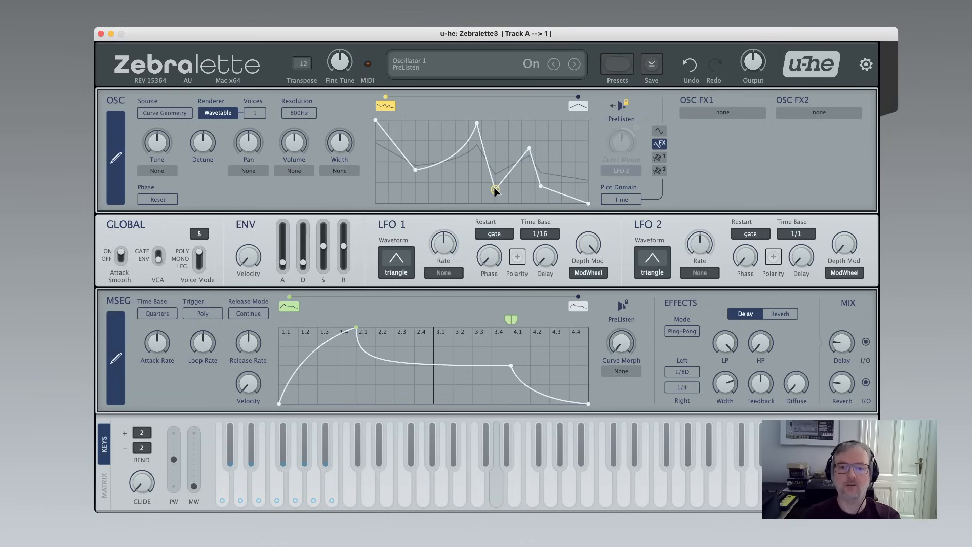
mouse_move(495, 190)
mouse_down()
mouse_move(442, 201)
mouse_move(509, 189)
mouse_up()
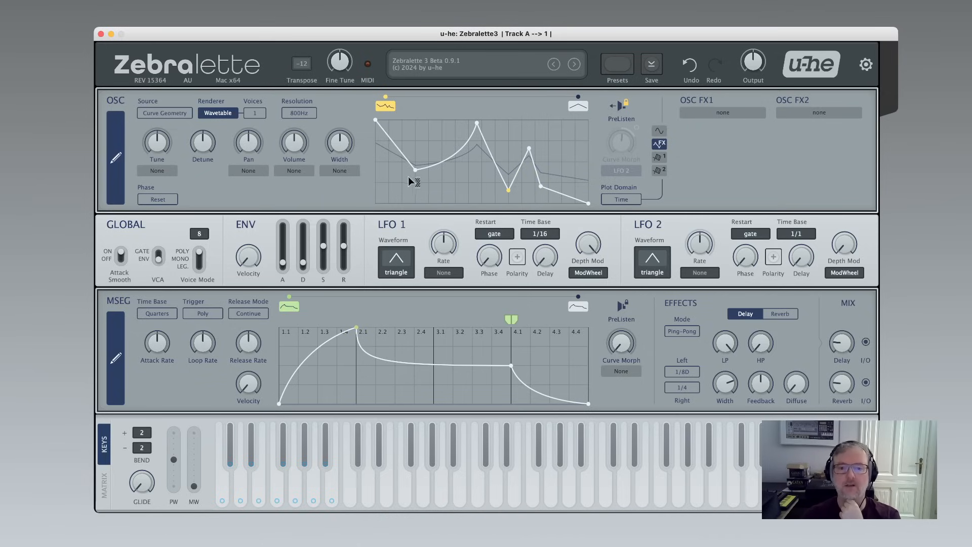
Select all interior points of the first curve and delete them.
drag(409, 175, 563, 170)
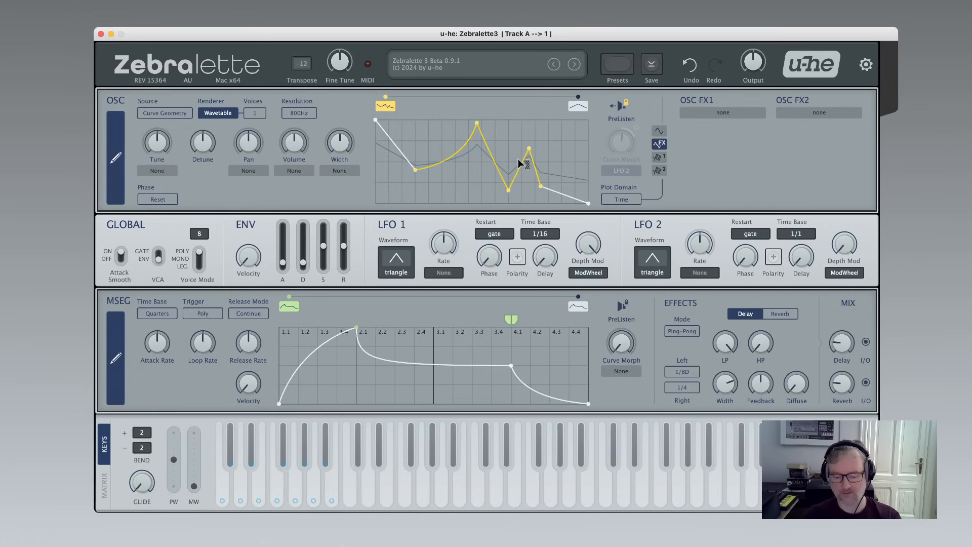
key(BackSpace)
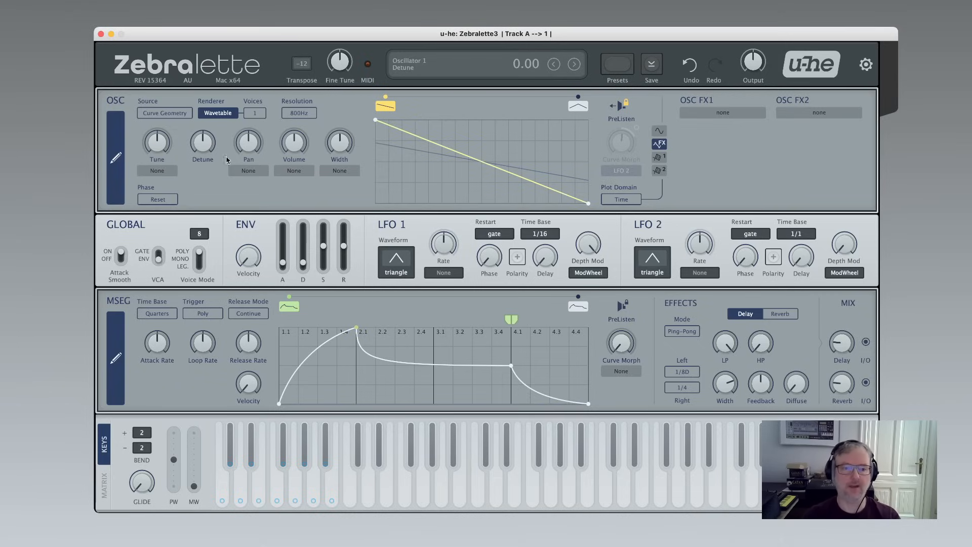
Open the oscillator's full-size curve editor.
click(116, 172)
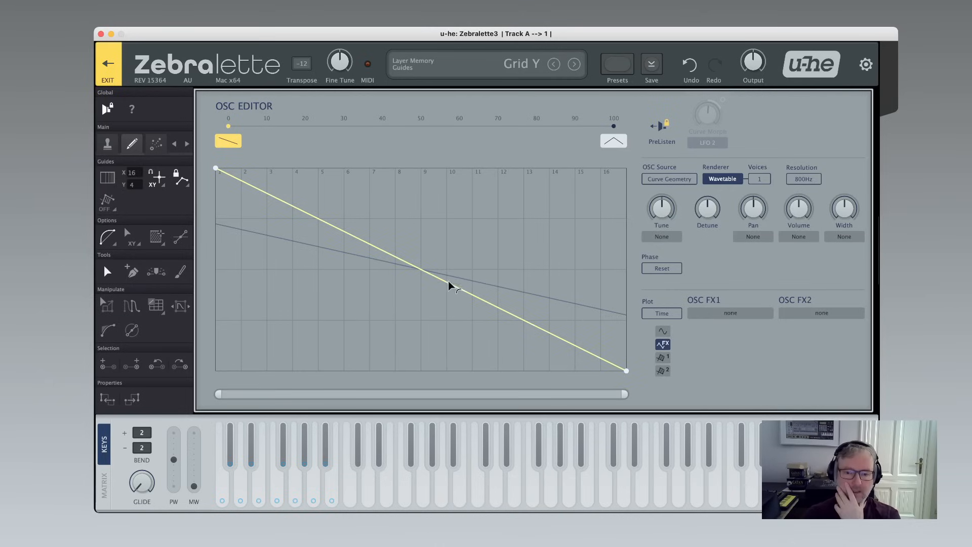
drag(448, 282, 471, 285)
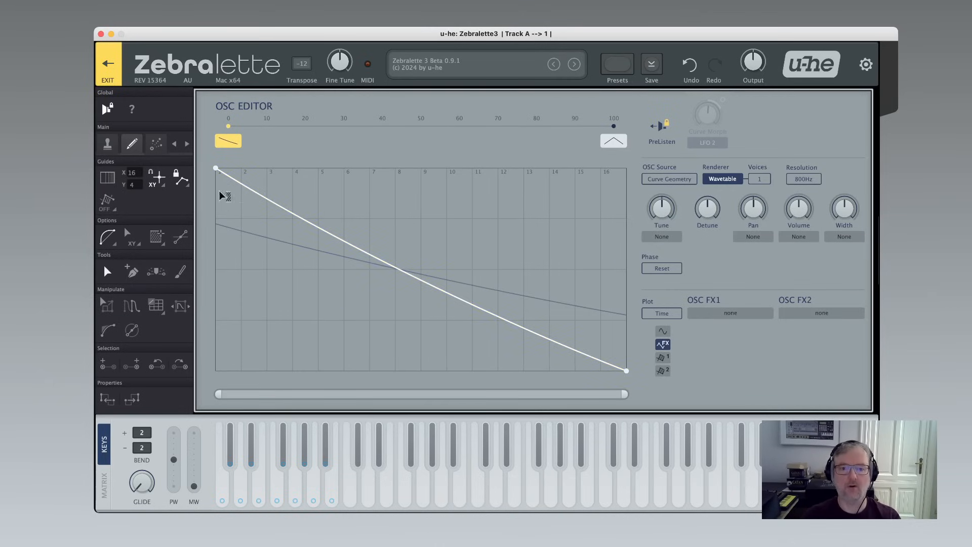
Add an empty curve around position 28 and a morphed curve around 62 on the morph bar.
right_click(341, 129)
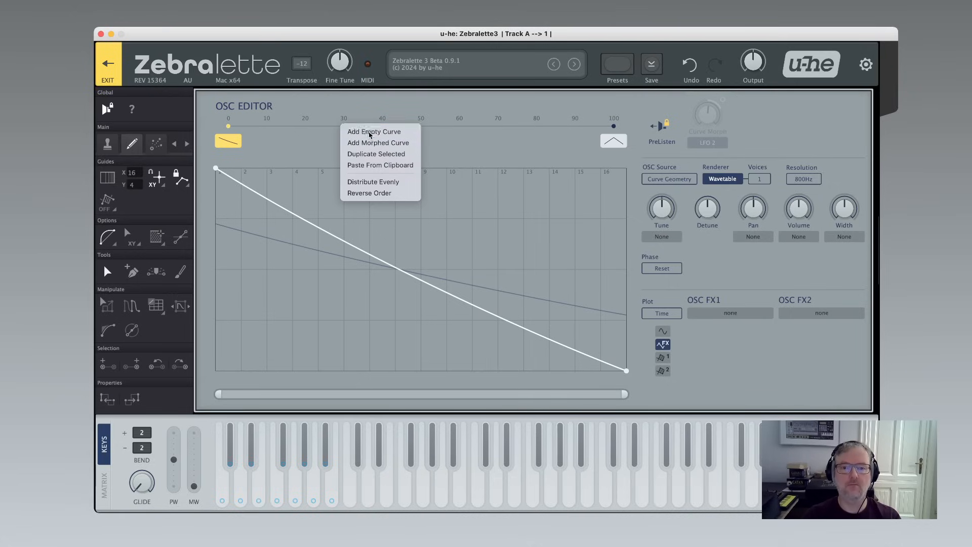
click(371, 132)
right_click(470, 128)
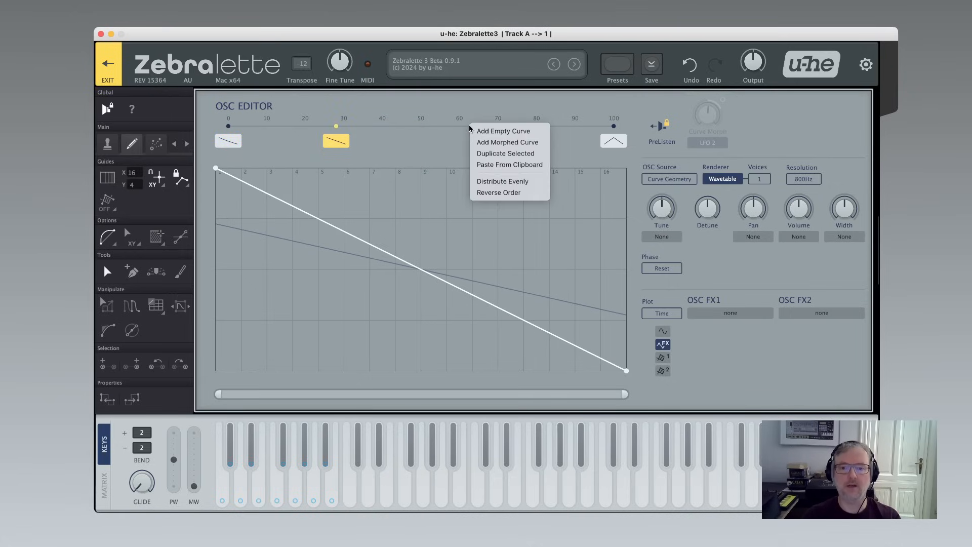
click(499, 142)
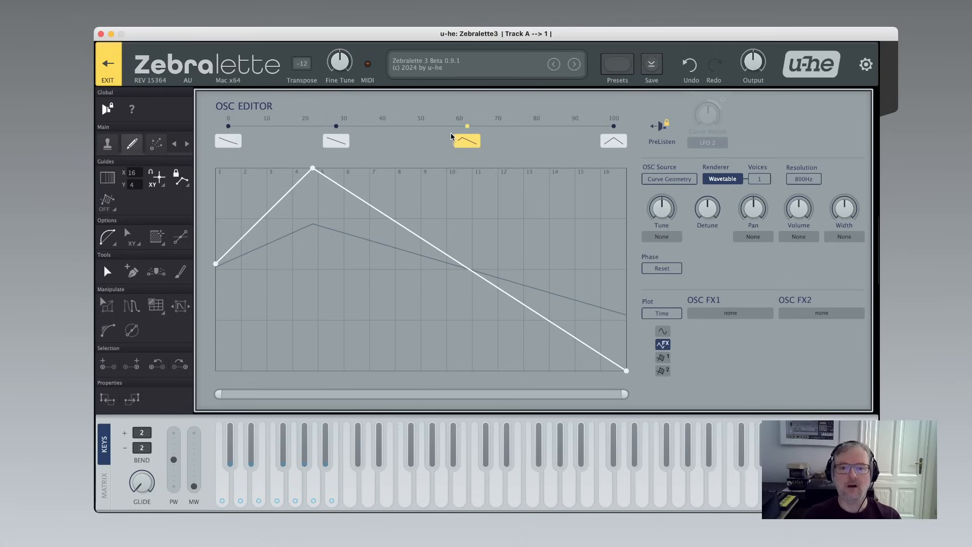
Duplicate the last triangle curve and move the copy to about position 40.
click(621, 141)
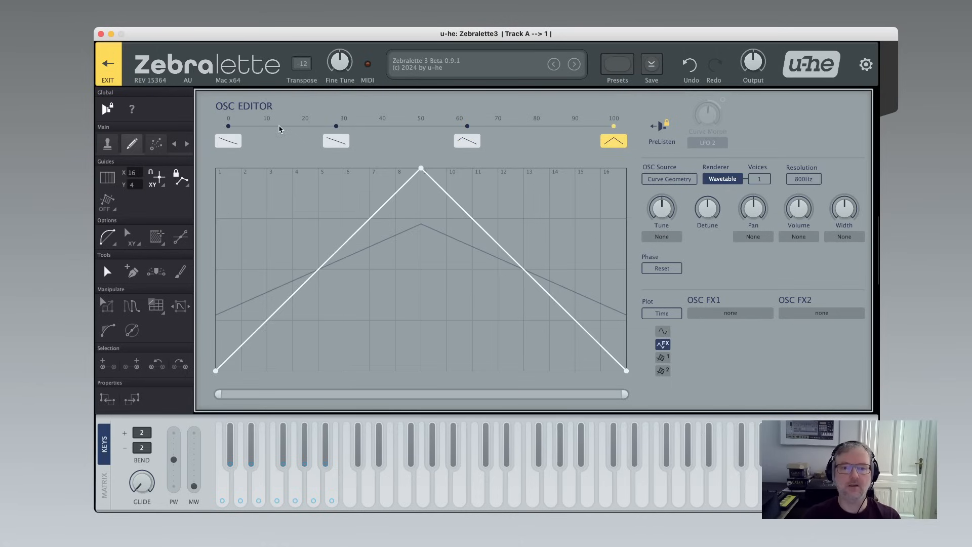
right_click(279, 129)
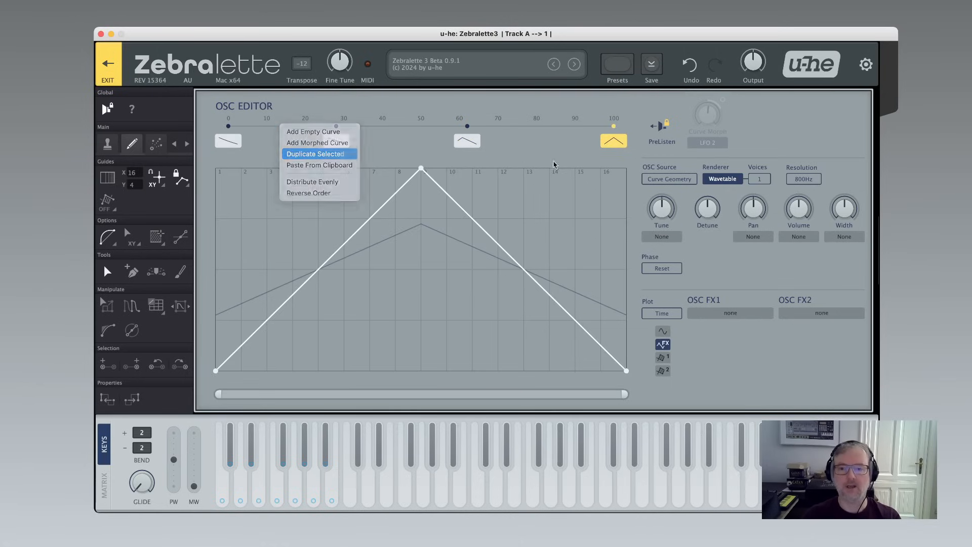
click(315, 153)
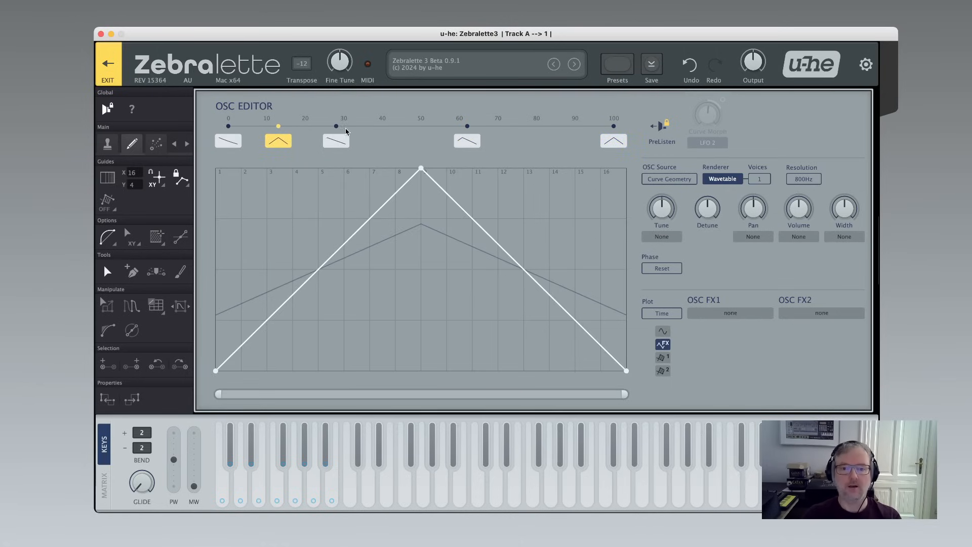
drag(278, 128, 384, 136)
Delete the three added curves from the morph bar.
right_click(382, 129)
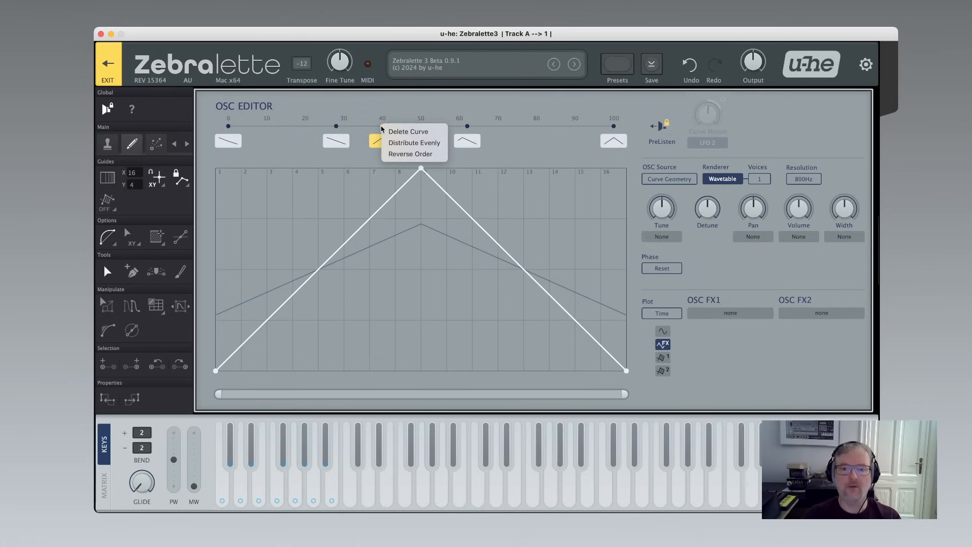
click(402, 133)
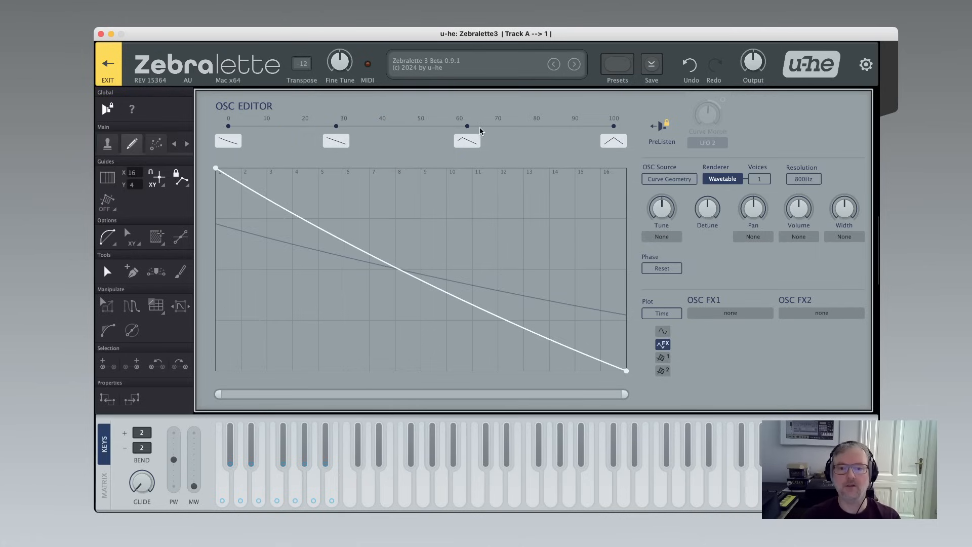
right_click(466, 130)
click(484, 132)
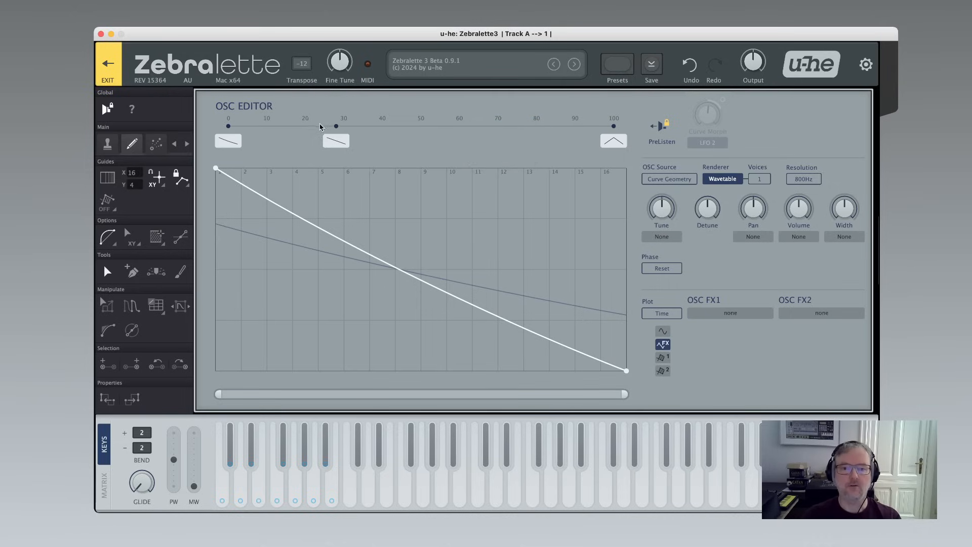
right_click(337, 129)
click(355, 132)
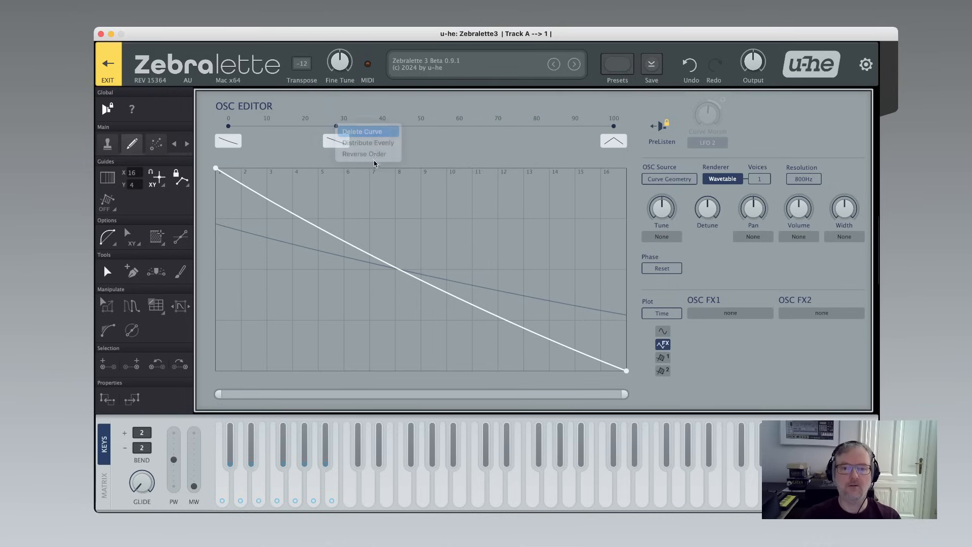
Switch between the first and last curves to compare them.
click(232, 147)
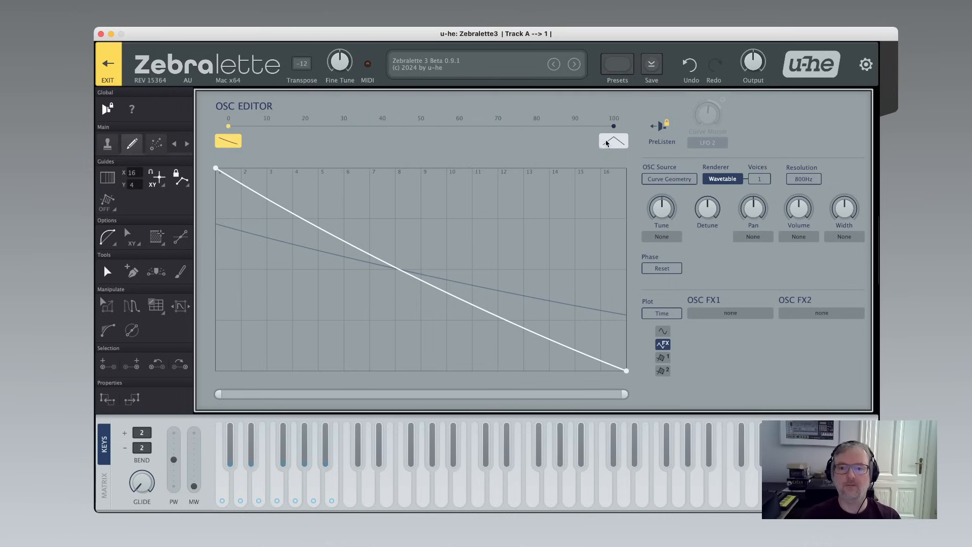
click(607, 144)
click(234, 142)
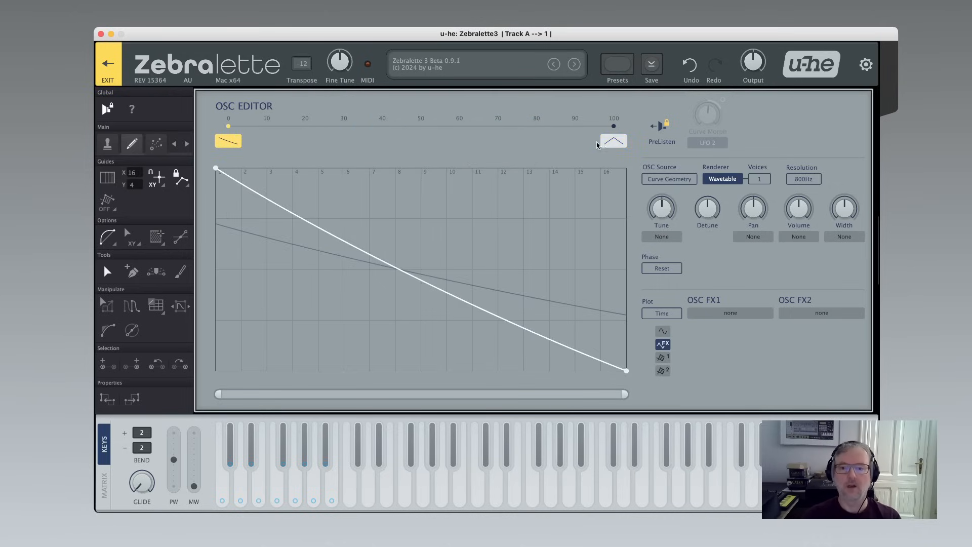
click(614, 143)
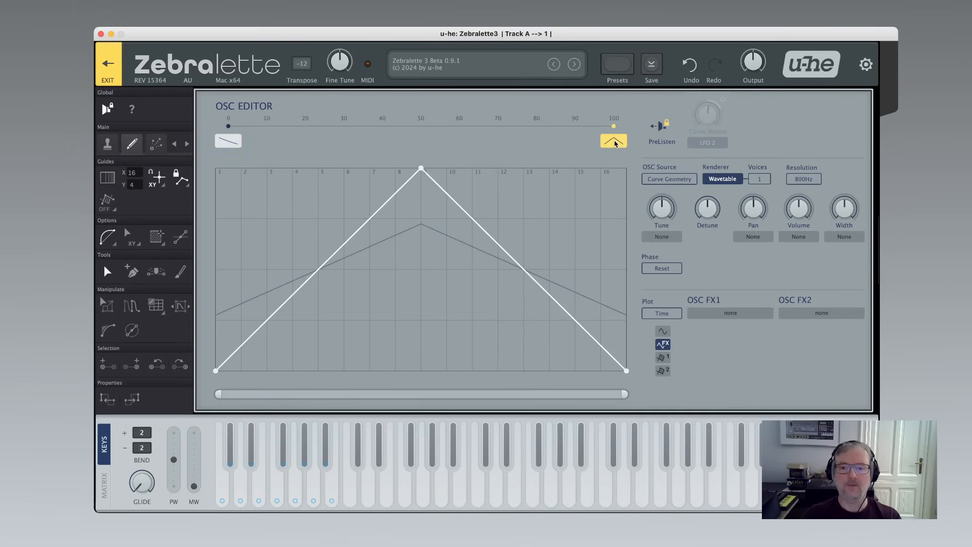
click(230, 143)
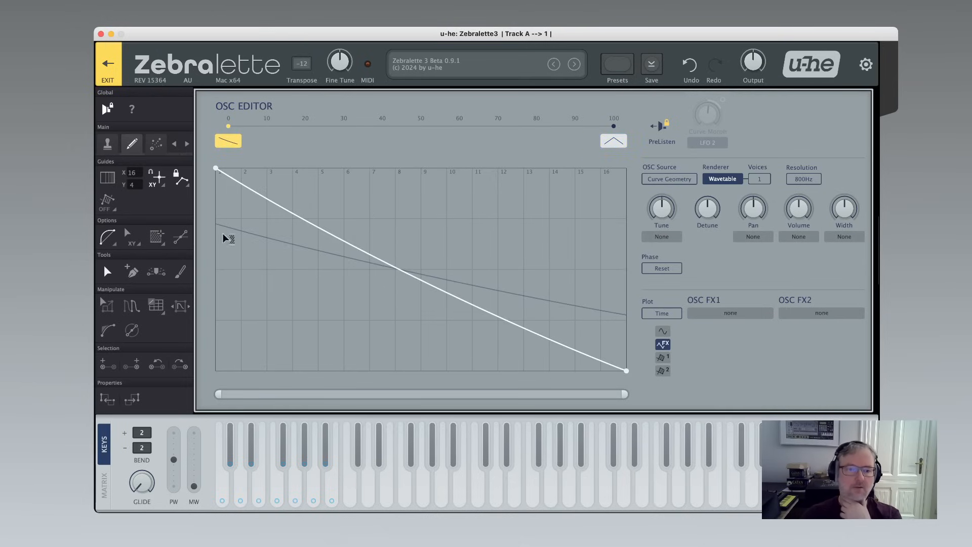
Switch the guides to HarmonicGrid and add a point on the first curve near its start.
scroll(135, 175, down, 6)
scroll(135, 176, up, 7)
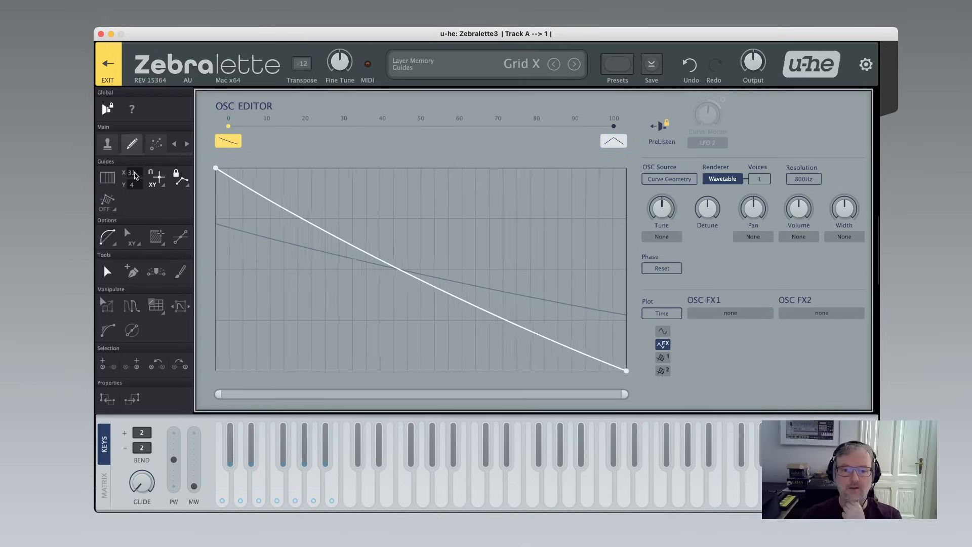
scroll(136, 176, down, 1)
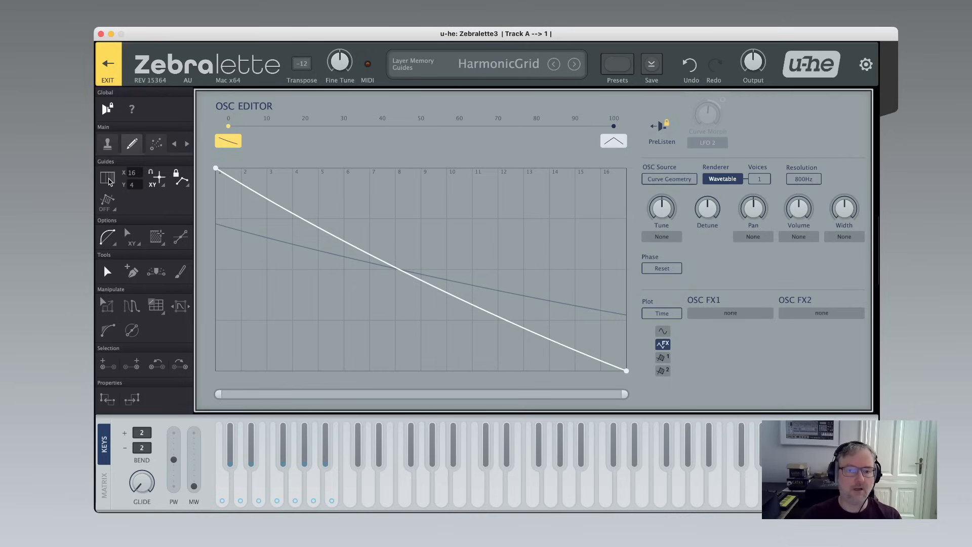
click(109, 182)
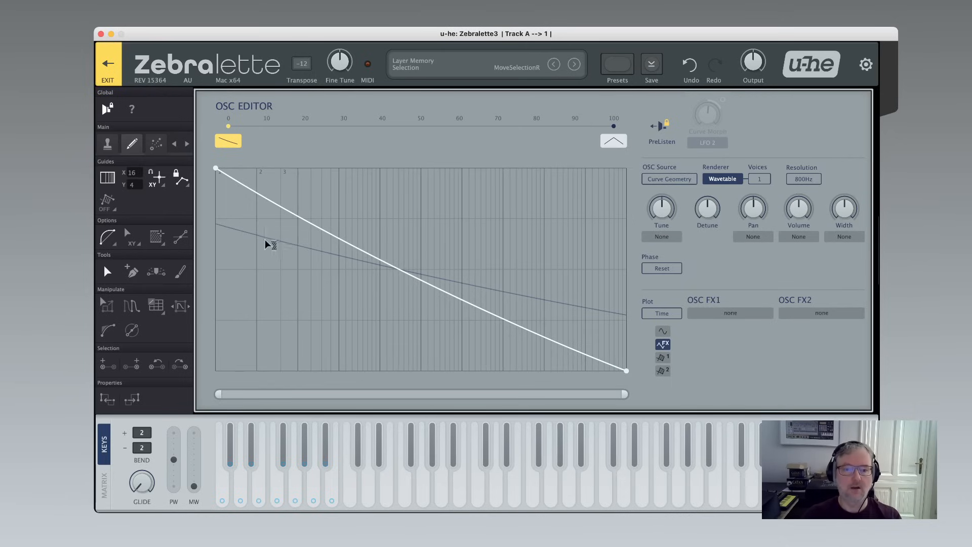
click(240, 213)
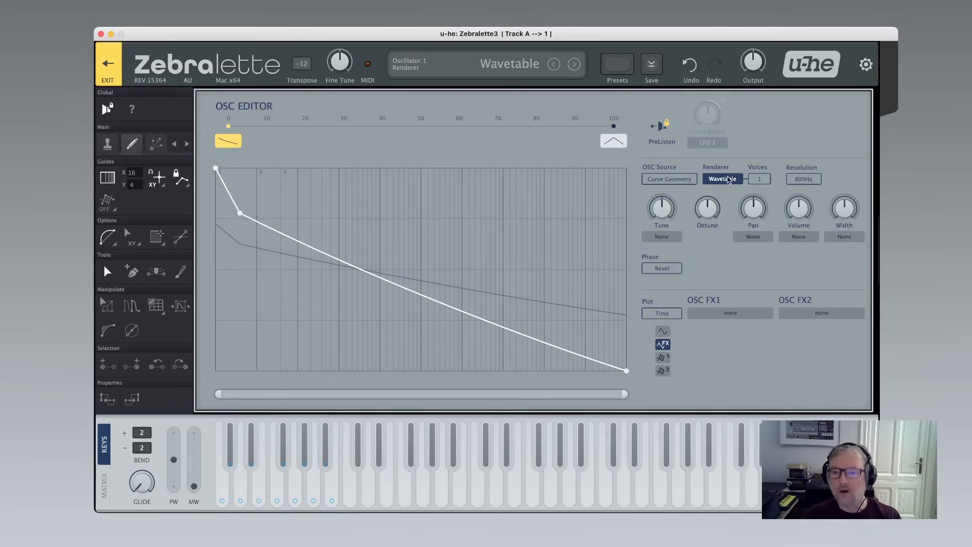
Set the oscillator source to Curve Spectrum and drag the new point to the bottom at the second harmonic line.
click(721, 182)
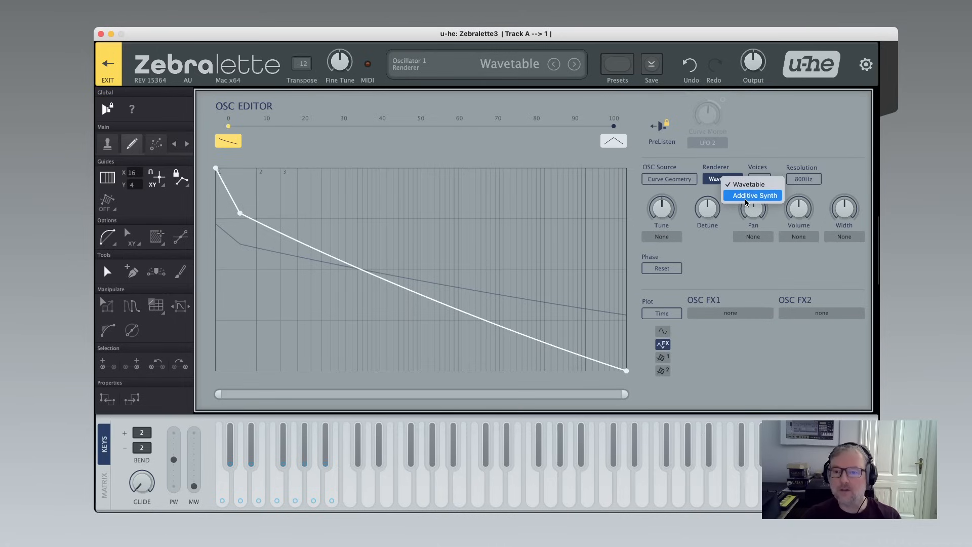
click(792, 154)
click(660, 181)
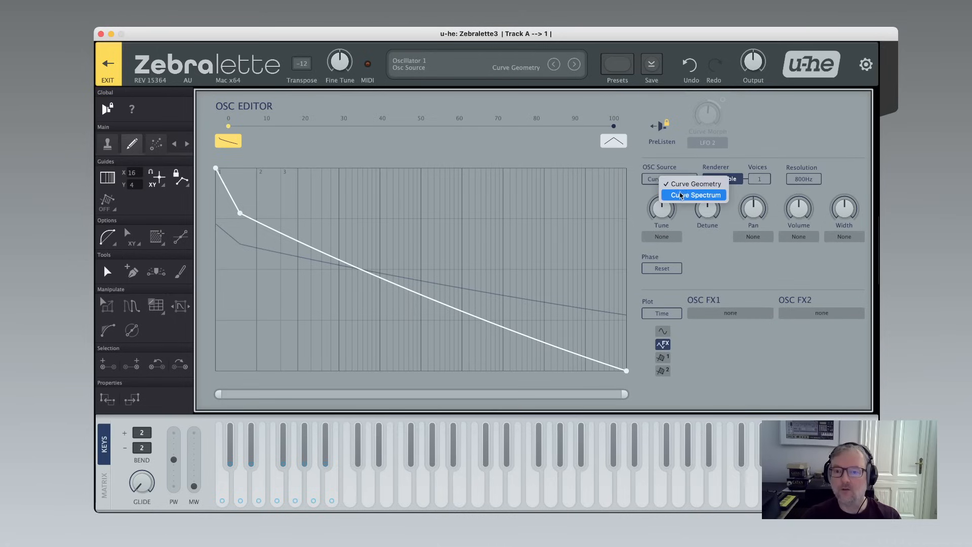
click(681, 195)
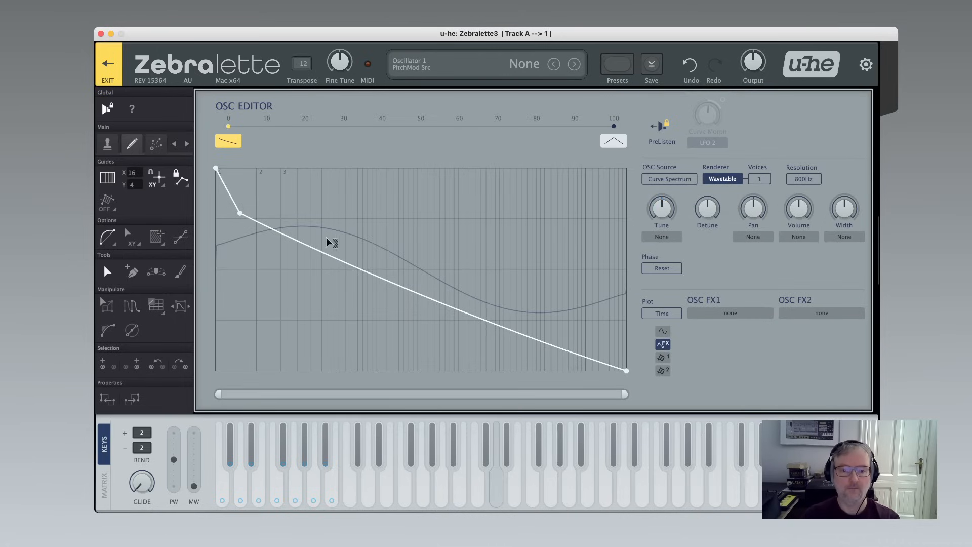
drag(240, 213, 257, 371)
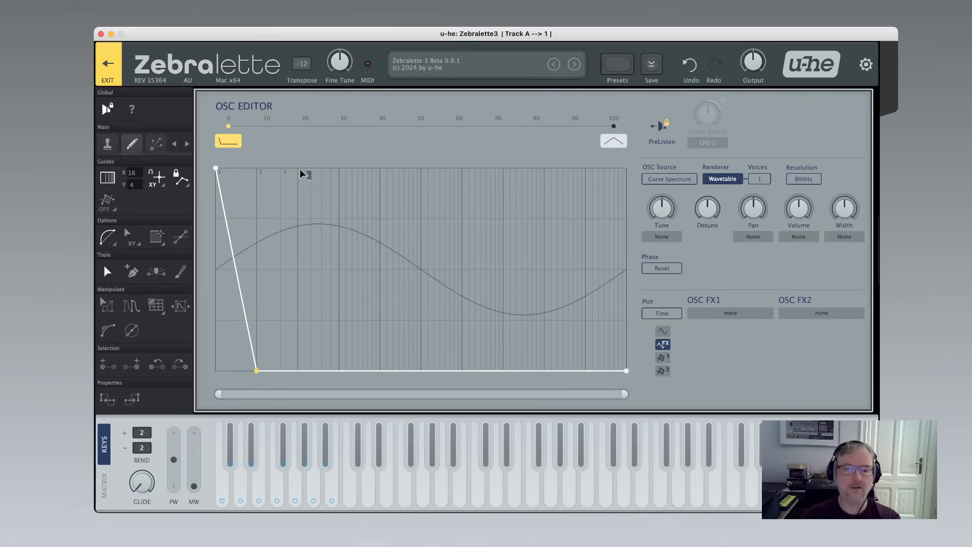
Add a point on the bottom line near the third harmonic and raise it to the top as a narrow spike.
scroll(304, 189, up, 3)
scroll(307, 188, down, 3)
drag(289, 355, 287, 371)
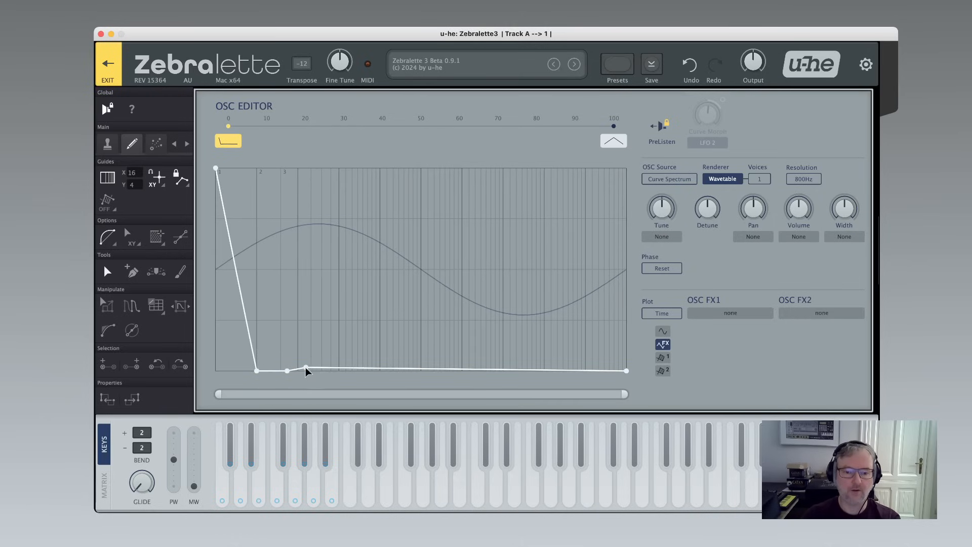
click(306, 371)
click(298, 340)
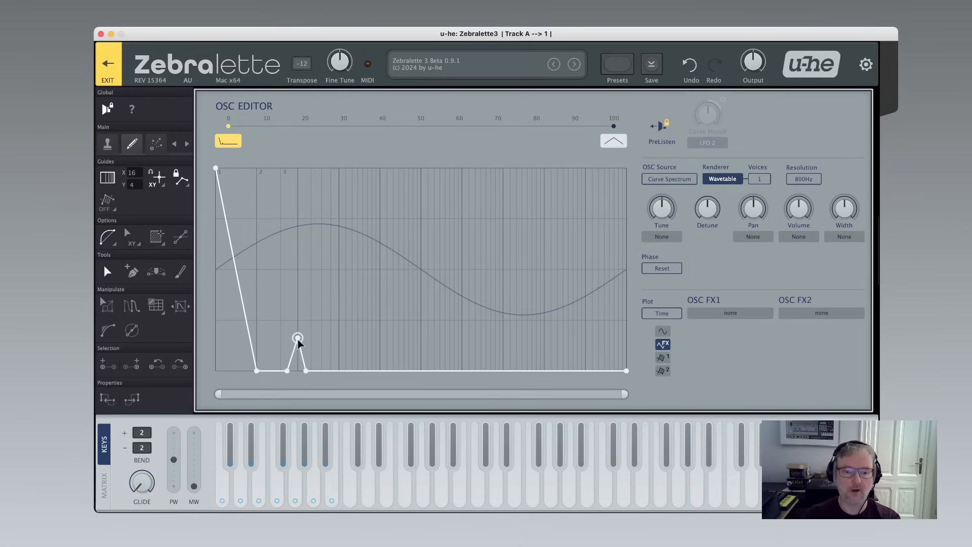
drag(298, 338, 299, 177)
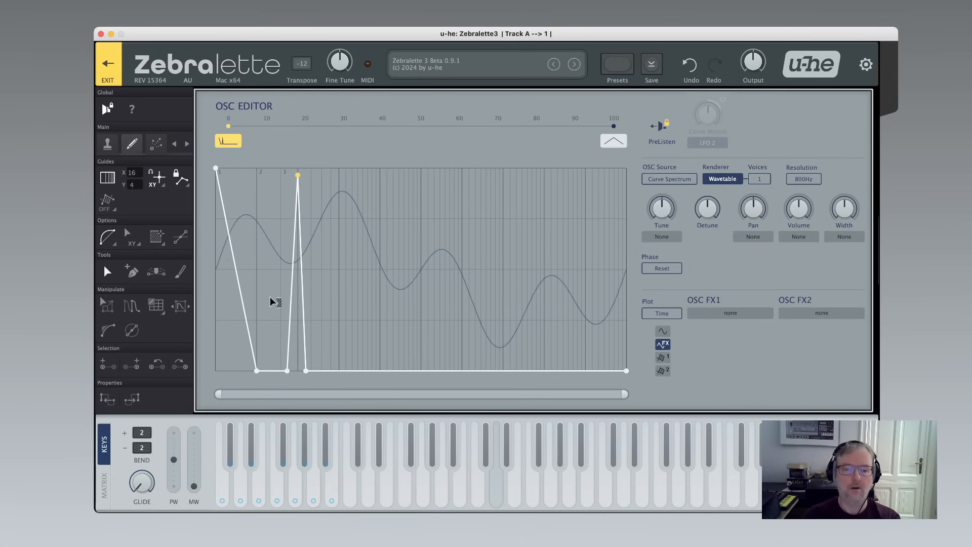
Select the spike and move it right to about the middle of the curve.
drag(272, 302, 357, 290)
drag(300, 174, 428, 234)
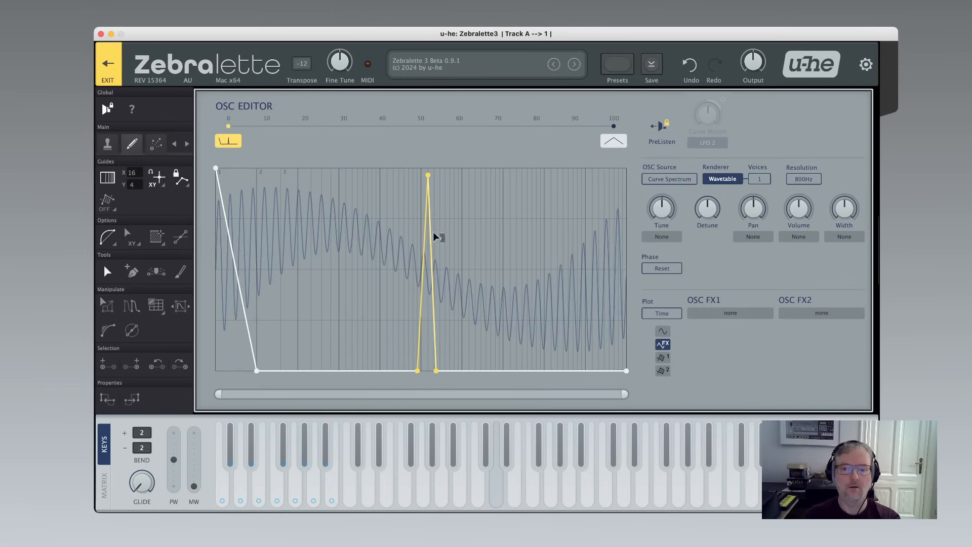
Nudge the spike's peak slightly to the right.
scroll(441, 199, up, 5)
scroll(384, 199, up, 3)
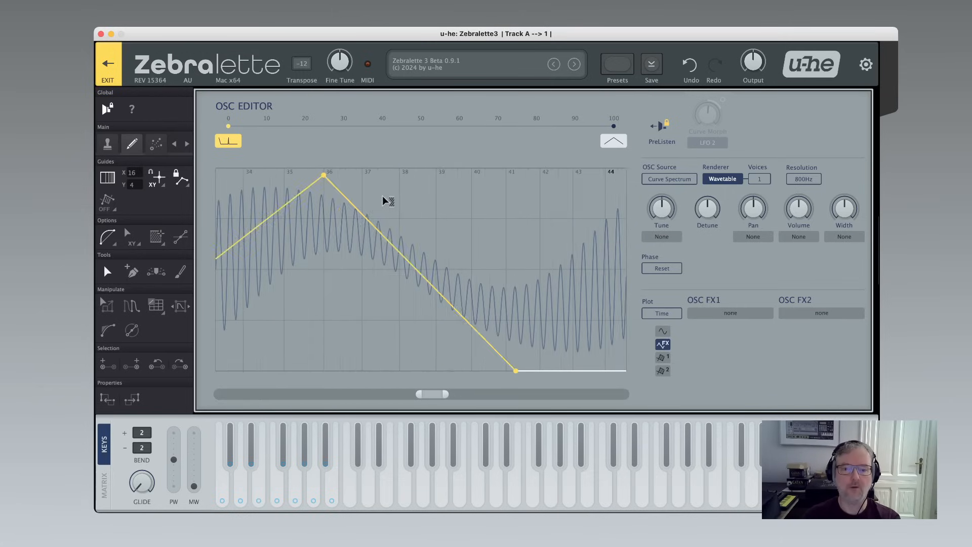
drag(323, 175, 361, 181)
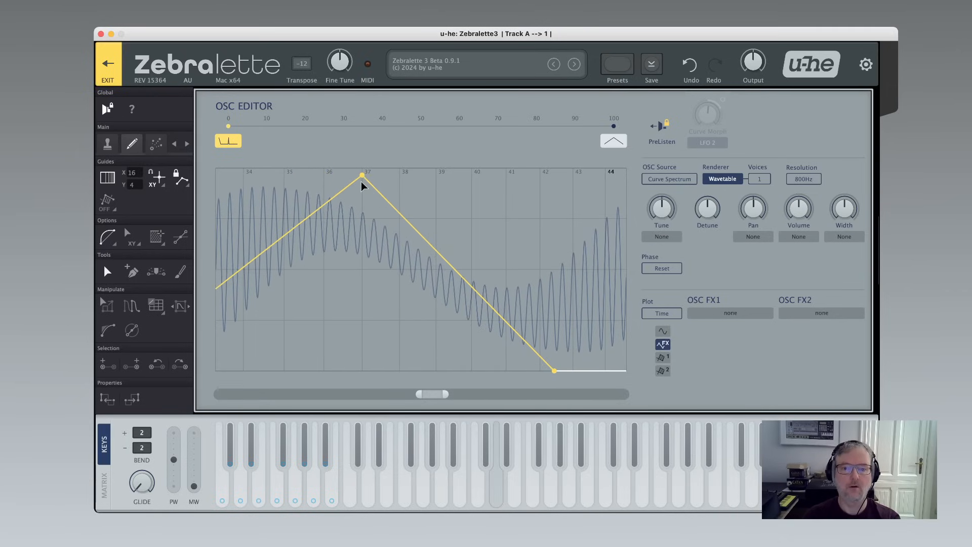
scroll(361, 218, down, 1)
scroll(362, 222, down, 4)
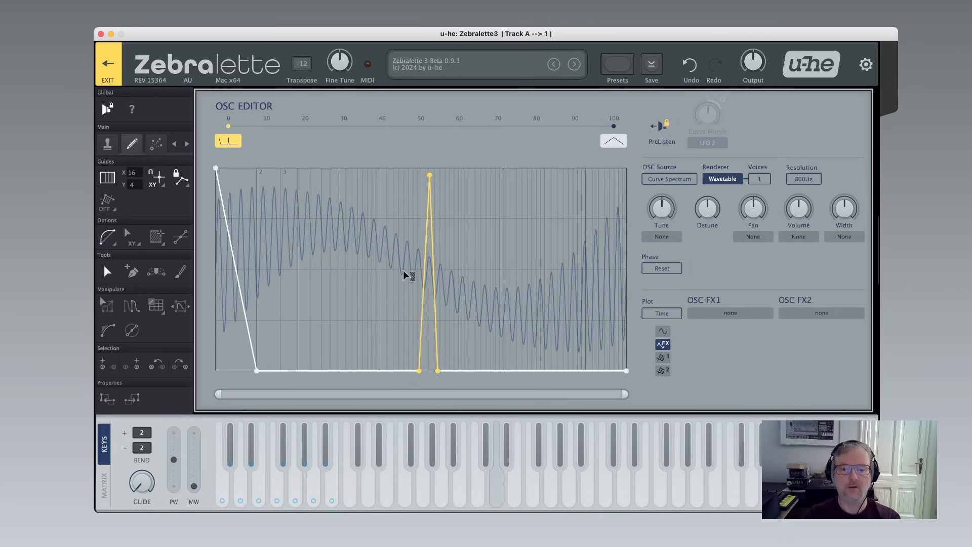
scroll(435, 281, up, 4)
scroll(433, 278, up, 3)
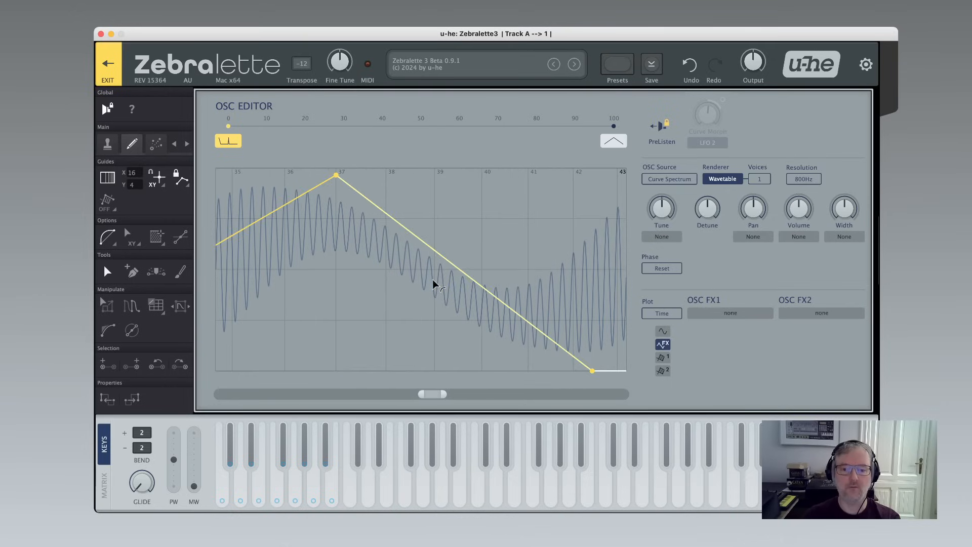
double_click(435, 393)
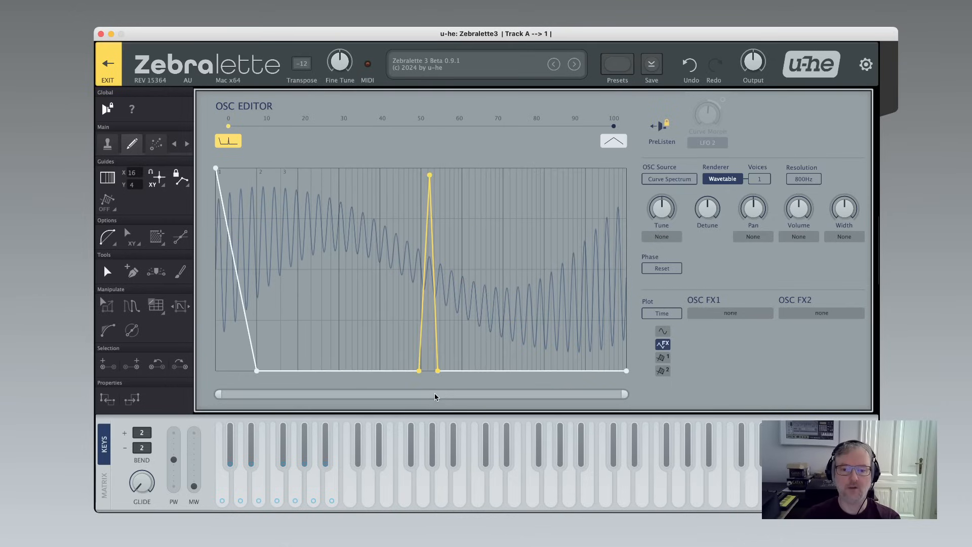
double_click(434, 393)
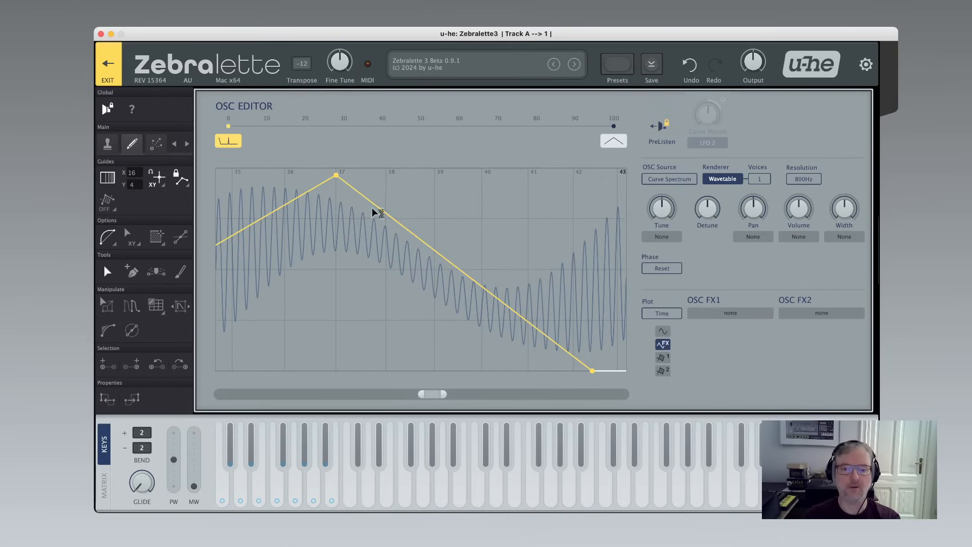
scroll(334, 175, down, 2)
scroll(336, 176, down, 3)
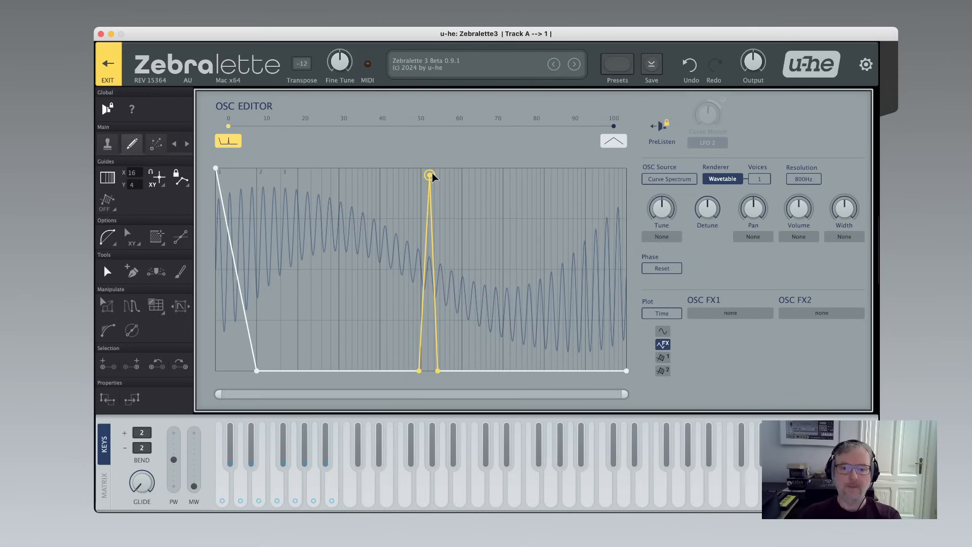
Move the spike back near the third harmonic line and drag its trailing base point up to the curve's middle.
drag(430, 174, 300, 173)
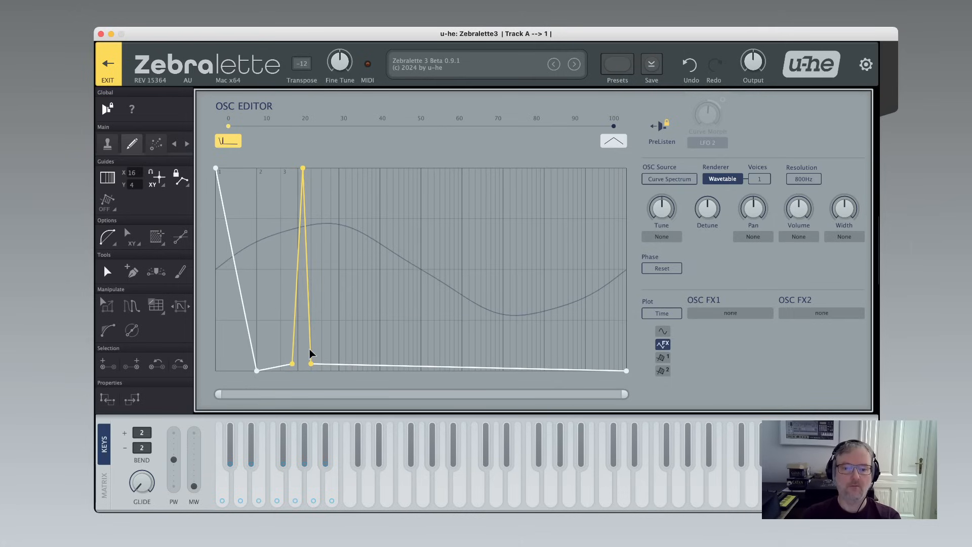
drag(307, 369, 437, 251)
Reshape the curve's start and add several points across its middle and end for a more complex shape.
click(320, 337)
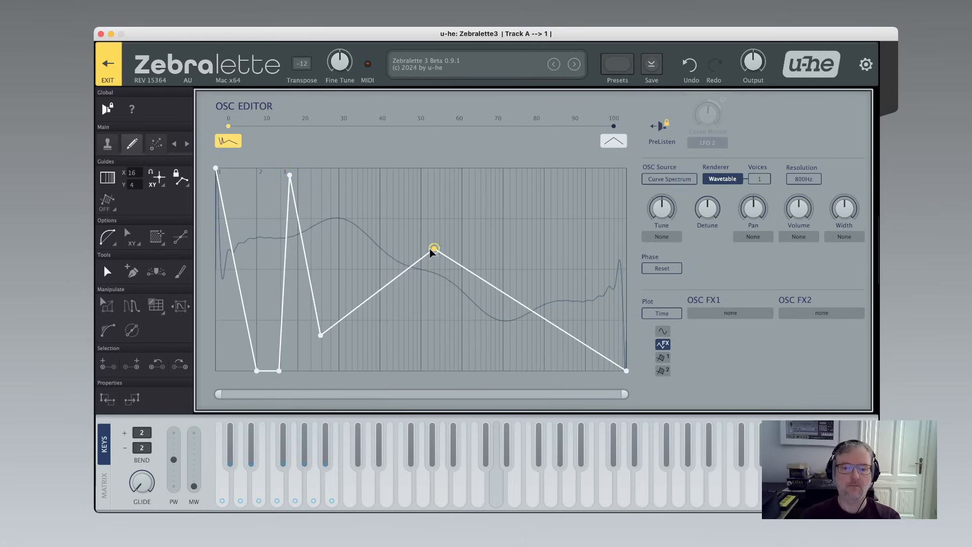
drag(280, 370, 258, 280)
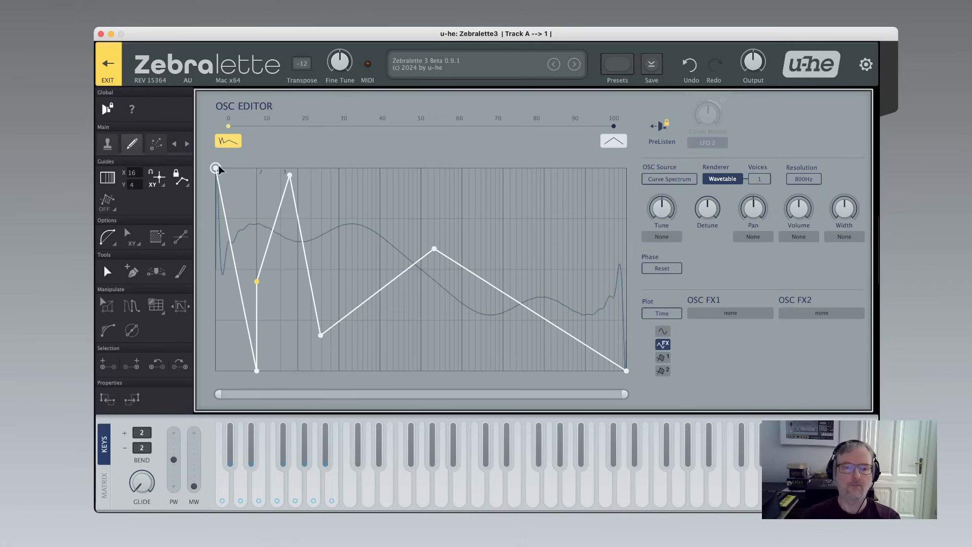
drag(216, 167, 281, 219)
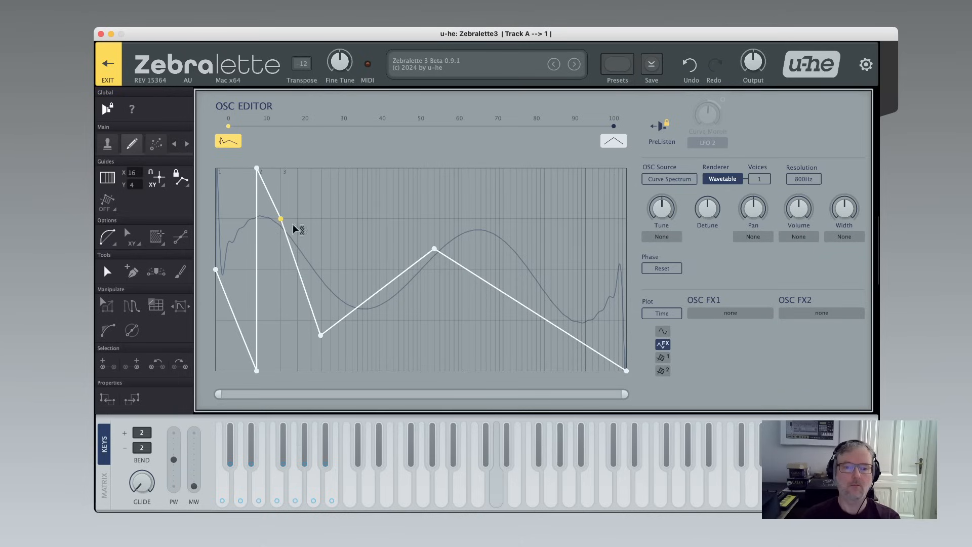
drag(321, 335, 298, 194)
click(336, 284)
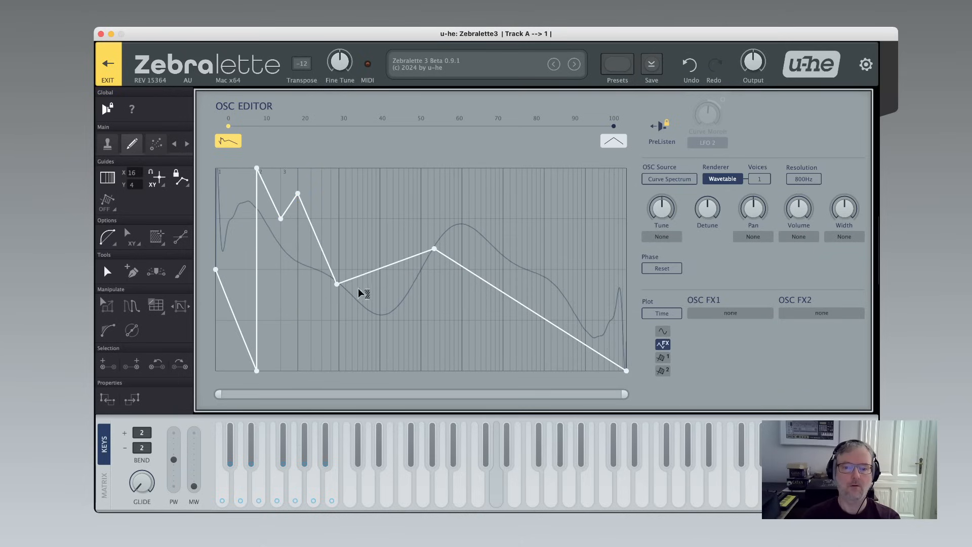
click(384, 234)
click(507, 327)
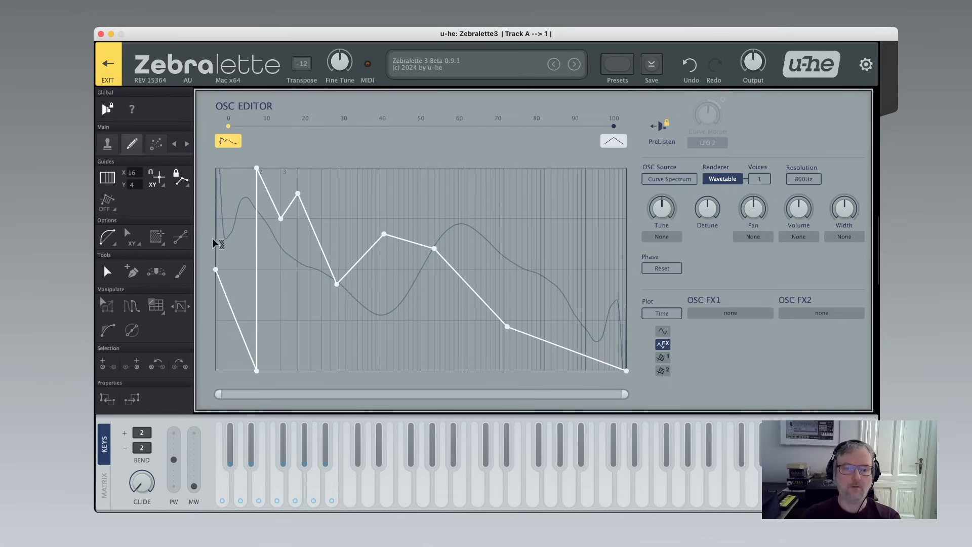
Select all curve points and apply Beautify to smooth the curve.
drag(214, 241, 630, 251)
right_click(418, 210)
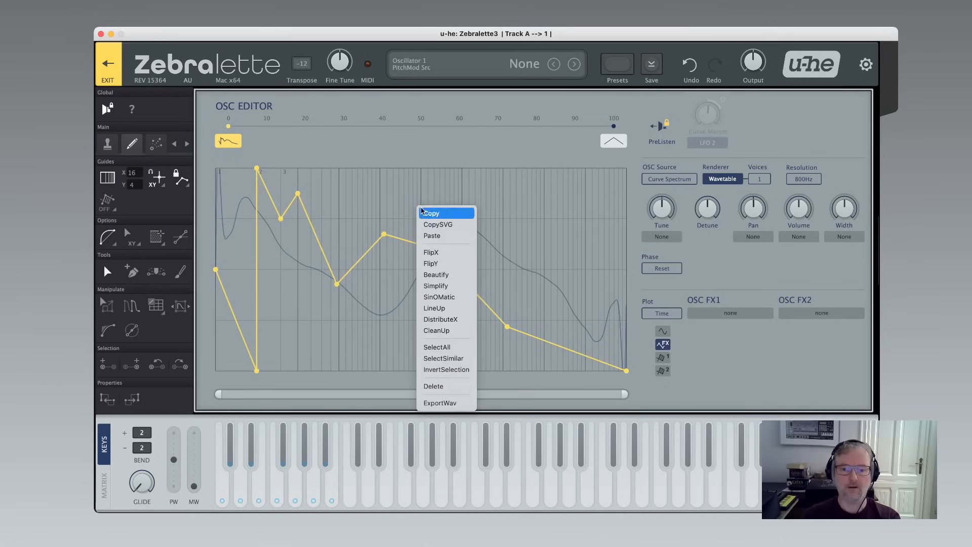
click(438, 276)
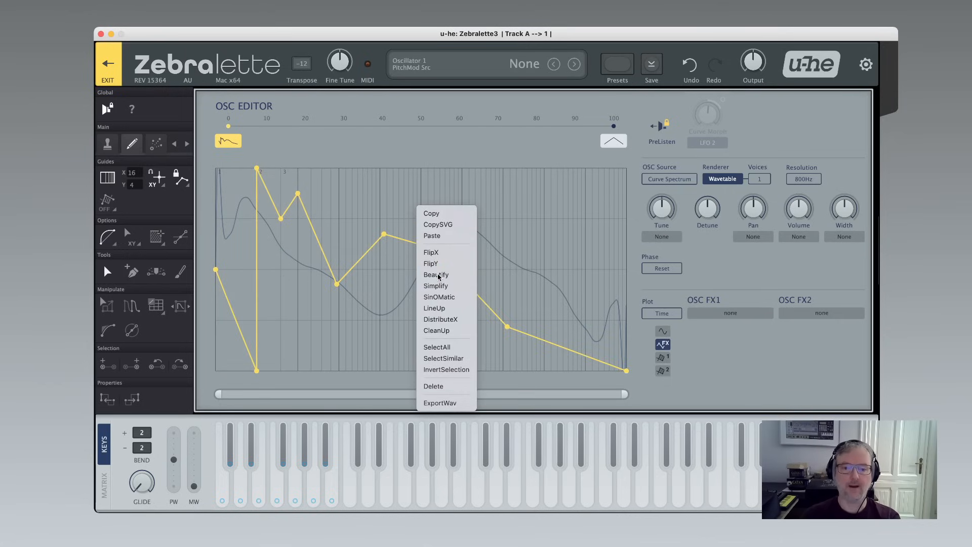
Flip the curve horizontally with FlipX and flip it back again.
right_click(410, 196)
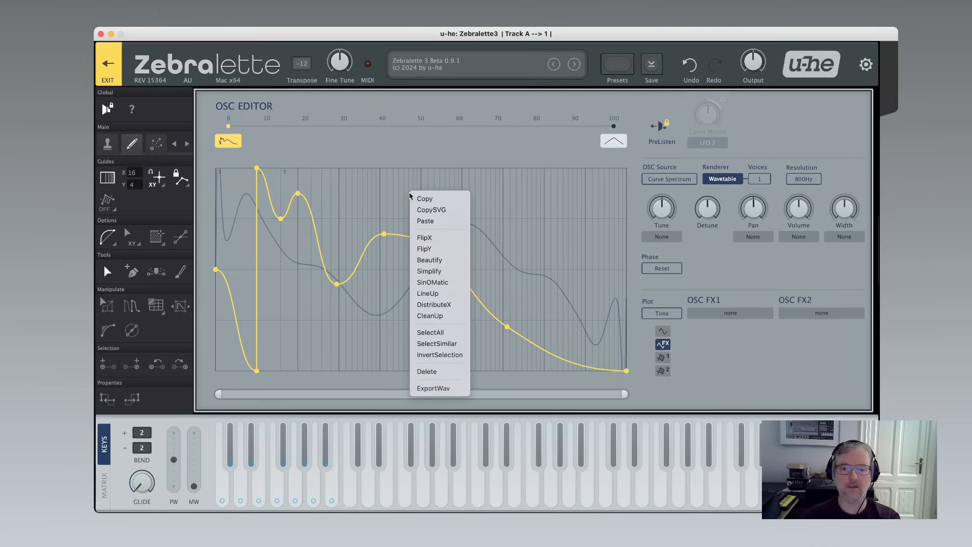
click(440, 239)
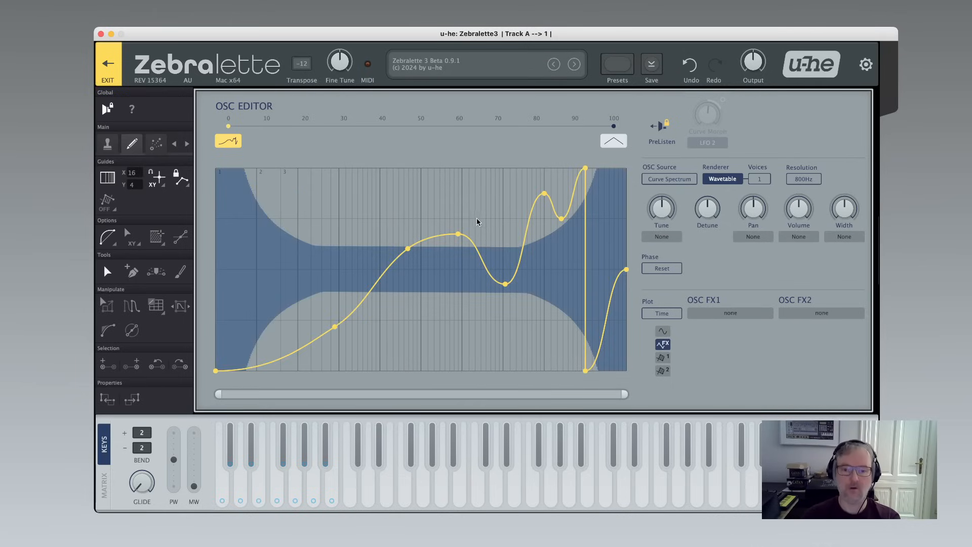
mouse_move(752, 63)
mouse_down()
mouse_move(749, 106)
mouse_move(746, 66)
mouse_up()
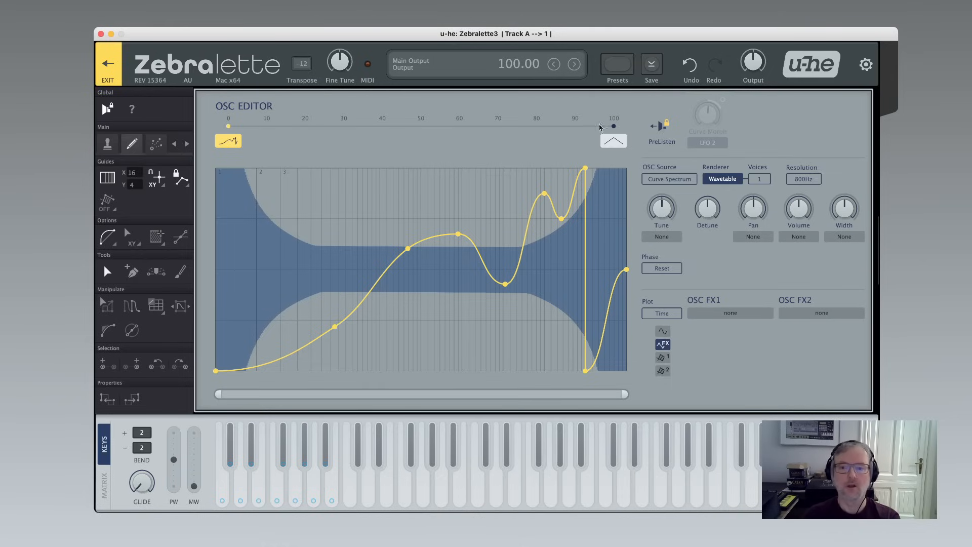
right_click(360, 188)
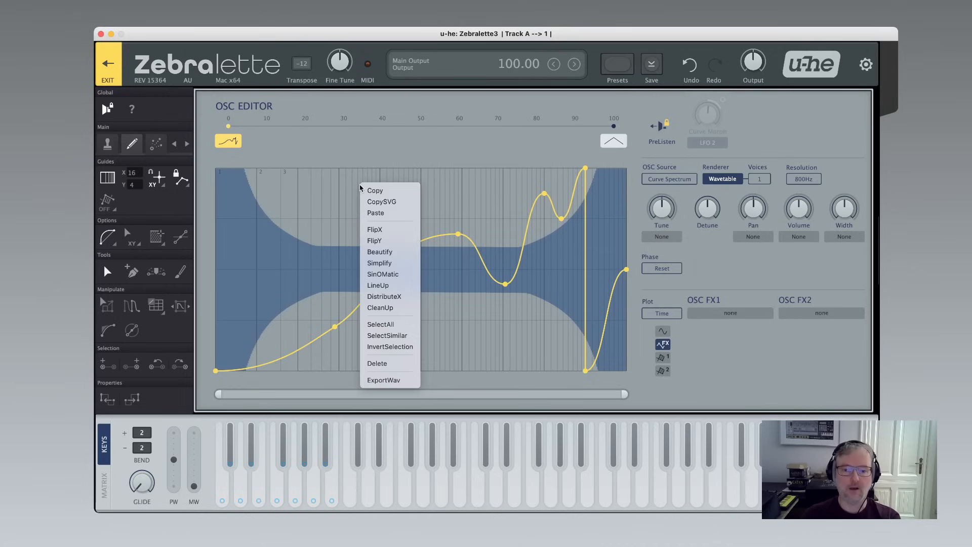
click(384, 241)
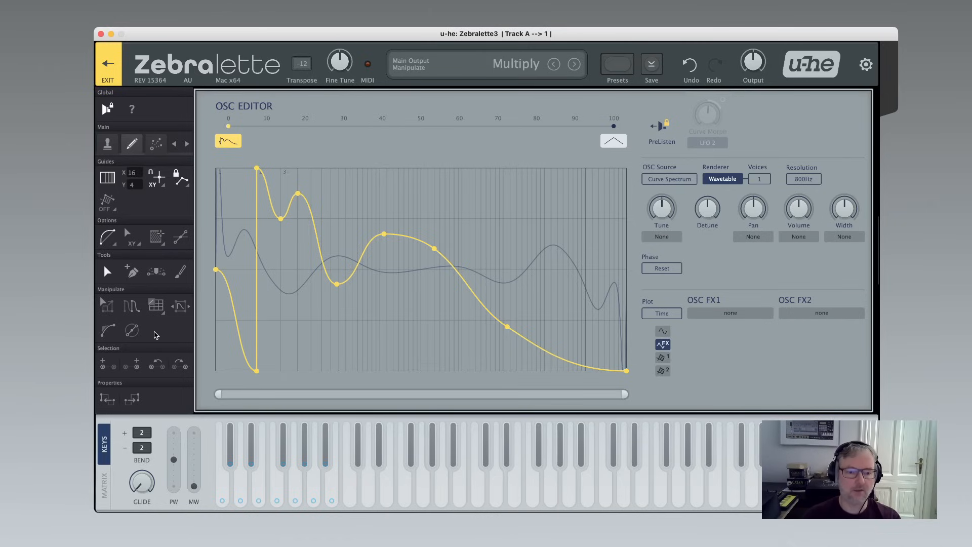
Rotate the curve horizontally with the rotate manipulator, shifting it about a quarter to the right.
click(180, 306)
drag(336, 281, 445, 276)
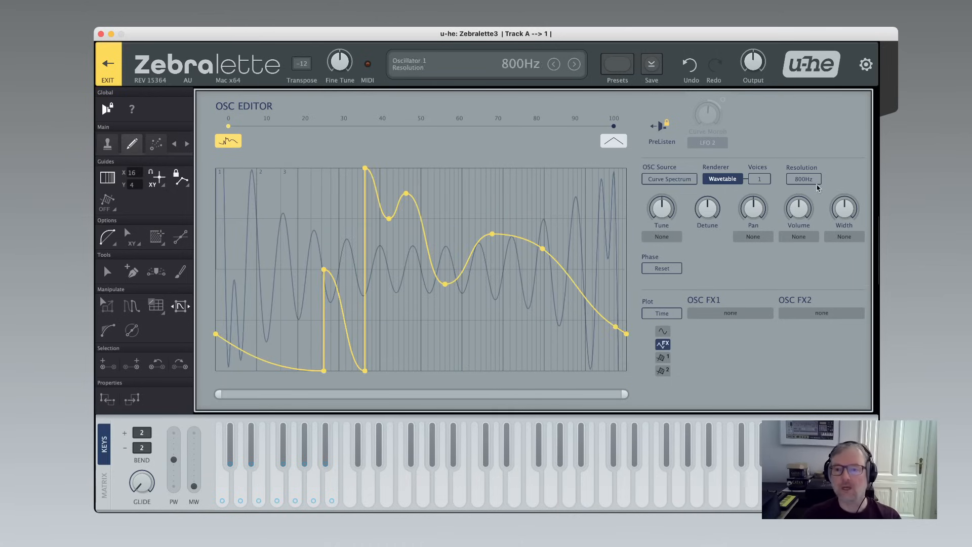
Switch the oscillator source to Curve Geometry and nudge the curve slightly left.
click(673, 183)
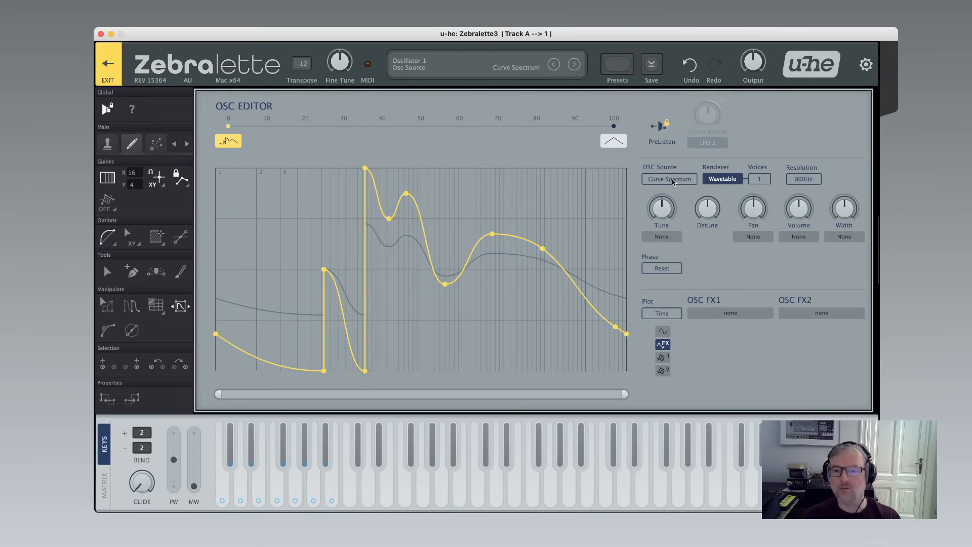
mouse_move(444, 284)
mouse_down()
mouse_move(418, 292)
mouse_move(644, 287)
mouse_move(437, 287)
mouse_up()
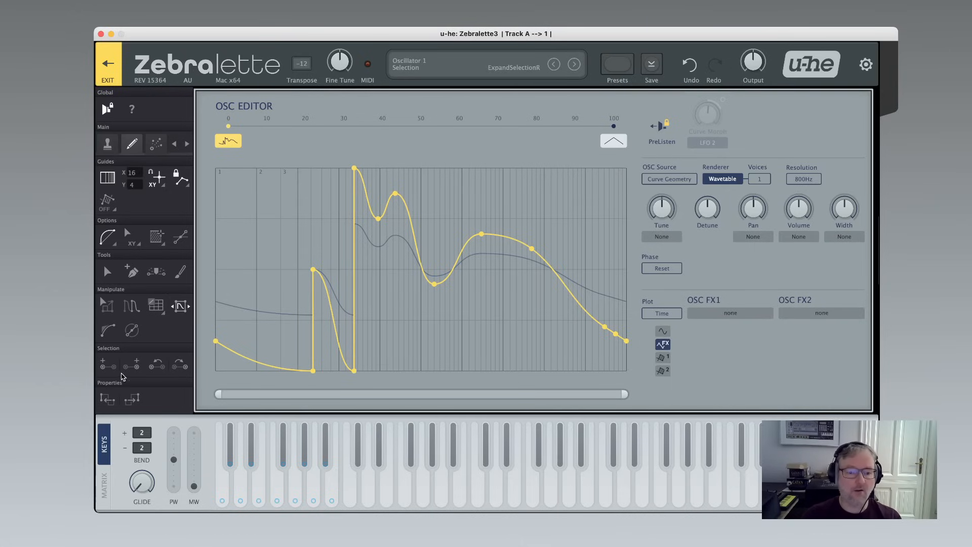
Box-select the points between the two vertical rises and shift them slightly left.
click(290, 303)
drag(280, 293, 336, 291)
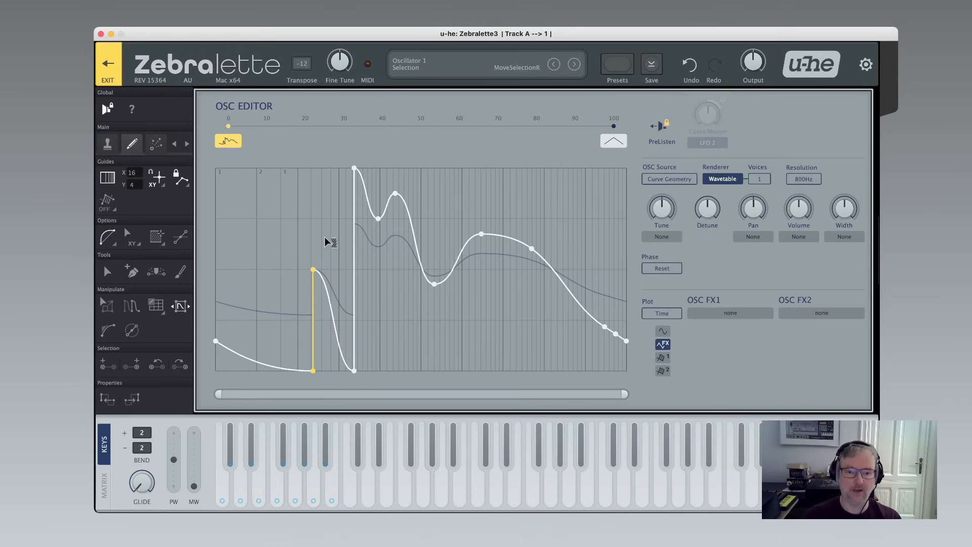
key(super+a)
mouse_move(354, 370)
mouse_down()
mouse_move(405, 369)
mouse_move(352, 370)
mouse_up()
click(383, 351)
drag(290, 271, 360, 276)
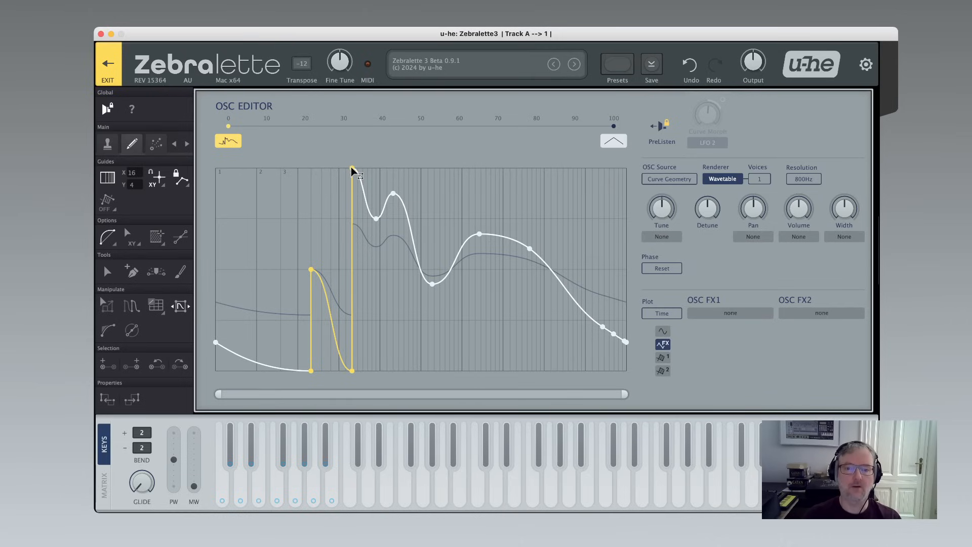
mouse_move(352, 169)
mouse_down()
mouse_move(308, 171)
mouse_move(343, 171)
mouse_up()
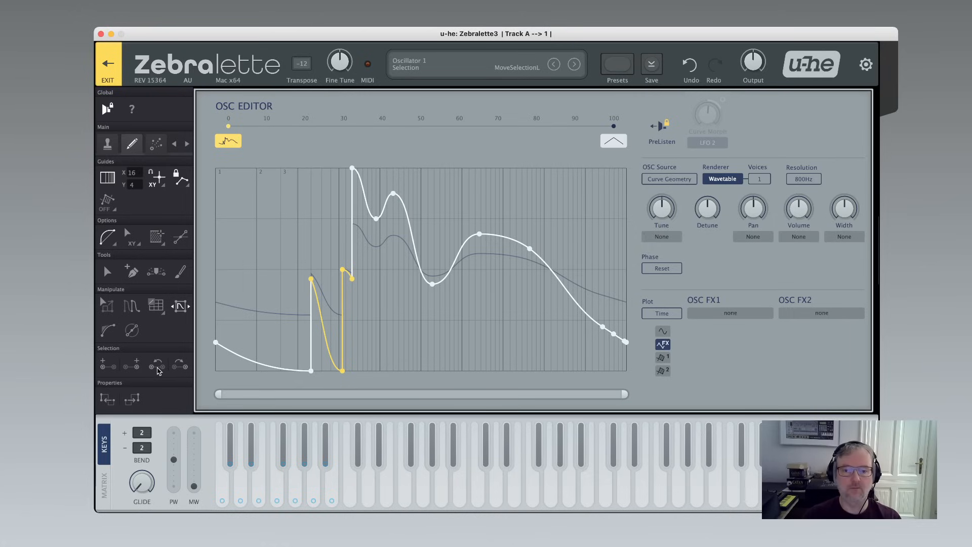
click(287, 214)
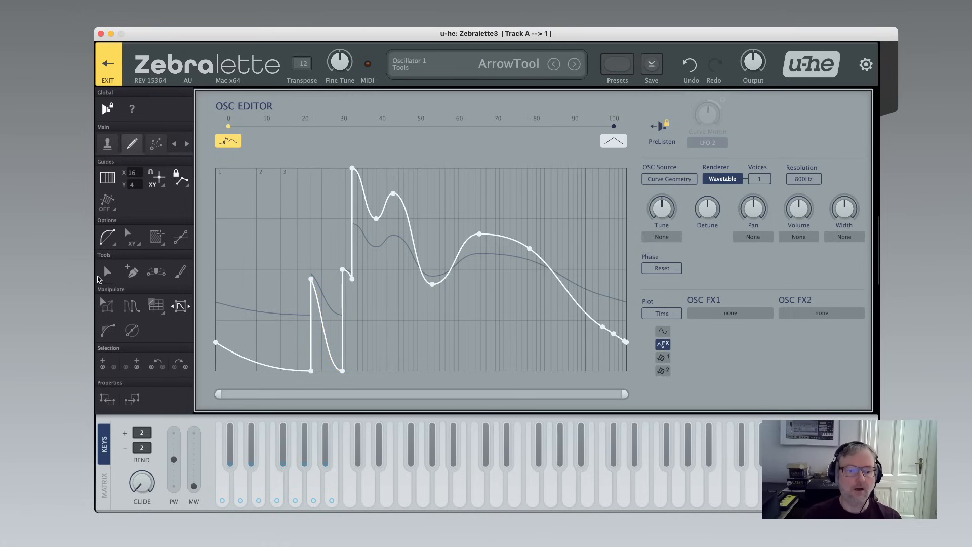
Switch to the Arrow tool and select and deselect the point at the foot of the first rise.
click(108, 273)
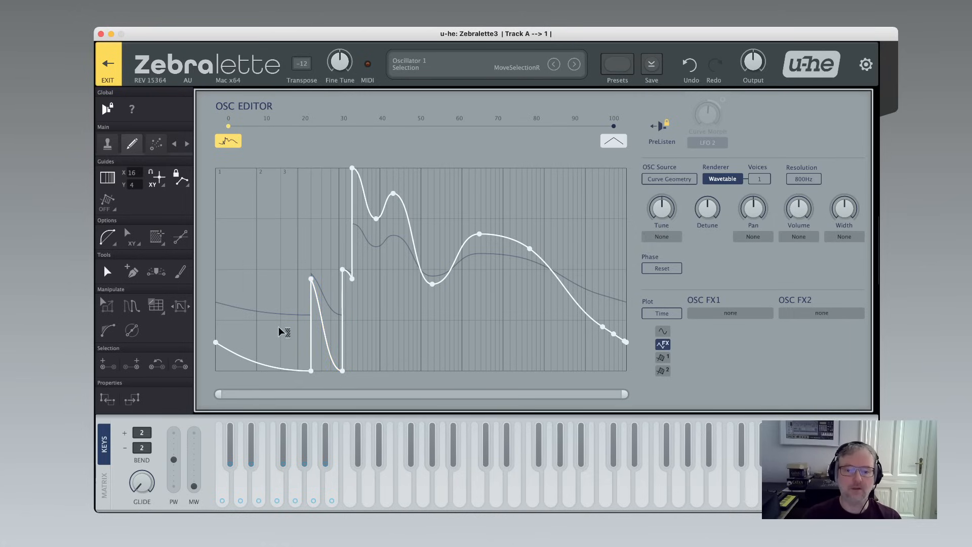
drag(281, 332, 330, 329)
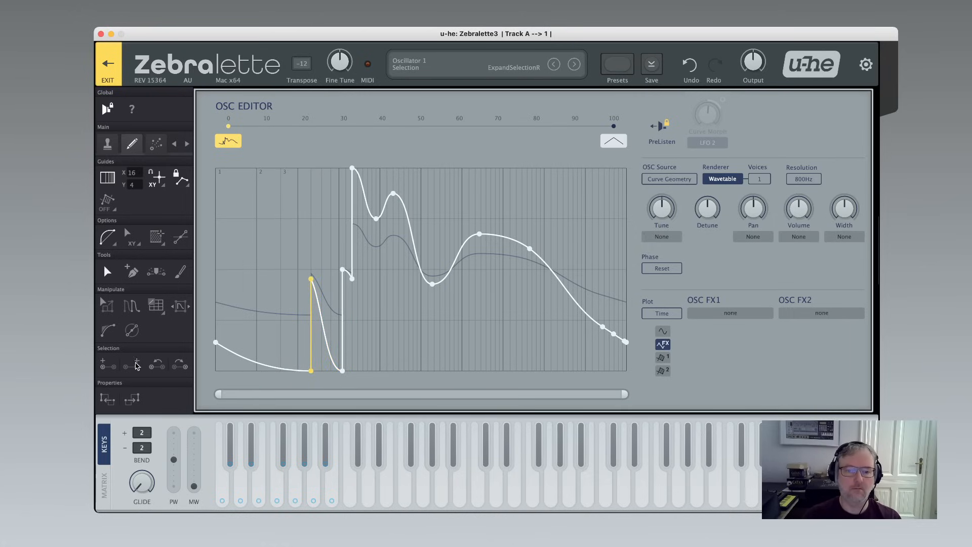
click(292, 309)
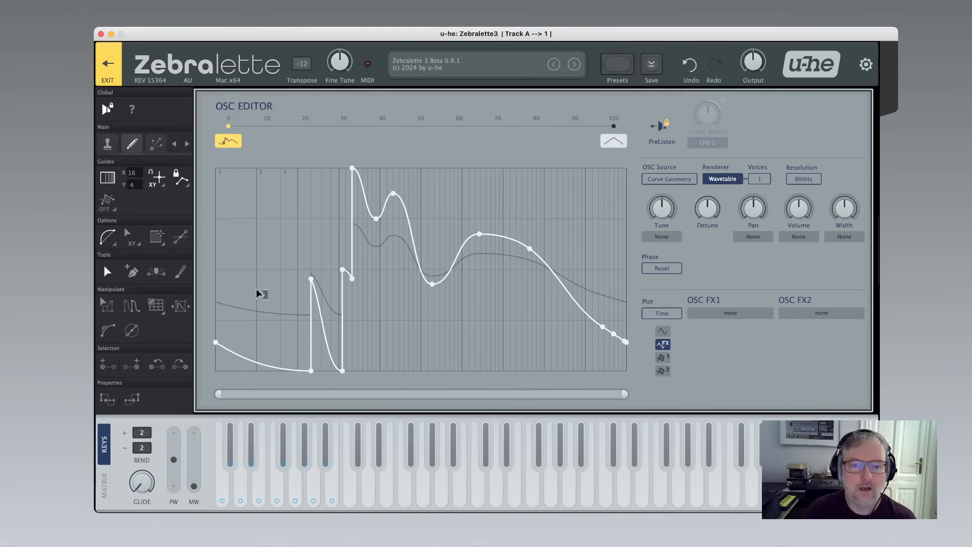
Add an empty morph curve at about position 33 and place two new points forming a dip and a peak.
right_click(356, 127)
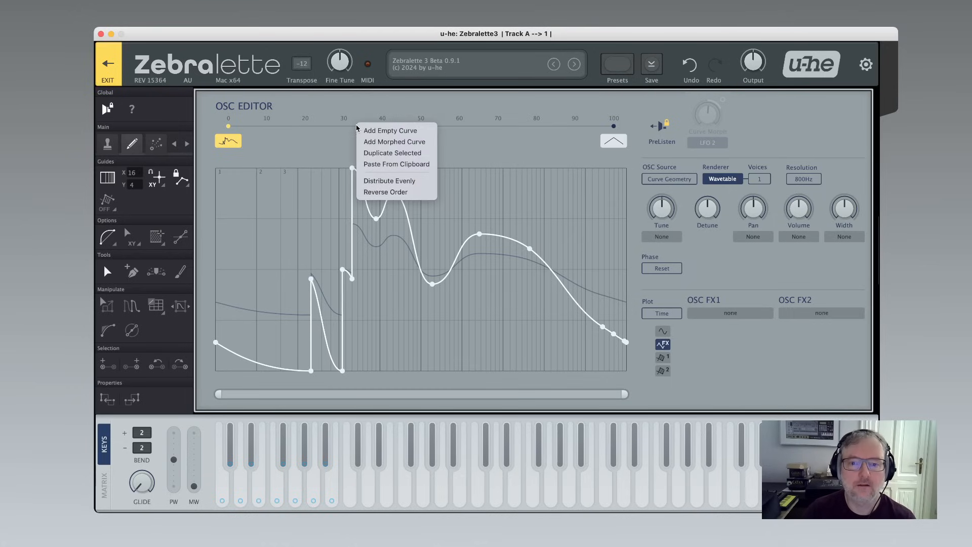
click(357, 131)
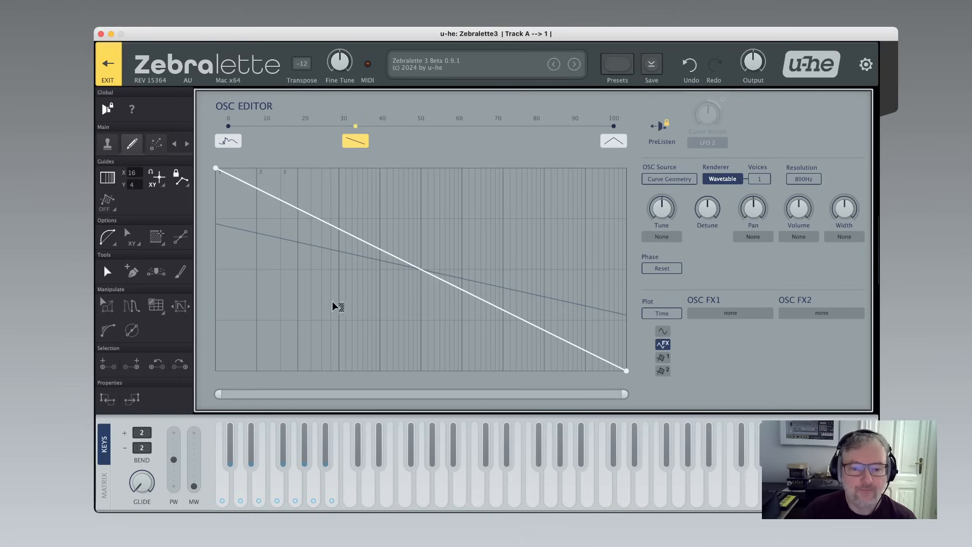
click(318, 302)
click(414, 228)
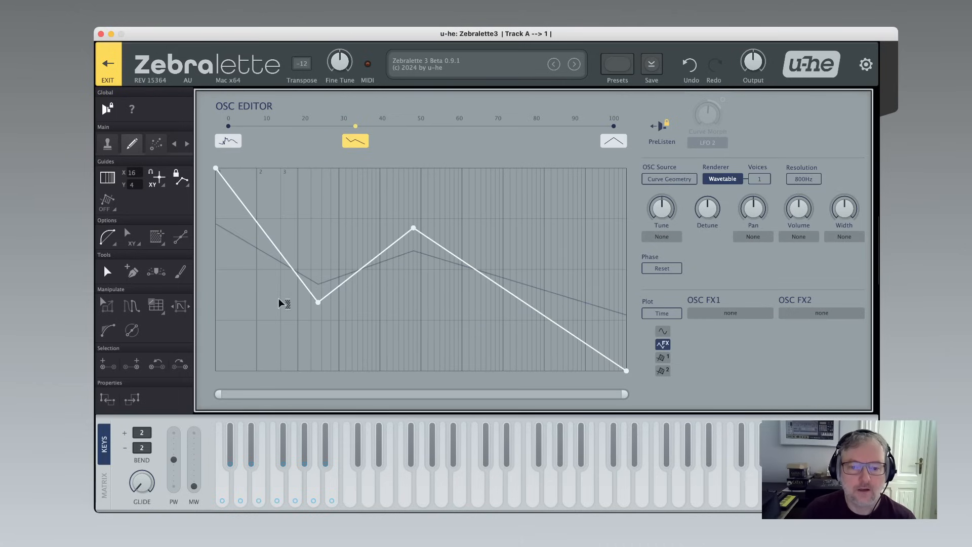
Select the dip and peak points and drag their curve handles to smooth the segments around them.
drag(270, 279, 460, 273)
drag(351, 282, 368, 326)
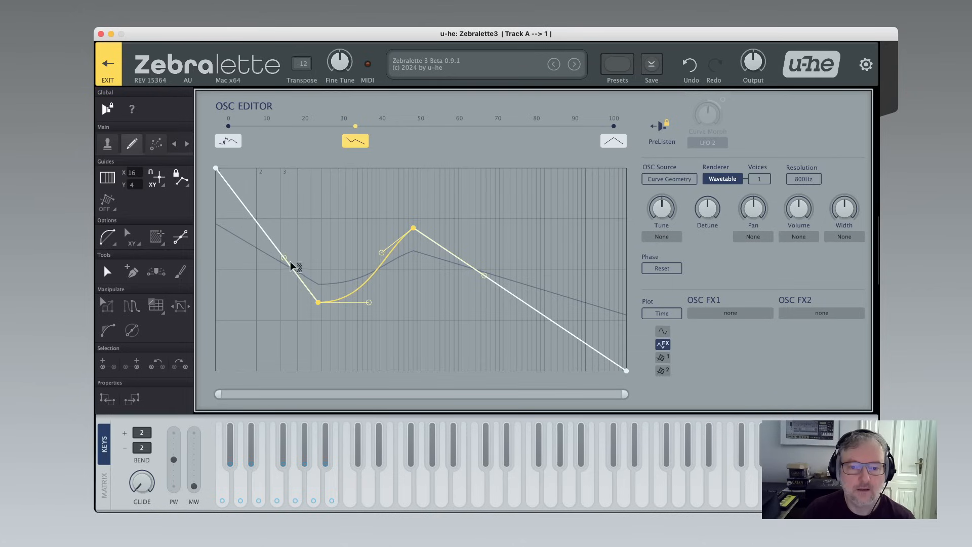
drag(284, 257, 274, 292)
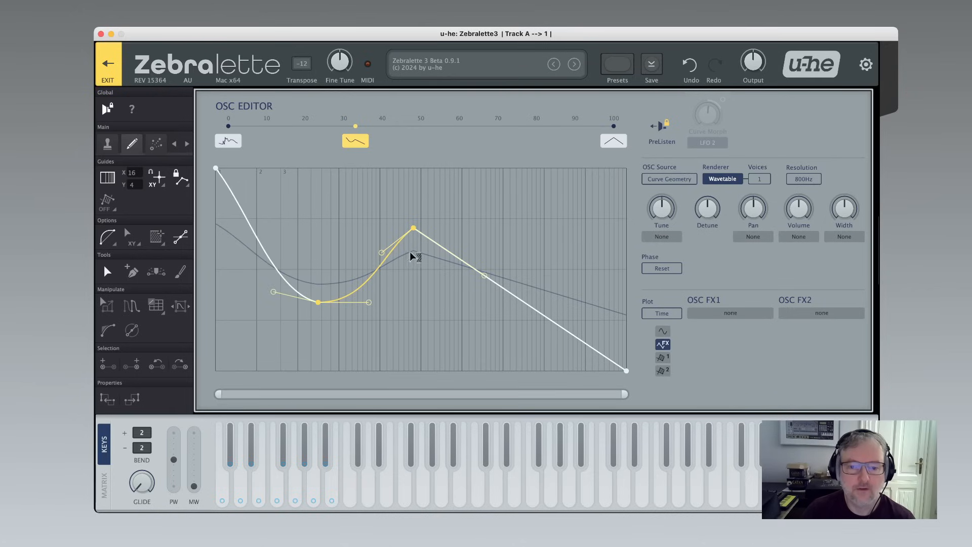
drag(381, 252, 375, 228)
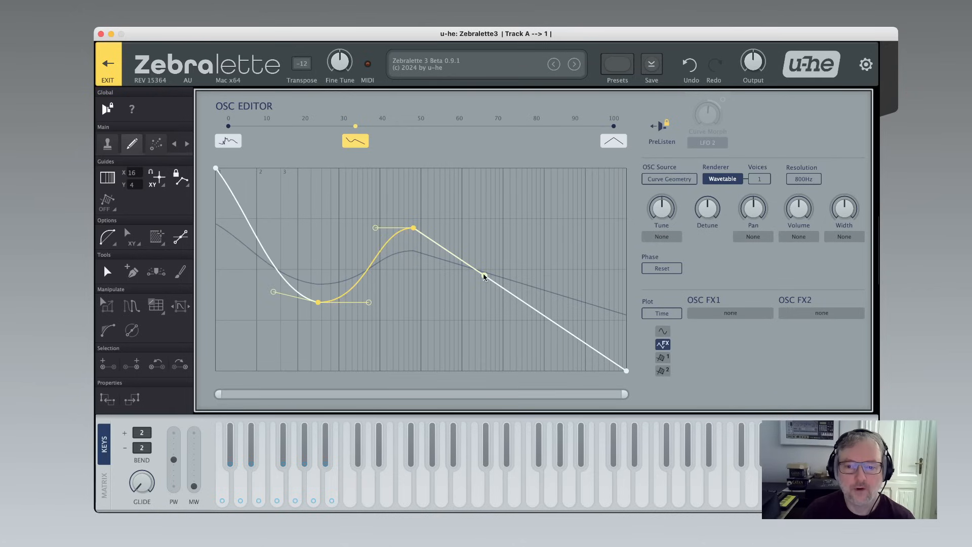
drag(484, 276, 453, 204)
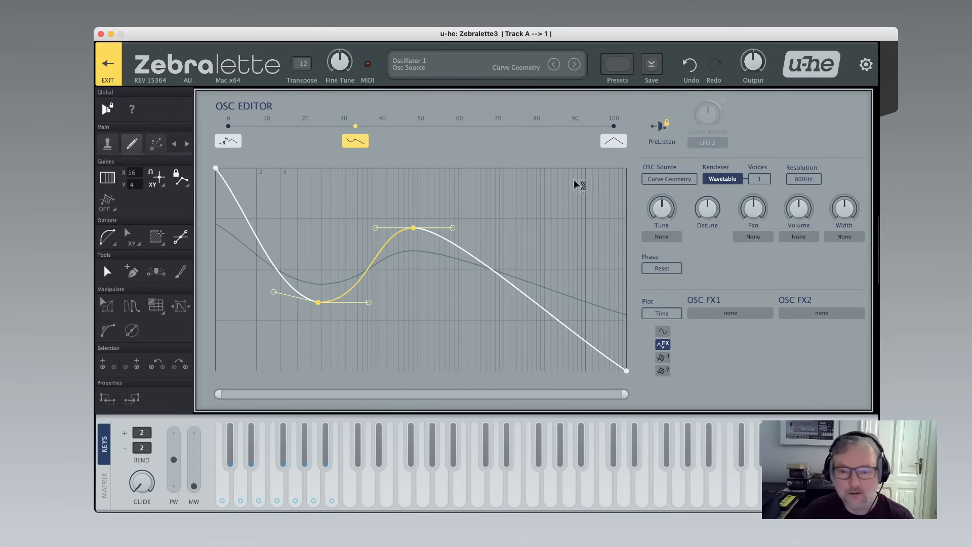
Turn on the harmonic grid guides and move the peak point up and right, then adjust the dip's handle.
click(109, 180)
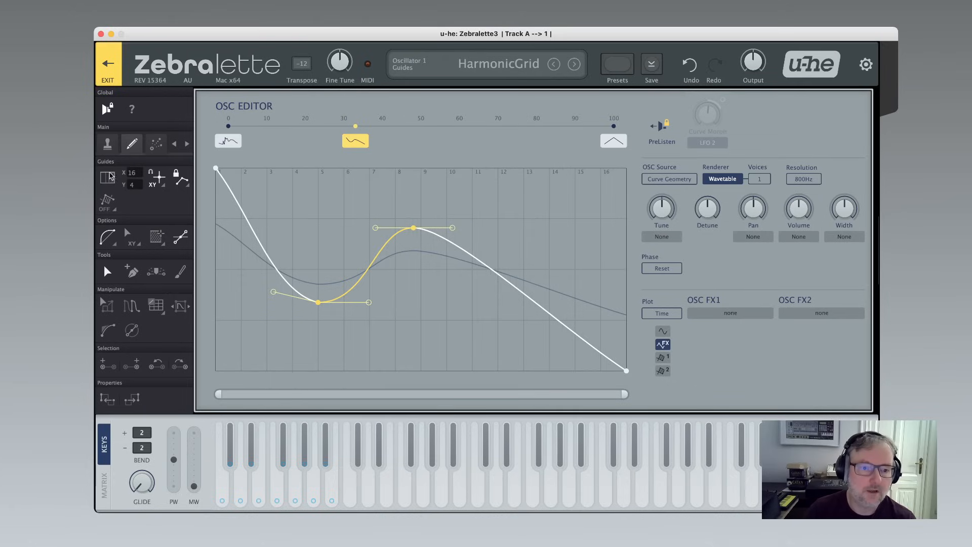
mouse_move(412, 229)
mouse_down()
mouse_move(421, 203)
mouse_move(422, 219)
mouse_up()
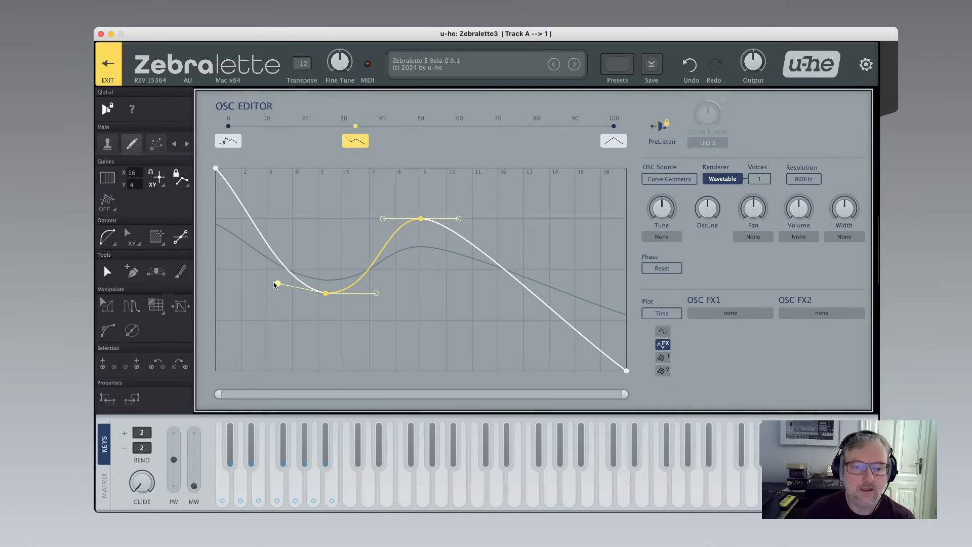
drag(273, 285, 275, 293)
click(318, 331)
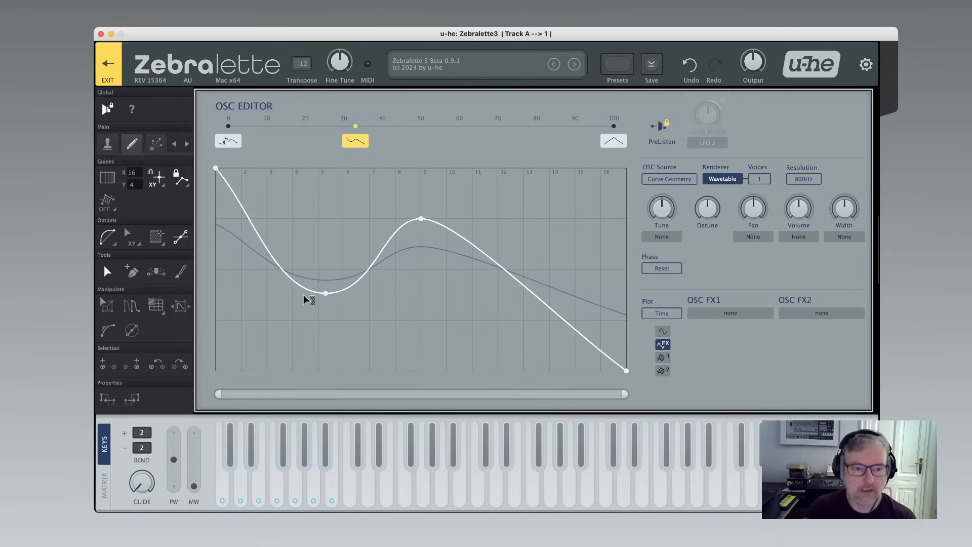
Set the curvature mode to Ssharp and warp the segment between the dip and the peak.
click(114, 243)
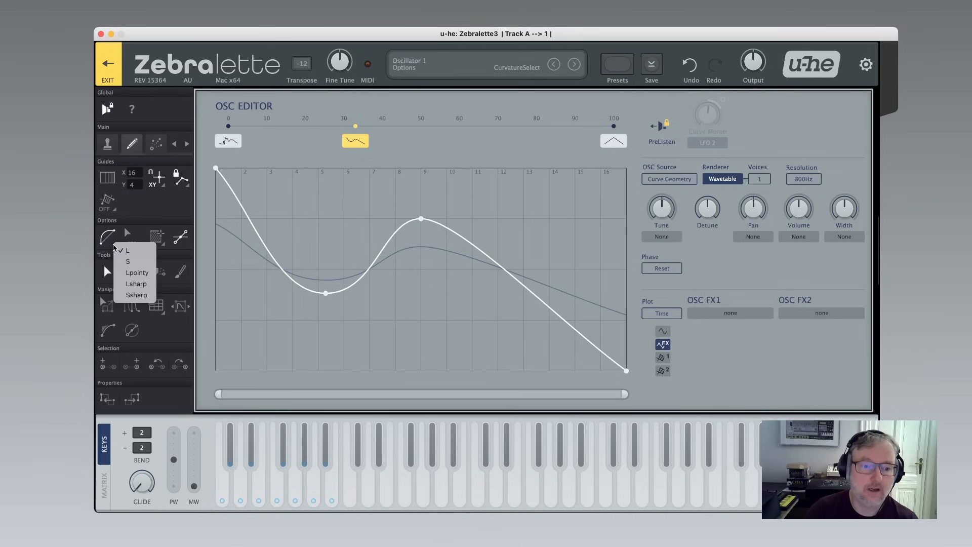
click(137, 294)
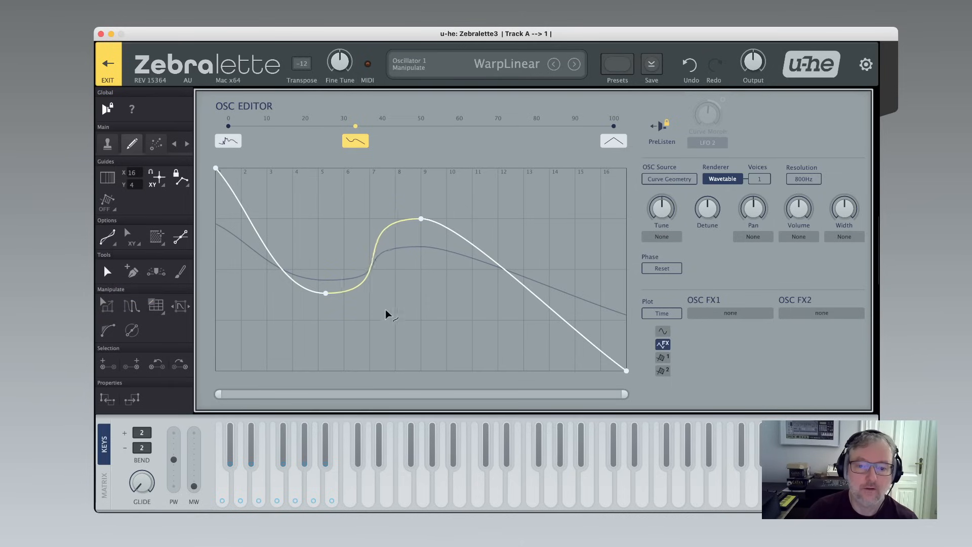
drag(372, 271, 377, 248)
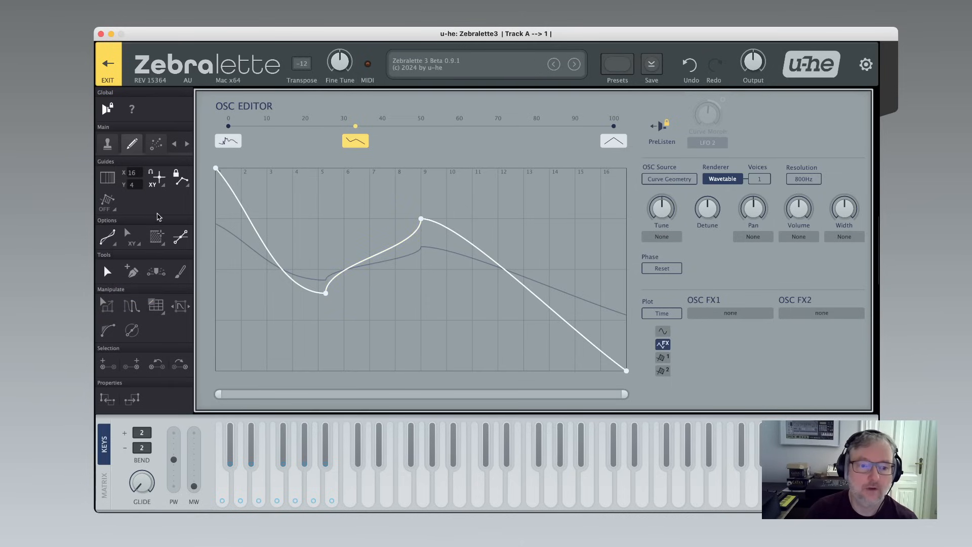
Set the curvature mode to L and warp the dip-to-peak segment back into a smooth bend.
click(127, 239)
click(125, 249)
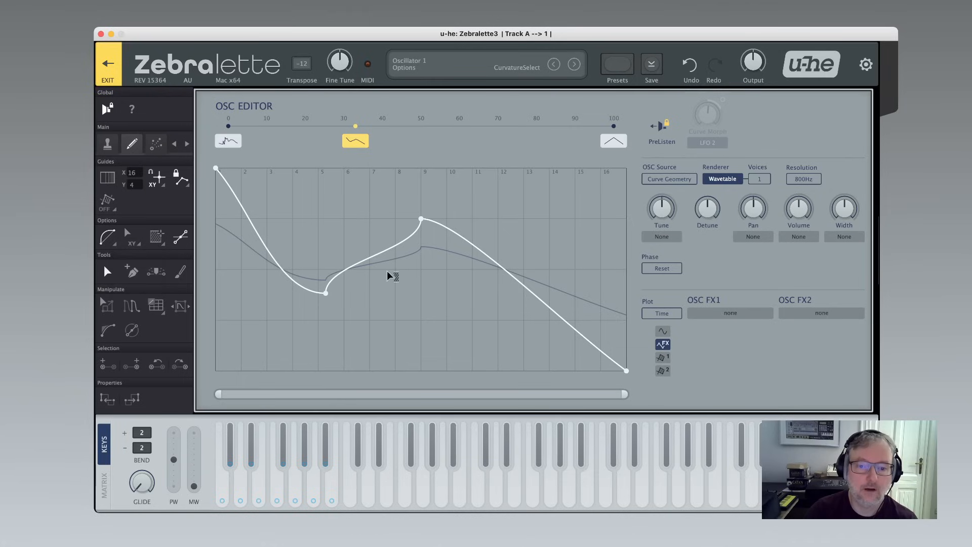
click(377, 258)
drag(432, 305, 395, 261)
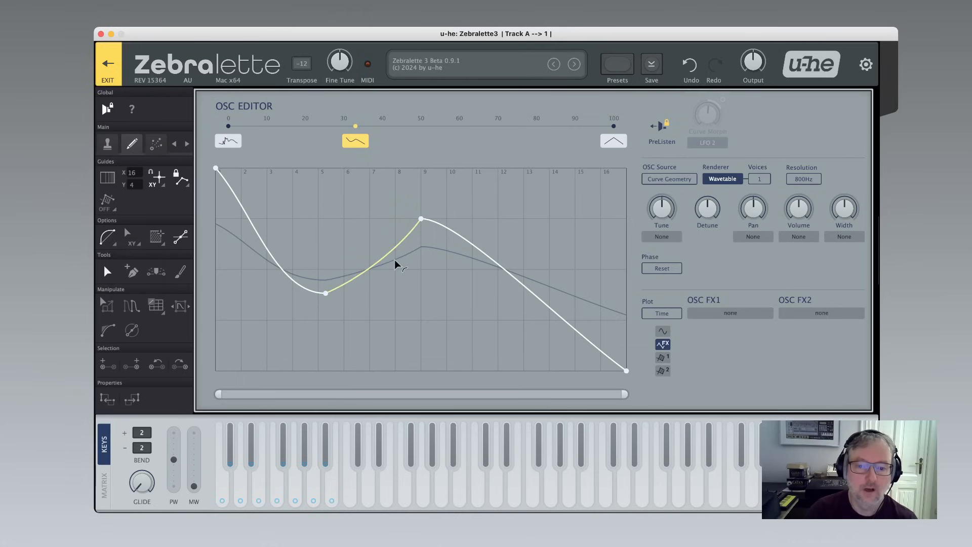
Set the curvature mode to Lsharp and warp the segment between the dip and the peak.
click(128, 238)
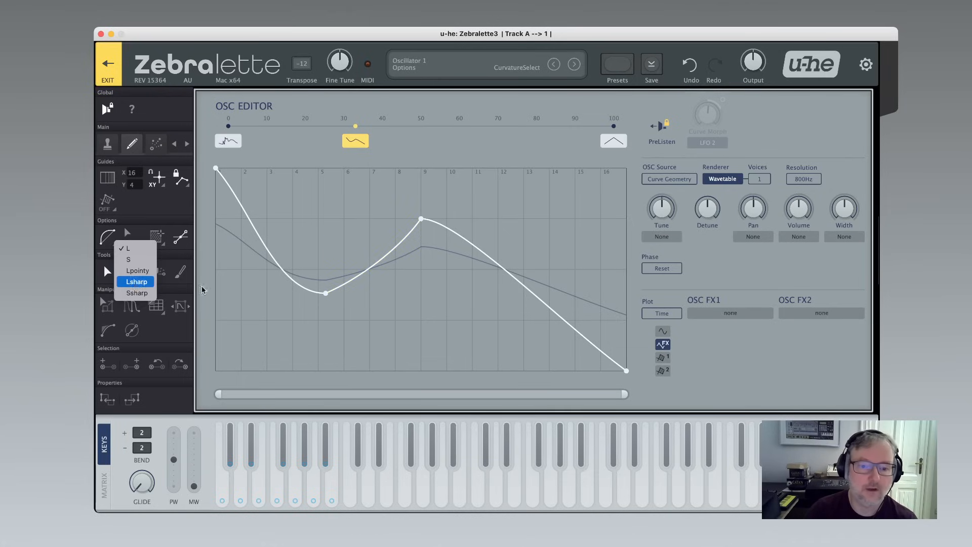
click(136, 282)
drag(376, 268, 439, 286)
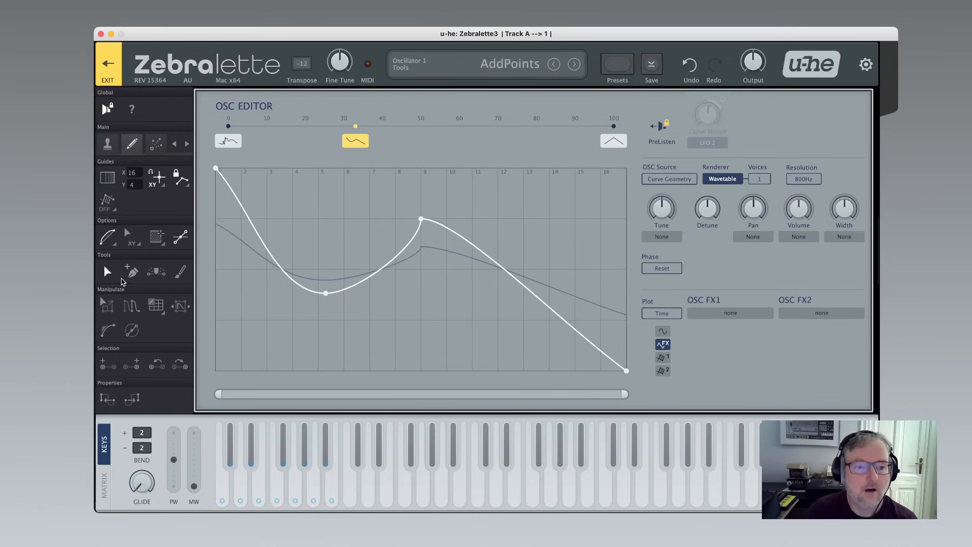
Enable Guide1 as an editable guide curve over the oscillator curve.
click(113, 245)
click(132, 248)
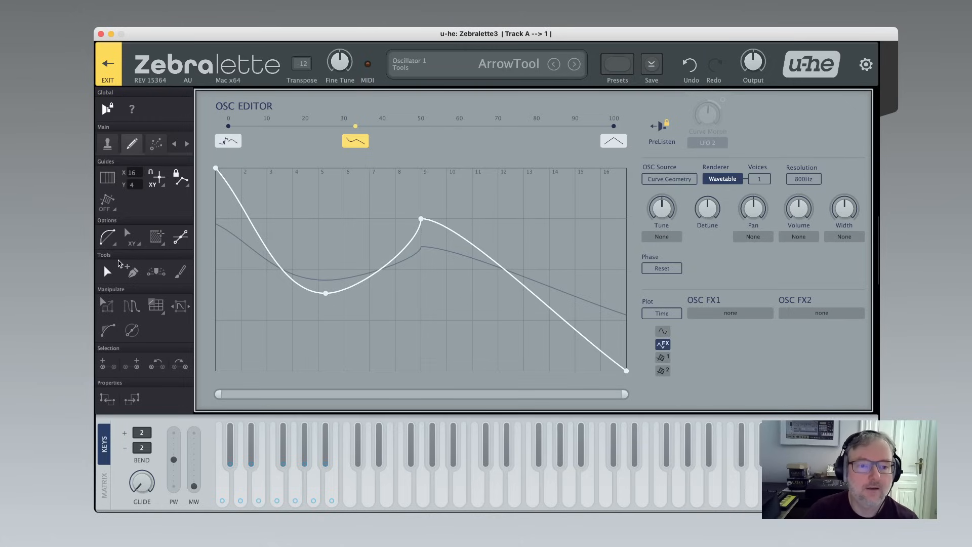
click(115, 211)
click(130, 225)
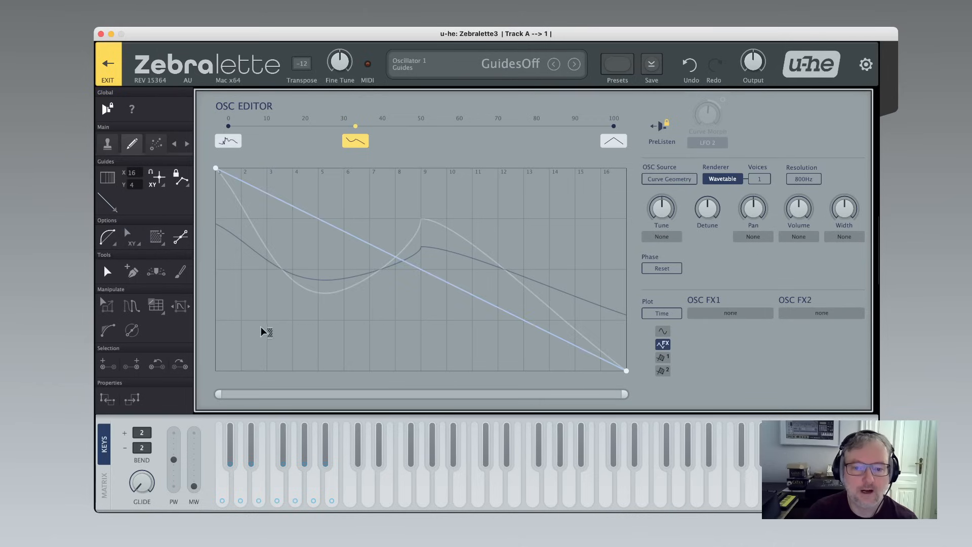
Add four points to the guide curve to form a zigzag shape.
click(273, 314)
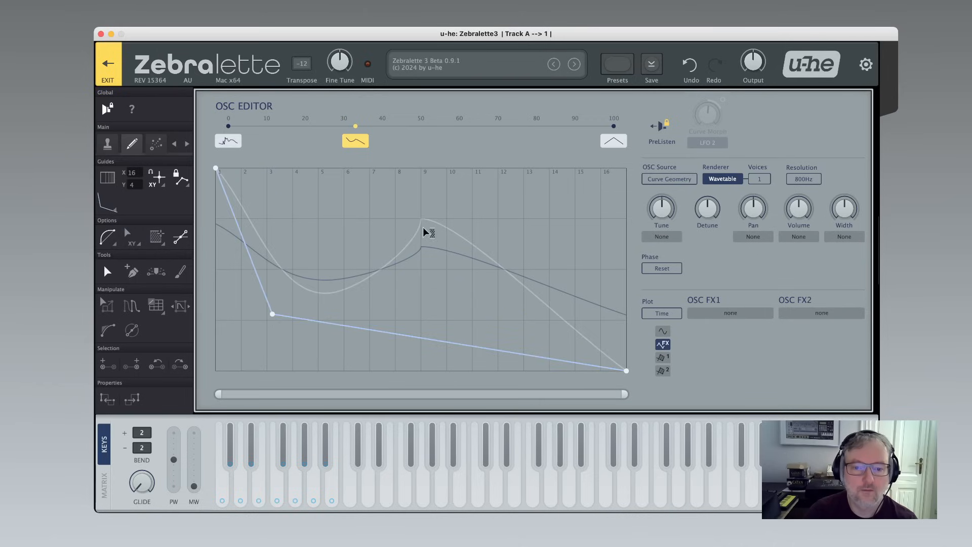
click(376, 212)
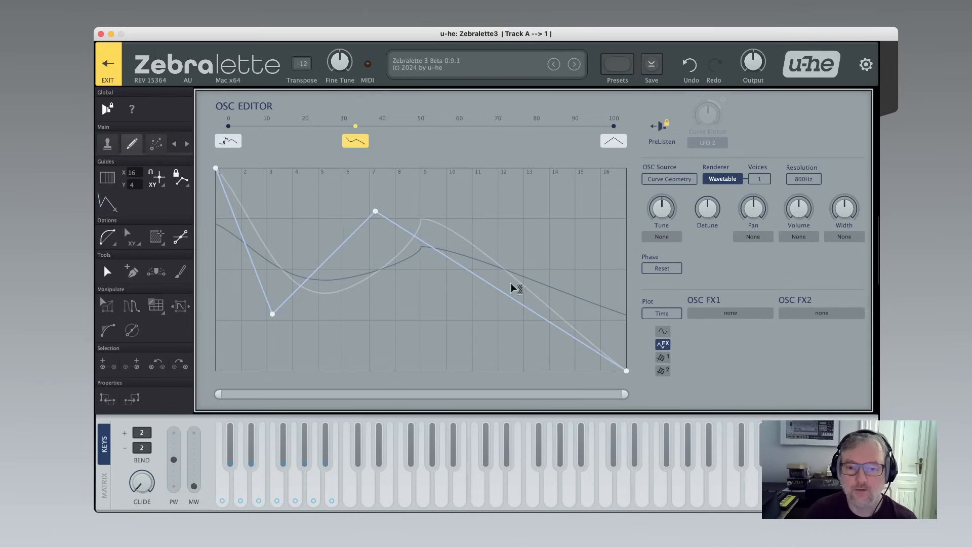
click(536, 236)
click(449, 290)
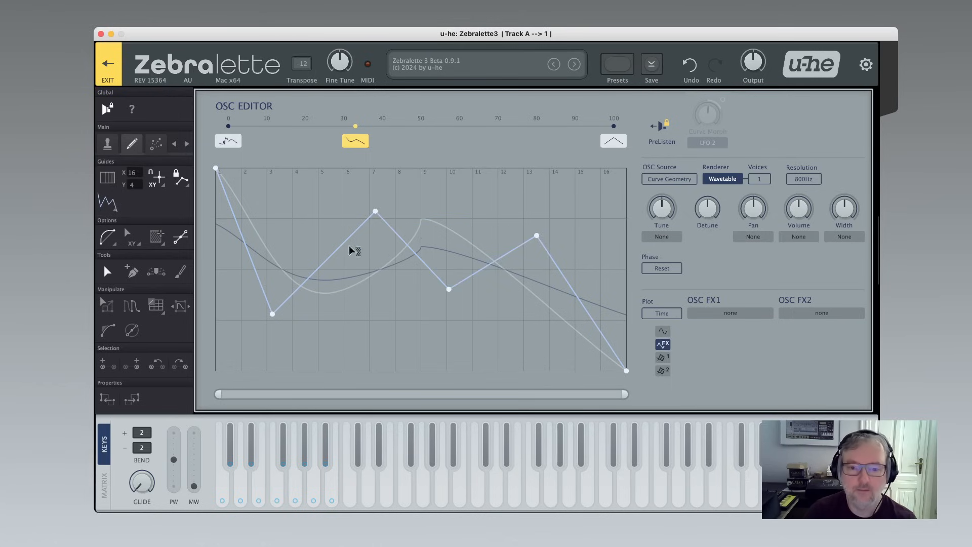
Bend three of the guide curve's segments into curved shapes.
drag(319, 271, 286, 239)
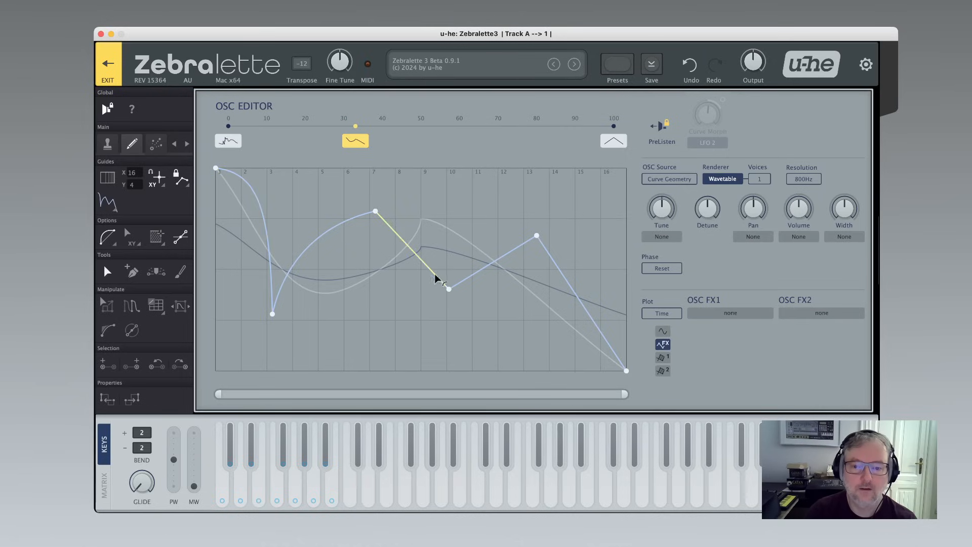
drag(501, 252, 488, 228)
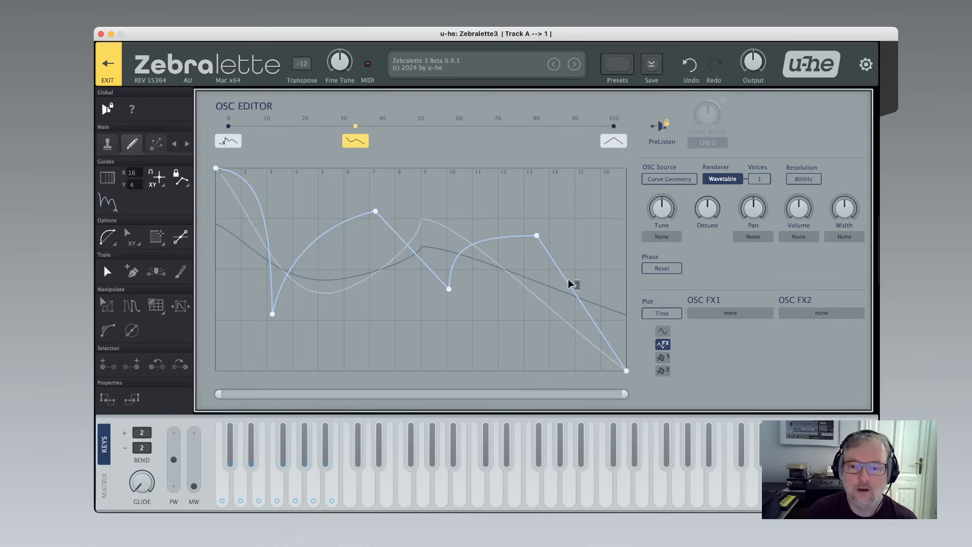
drag(566, 282, 540, 330)
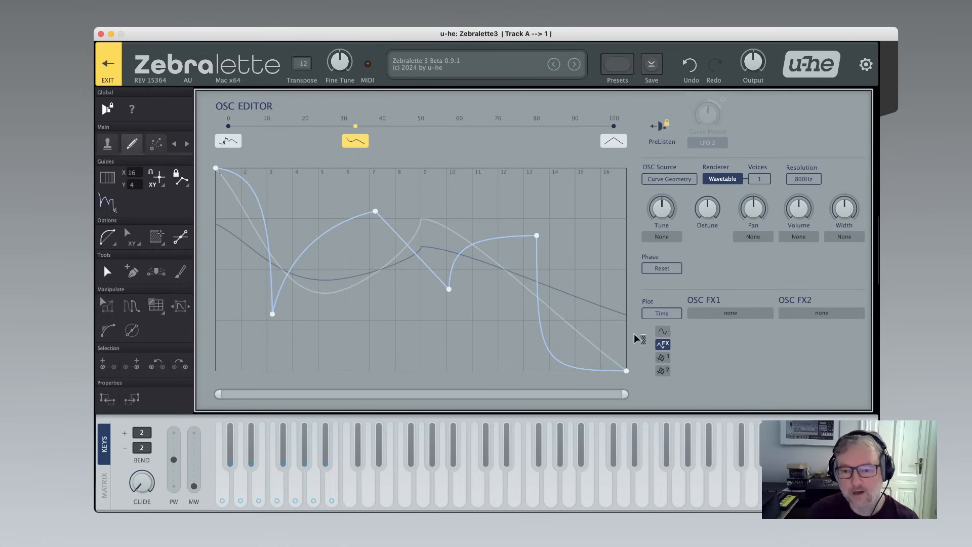
Apply CutAbove to cut the oscillator curve with the guide, then return to editing the oscillator curve.
right_click(354, 262)
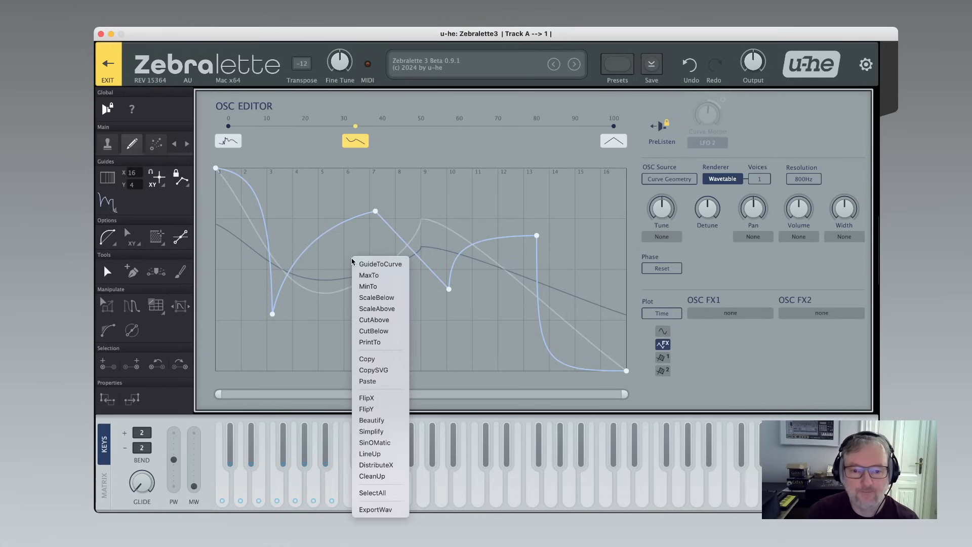
click(384, 320)
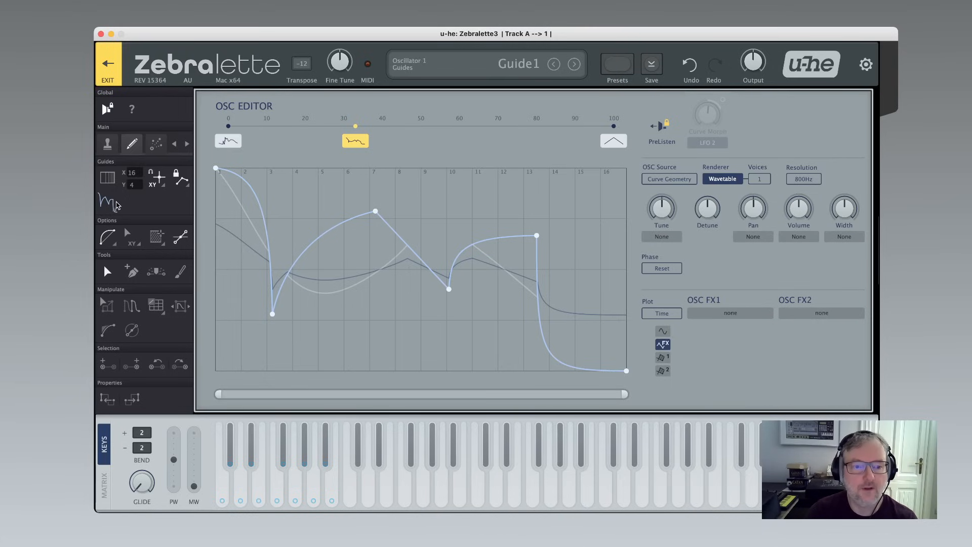
click(110, 204)
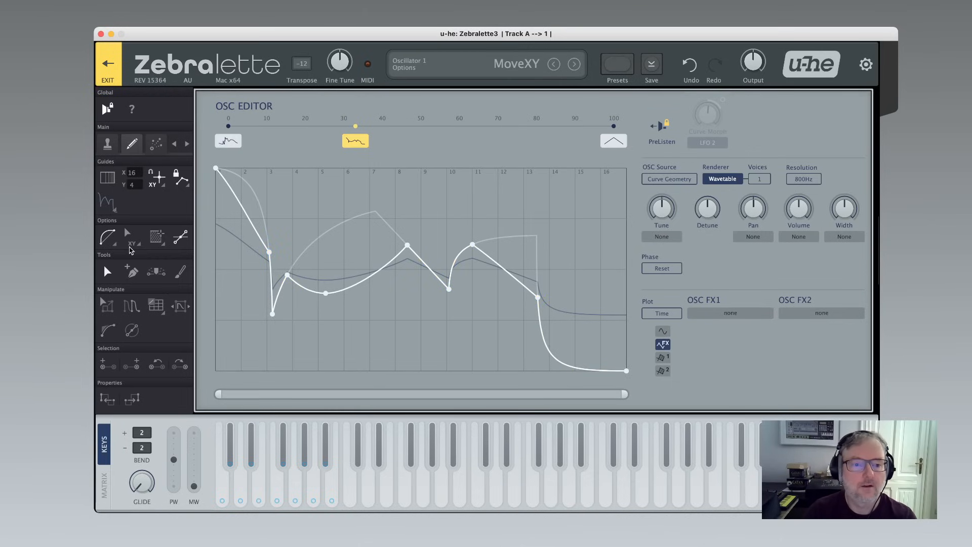
Switch the active guide to Guide2 and then to Guide3.
click(108, 207)
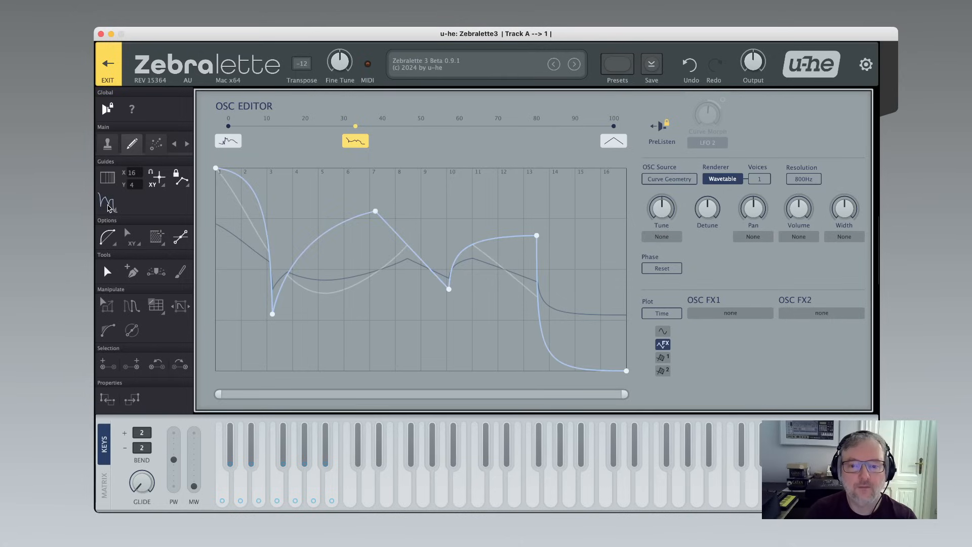
click(108, 206)
click(109, 207)
right_click(109, 206)
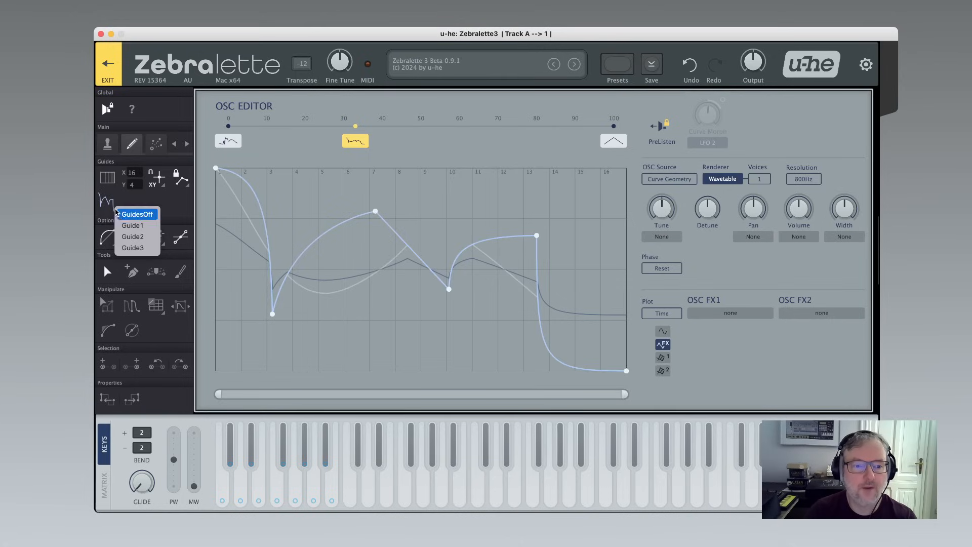
click(127, 237)
right_click(107, 202)
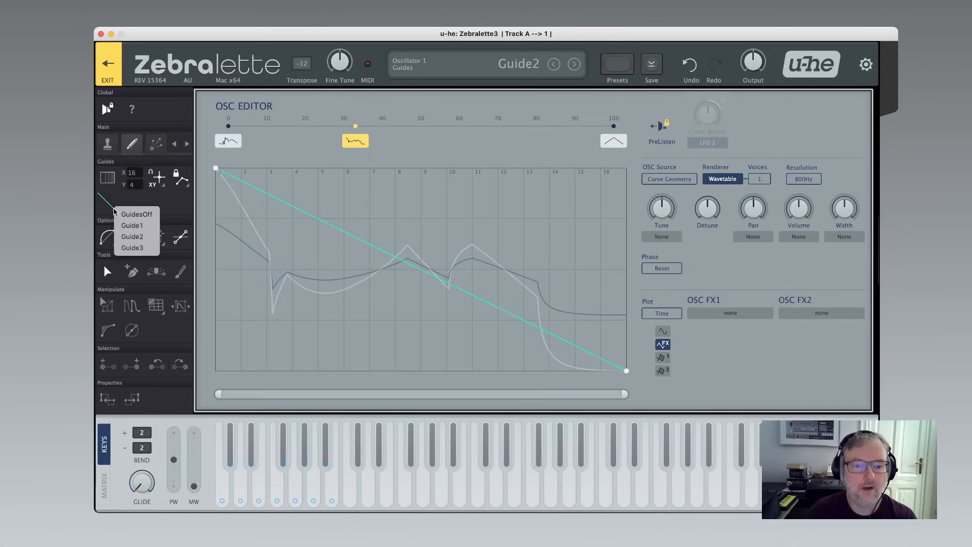
click(132, 248)
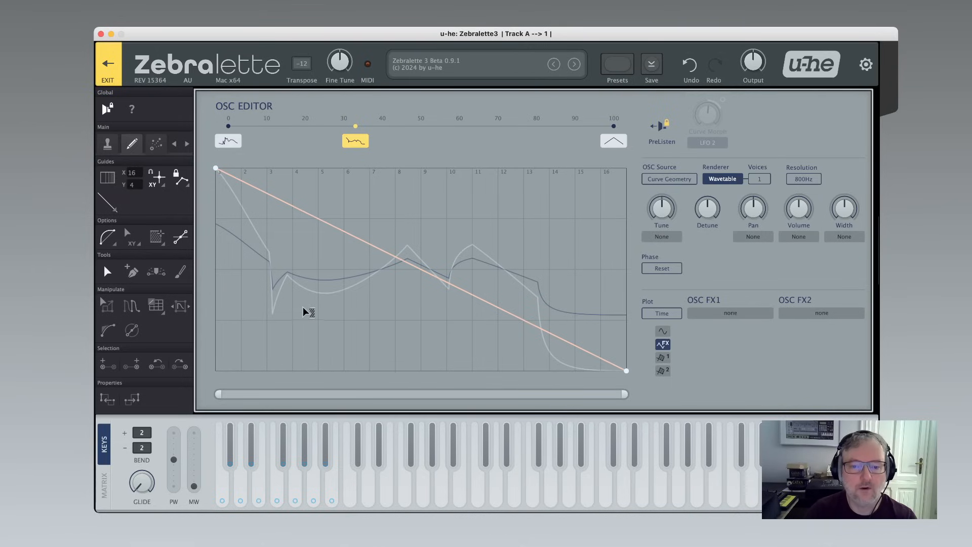
Shape Guide3 into a triangle with its peak near the middle of the cycle.
drag(325, 334, 447, 168)
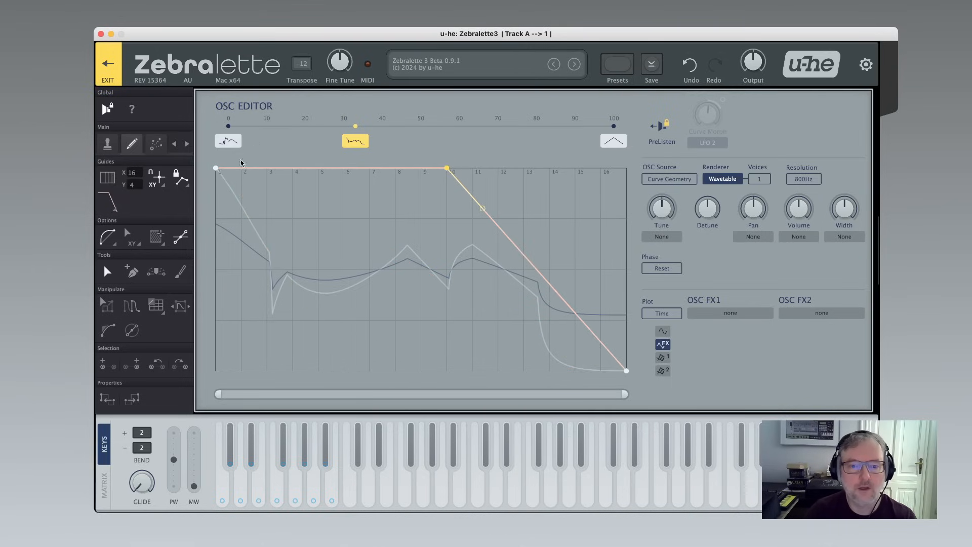
drag(215, 169, 215, 371)
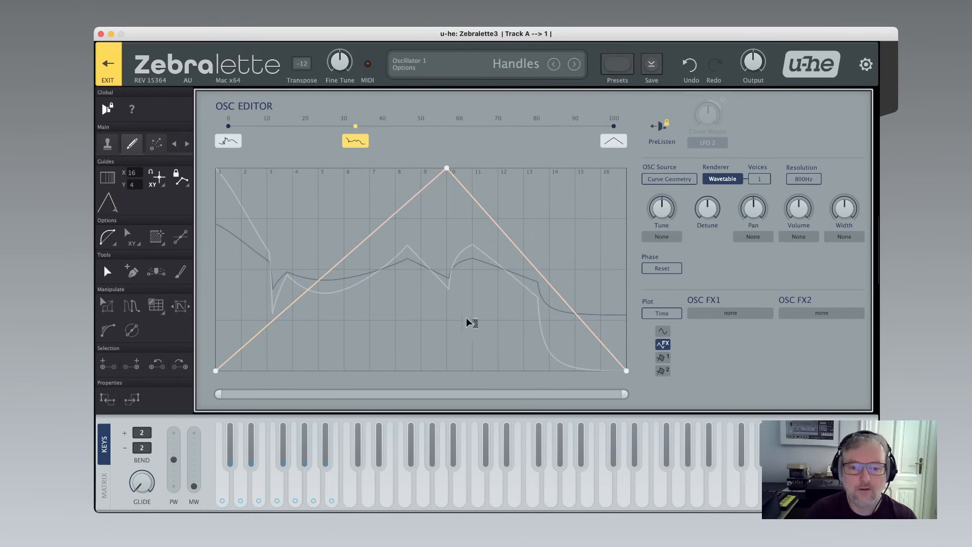
drag(447, 168, 421, 168)
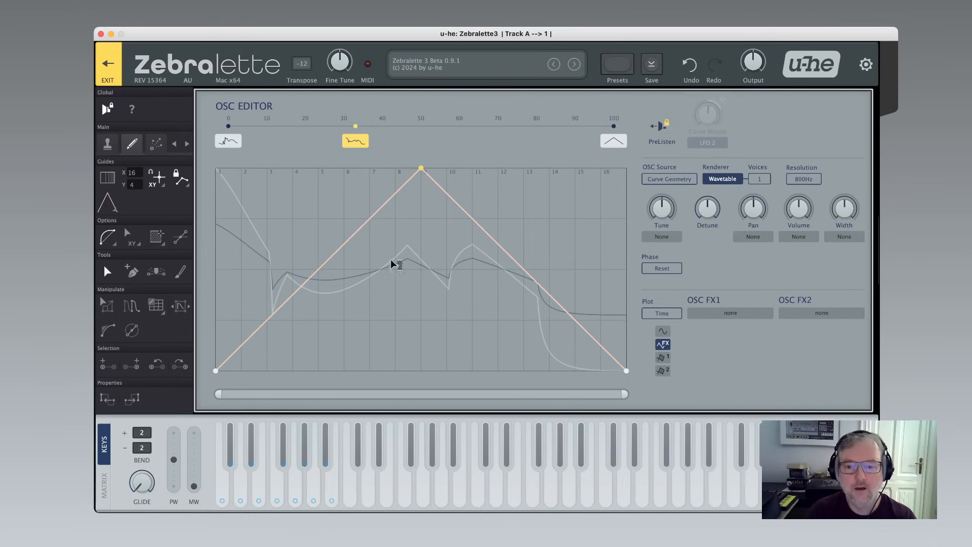
Apply SinOMatic to Guide3 to turn its triangle into a smooth sine-like curve.
right_click(391, 305)
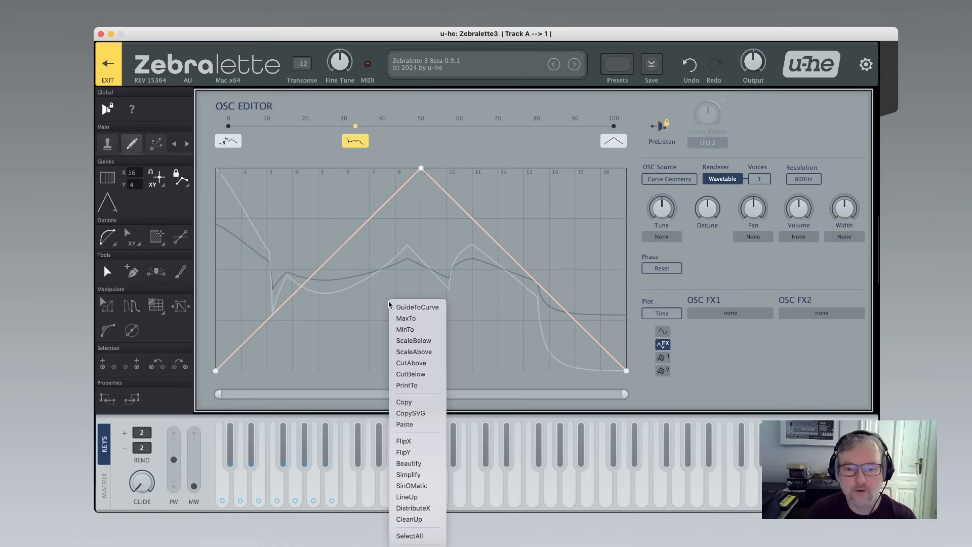
click(423, 485)
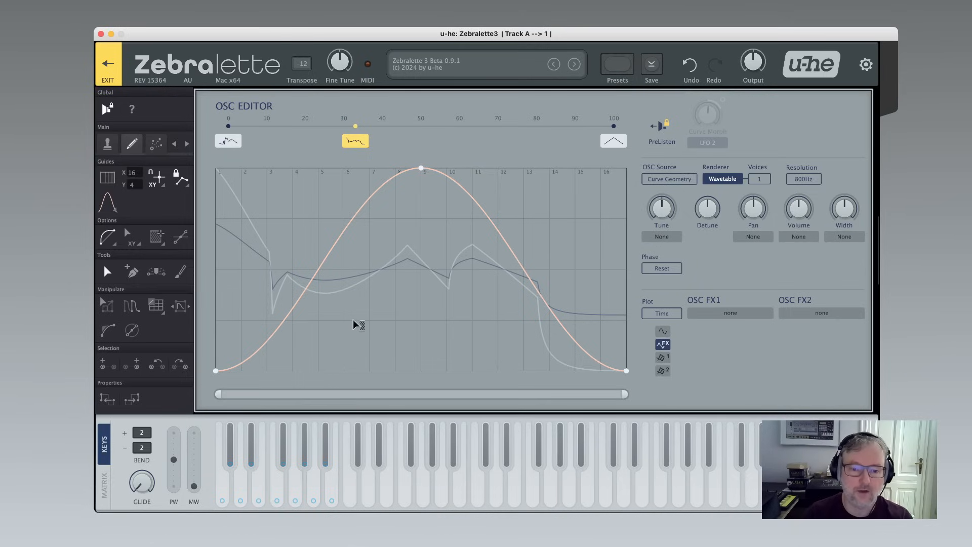
Apply CutBelow to cut the oscillator curve with the smoothed Guide3.
right_click(387, 307)
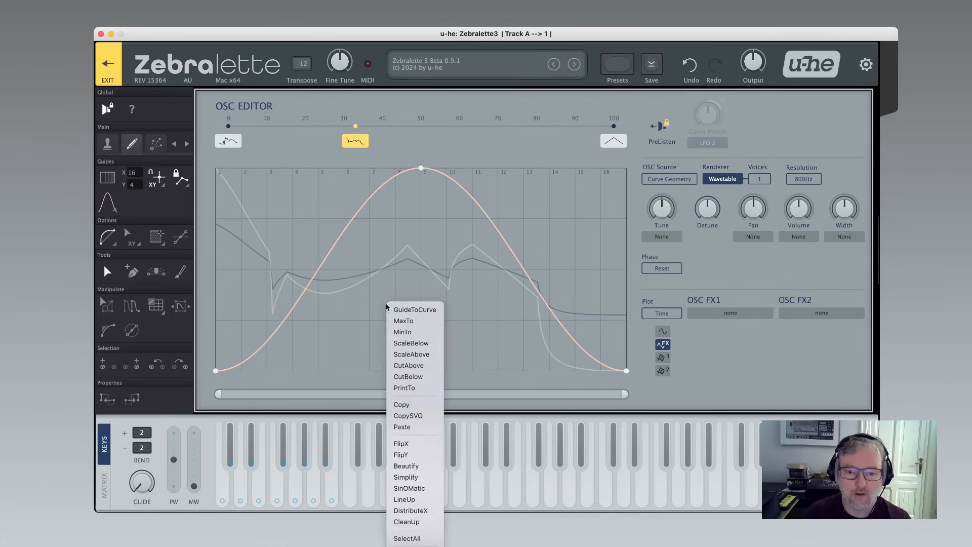
click(409, 376)
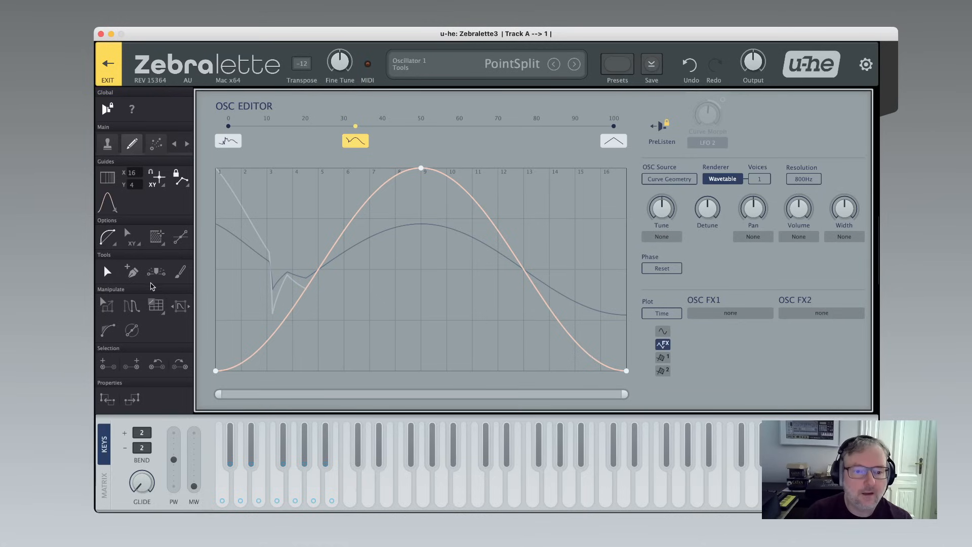
Return to editing the oscillator curve and turn the guides off.
click(106, 207)
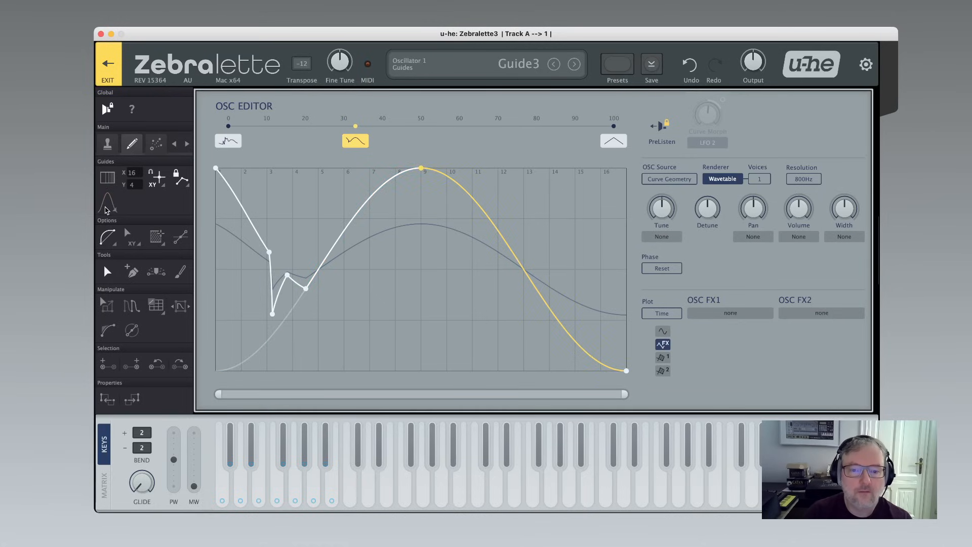
click(116, 213)
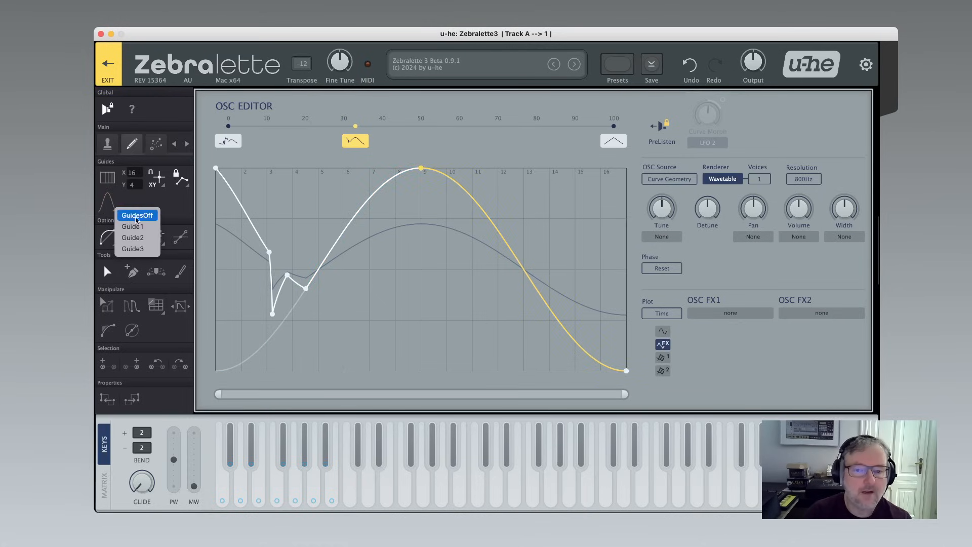
click(128, 214)
click(421, 317)
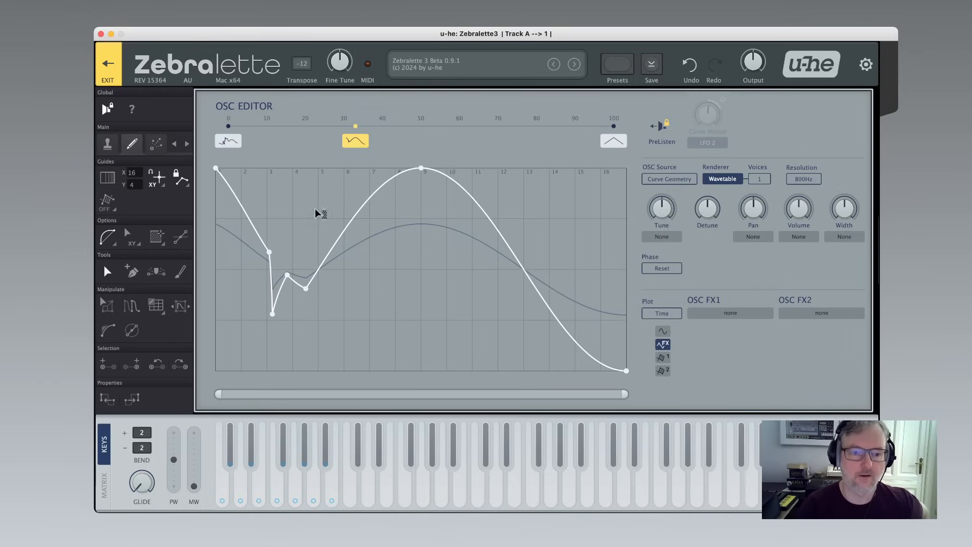
Use the Shapes tool to stamp a zigzag across the curve's middle and a curved shape onto one segment.
click(108, 146)
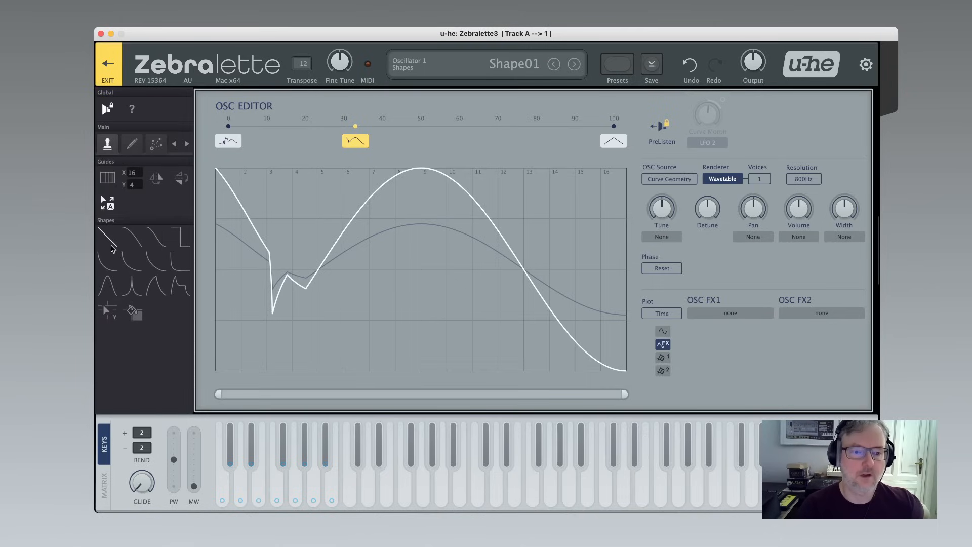
mouse_move(308, 315)
mouse_down()
mouse_move(314, 297)
mouse_move(496, 224)
mouse_move(394, 242)
mouse_move(429, 336)
mouse_move(504, 233)
mouse_up()
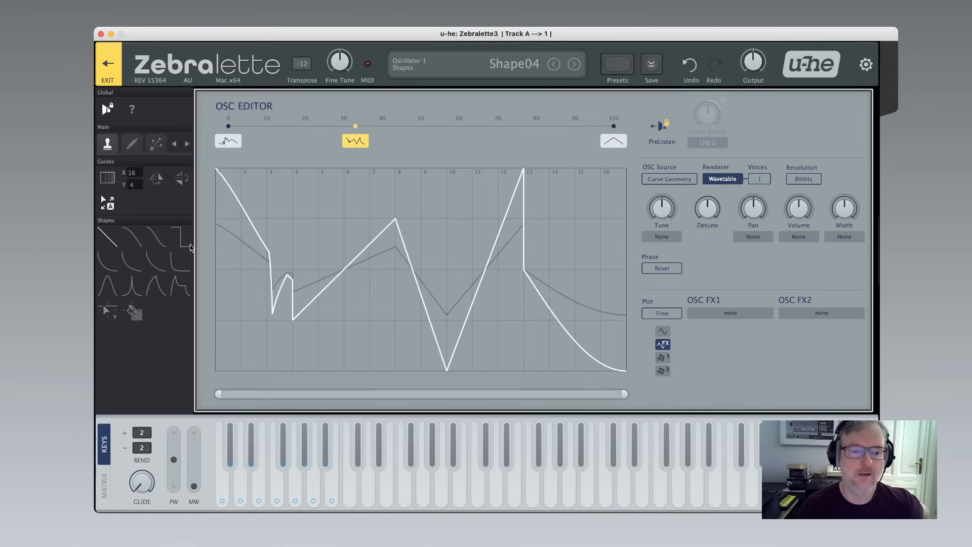
click(163, 266)
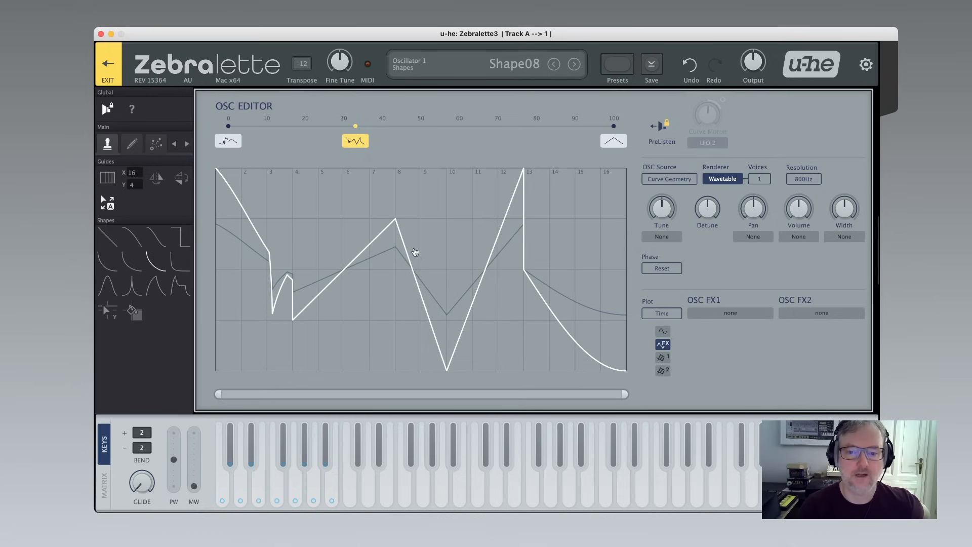
drag(415, 252, 443, 304)
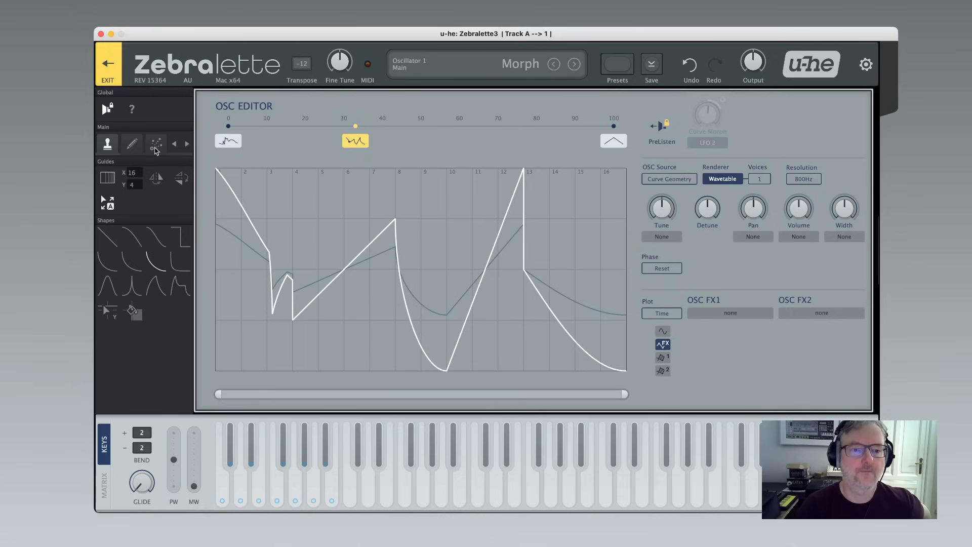
Switch to Morph mode and set the morph type to Point By Point.
click(155, 146)
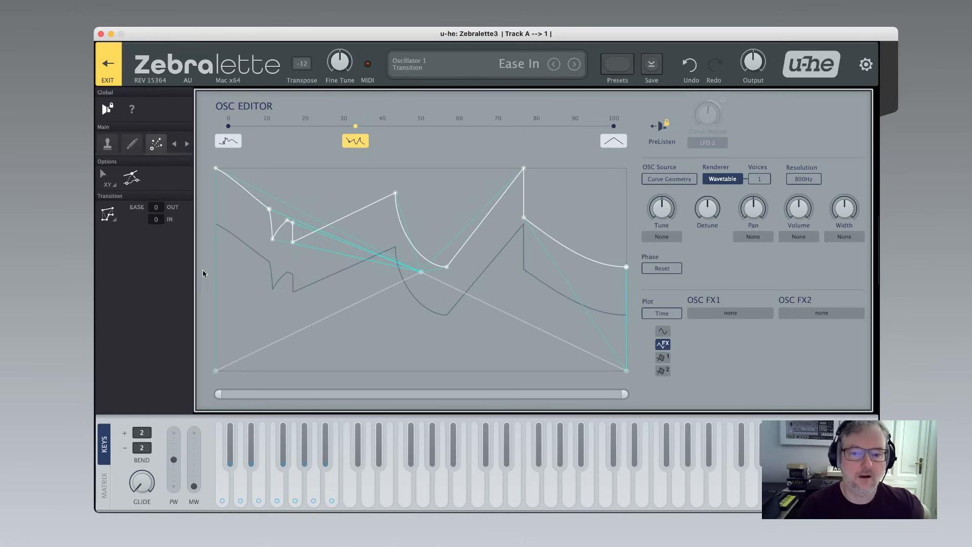
drag(425, 248, 282, 275)
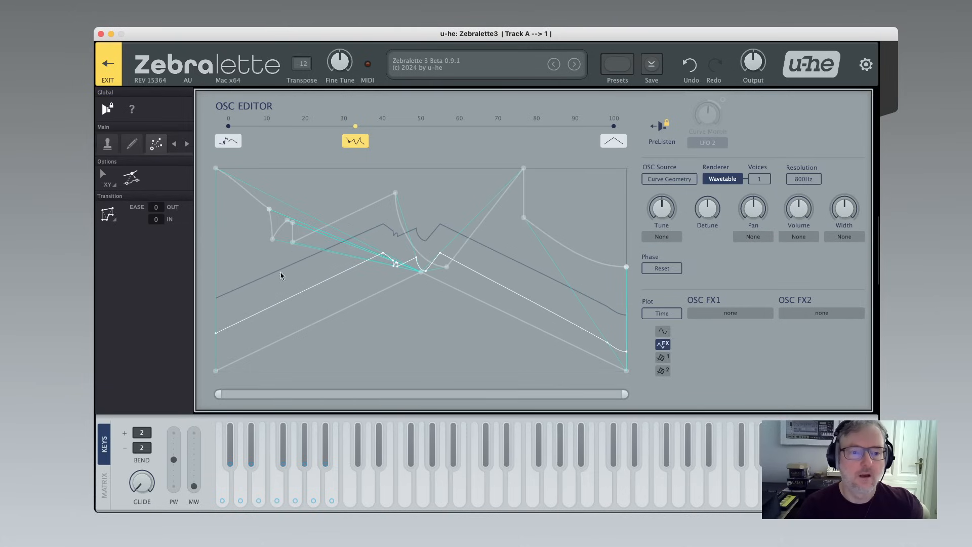
click(112, 222)
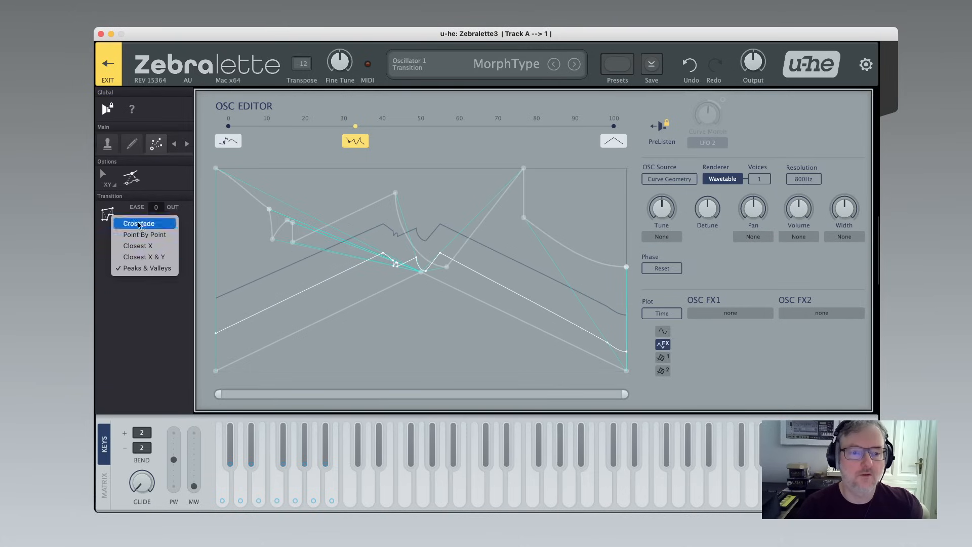
click(144, 234)
Set the transition easing to 56 out and 72 in.
drag(418, 337, 438, 221)
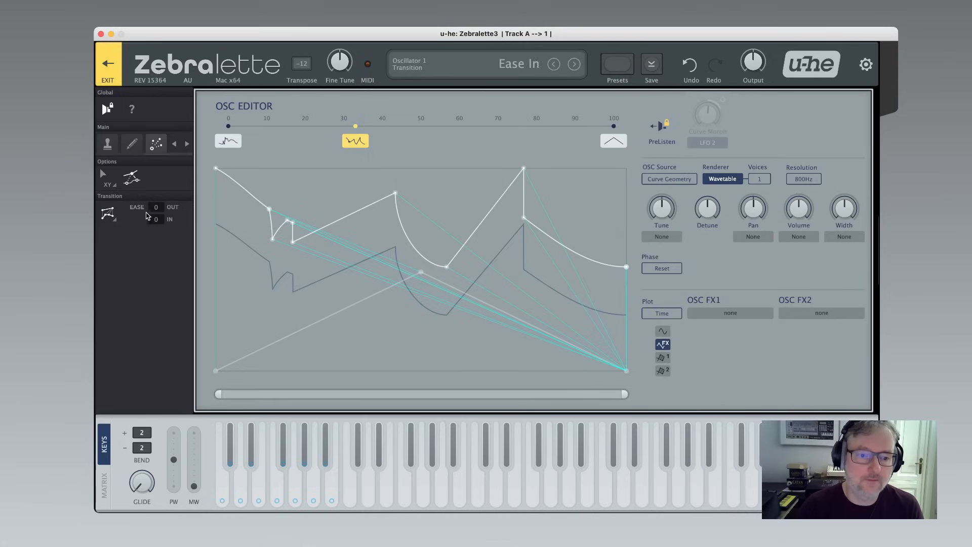
drag(160, 210, 158, 207)
scroll(158, 208, up, 10)
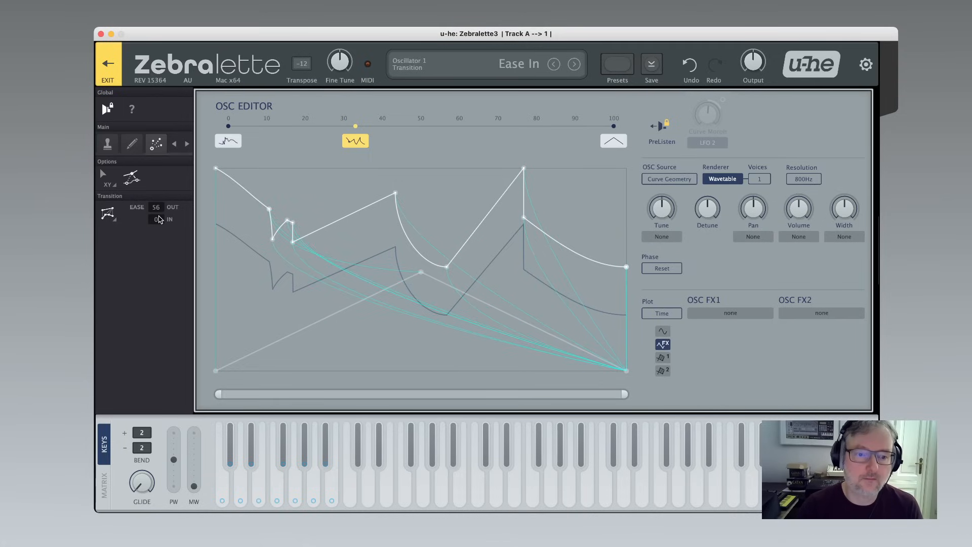
scroll(162, 217, up, 10)
scroll(162, 219, up, 10)
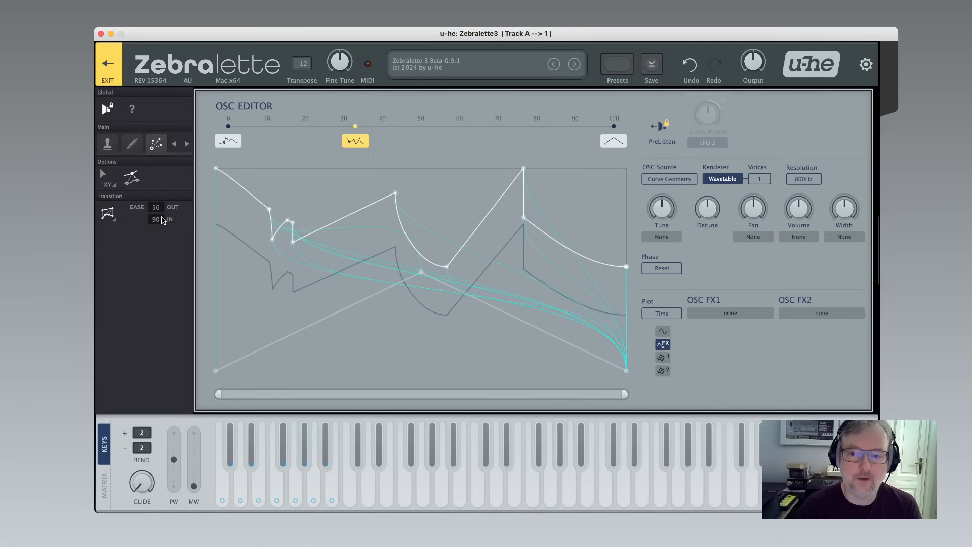
scroll(162, 219, down, 6)
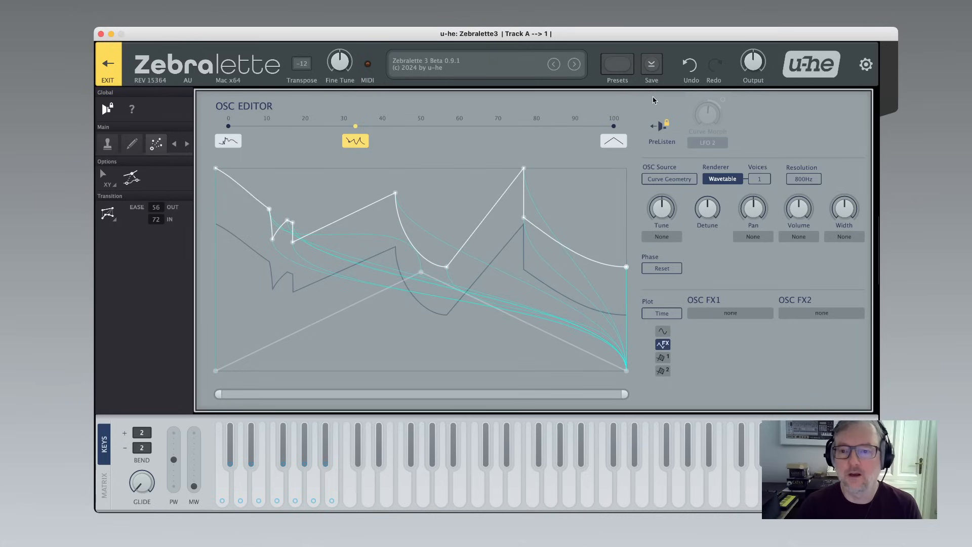
Turn off PreListen and delete the first morph curve.
click(662, 130)
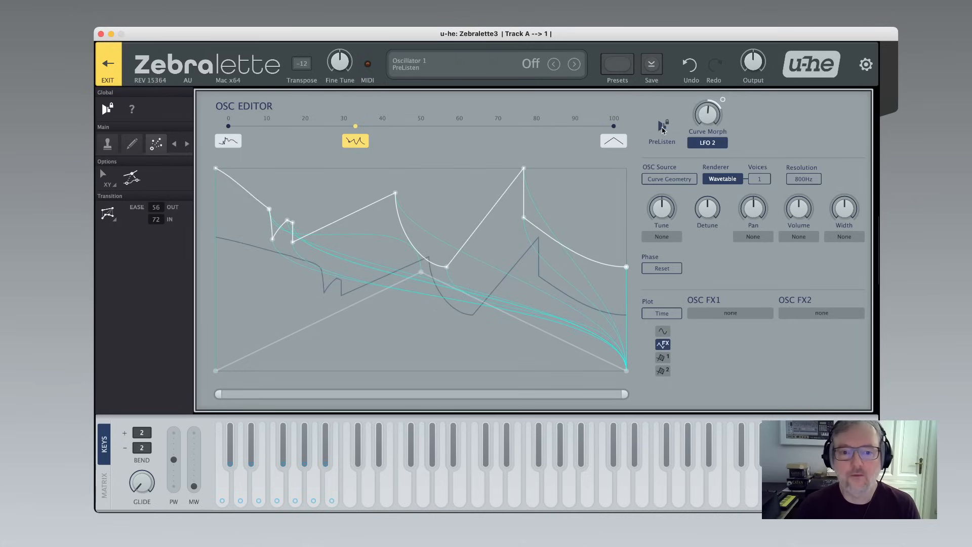
right_click(229, 128)
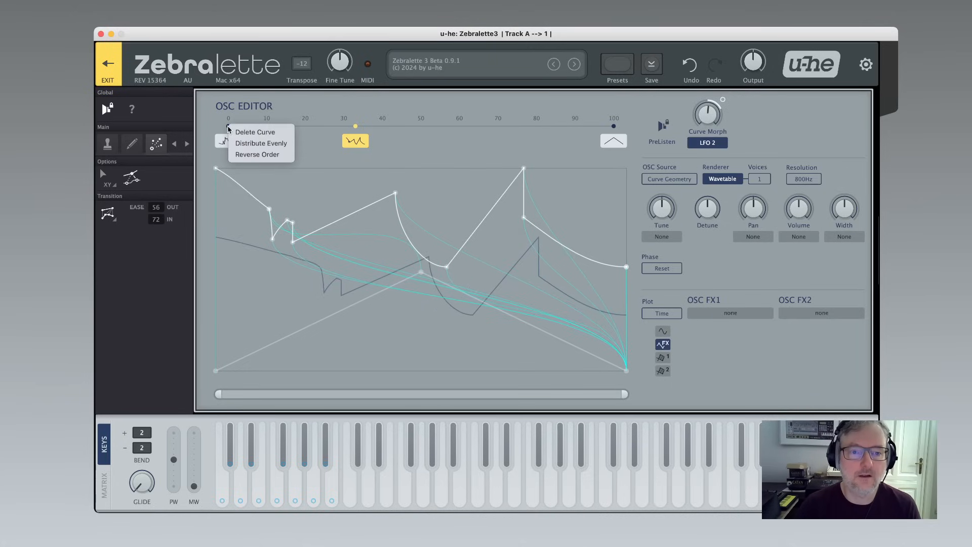
click(250, 130)
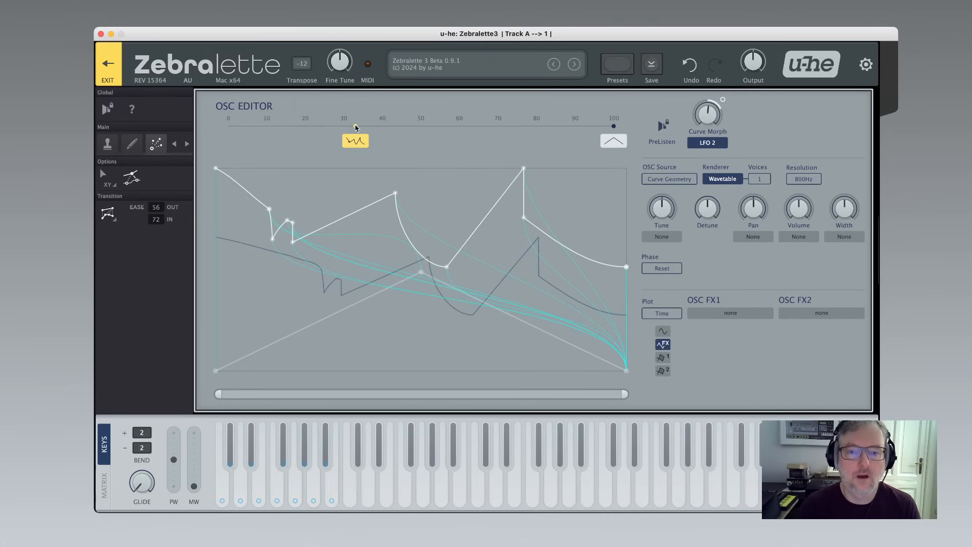
Move the zigzag morph curve to position 0 and reset the Curve Morph modulation depth to 0.
drag(356, 128, 229, 127)
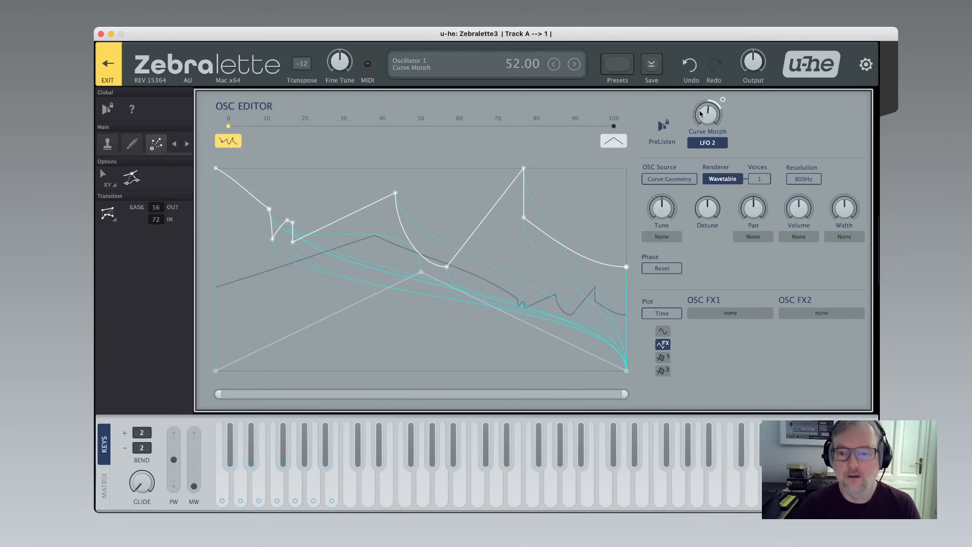
double_click(723, 100)
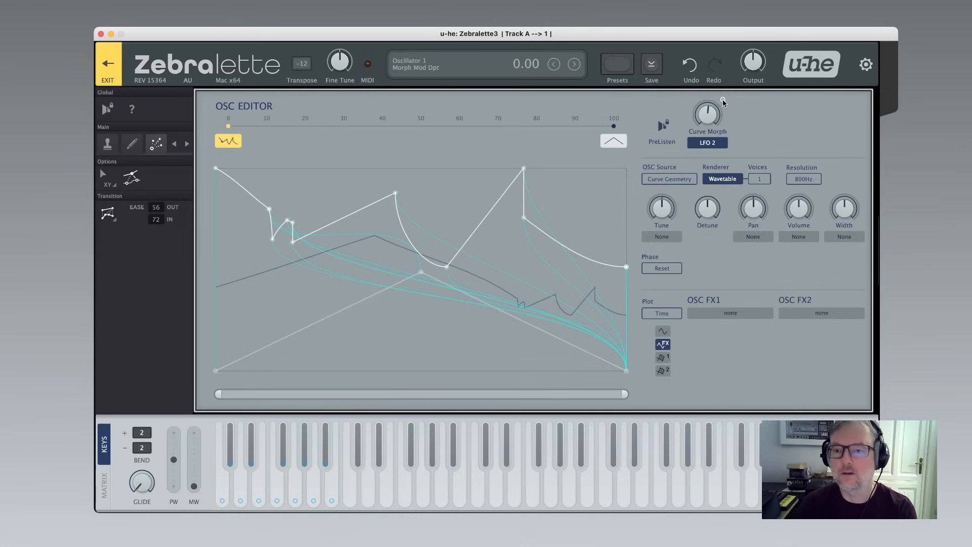
drag(709, 119, 709, 70)
drag(693, 8, 731, 217)
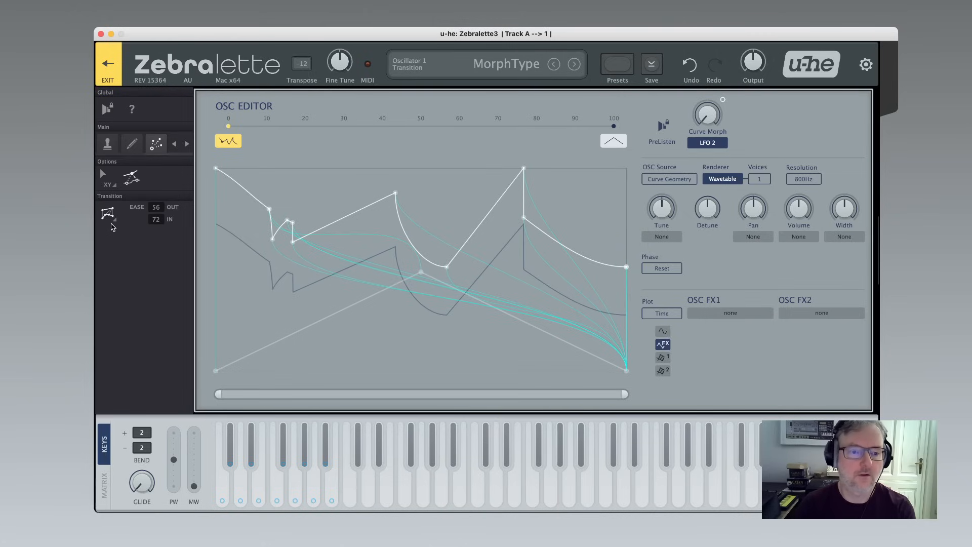
Switch the morph type to Crossfade and sweep the Curve Morph knob to compare.
click(107, 213)
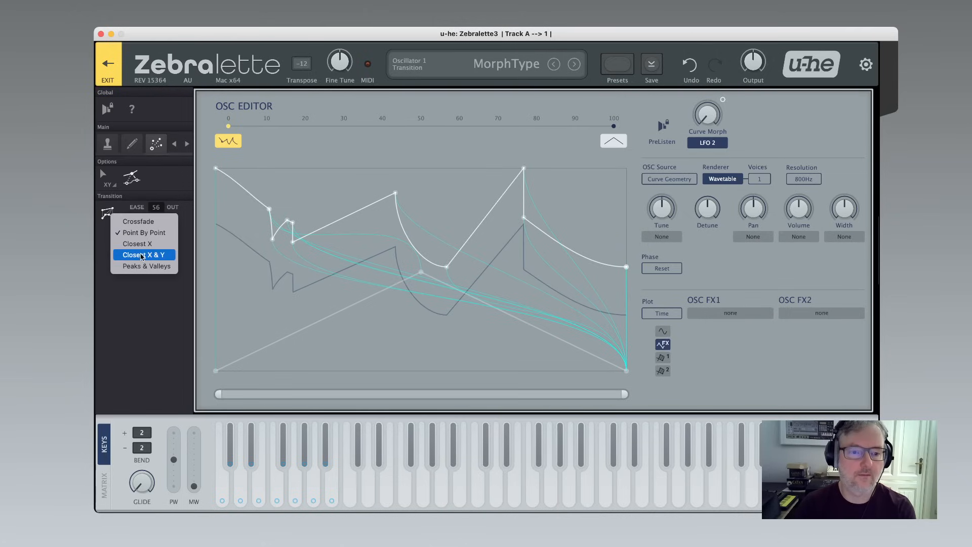
click(140, 223)
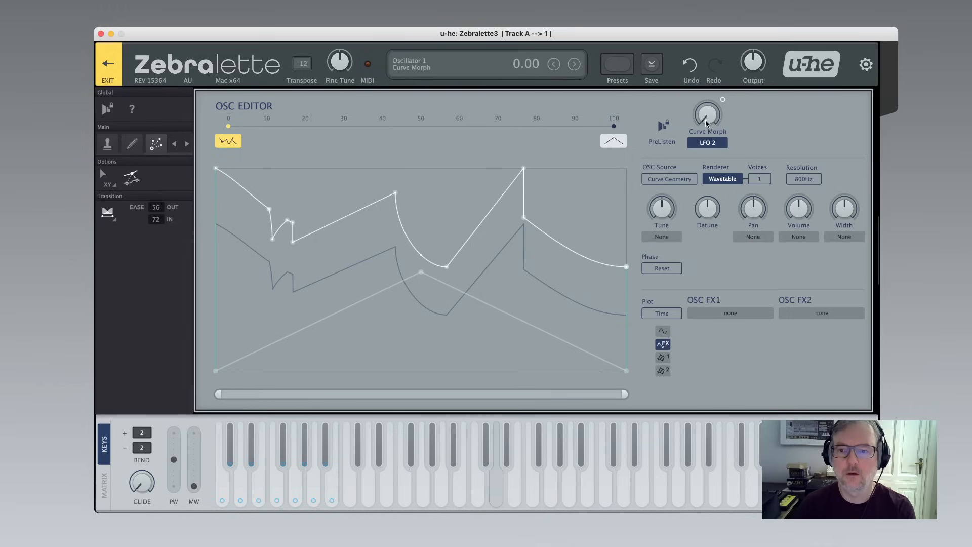
drag(707, 123, 706, 66)
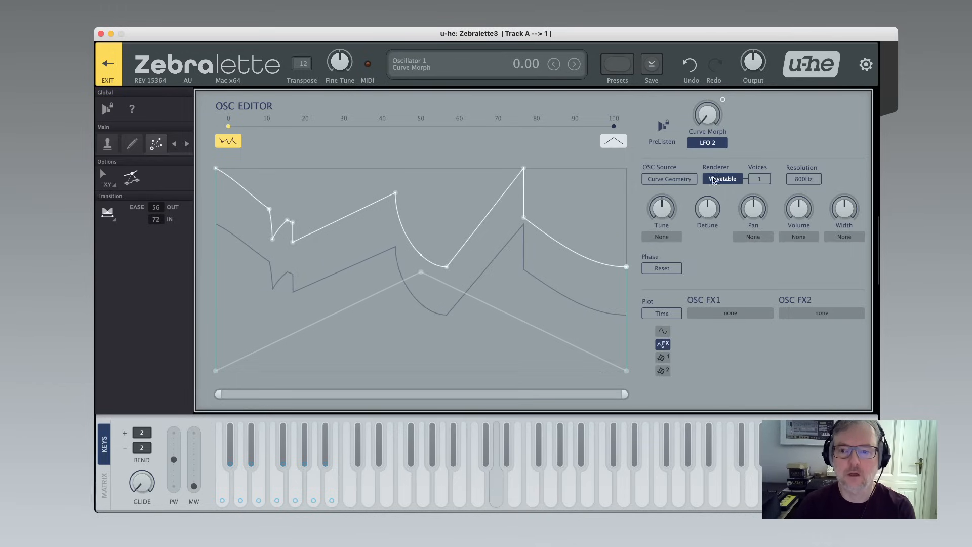
Set the morph type to Peaks & Valleys.
click(112, 219)
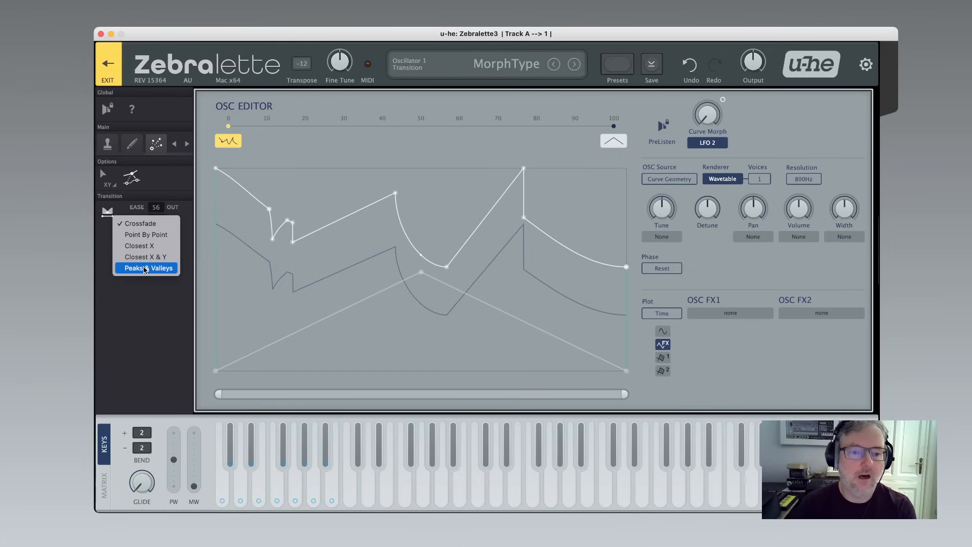
click(148, 268)
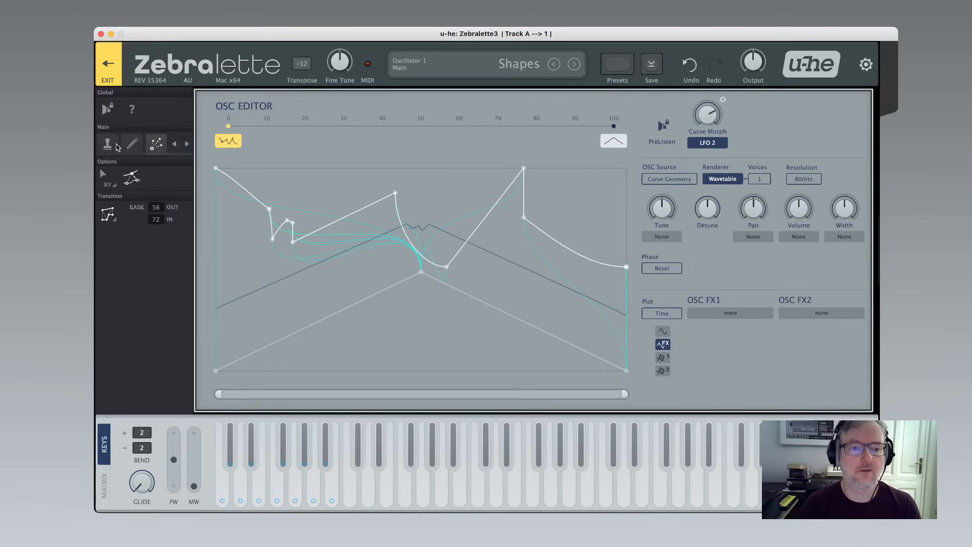
Exit the oscillator editor and set Curve Morph to 100.
click(102, 63)
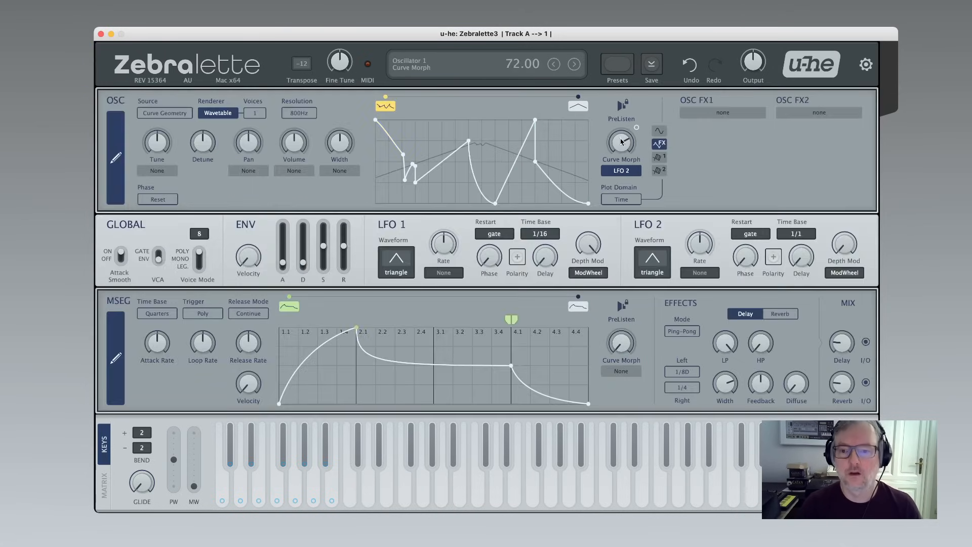
drag(622, 143, 608, 69)
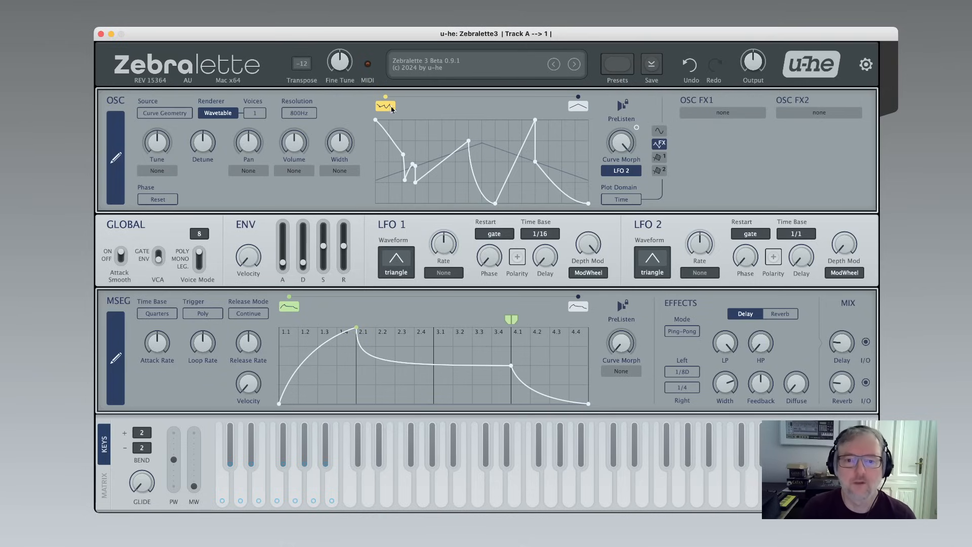
drag(624, 138, 434, 135)
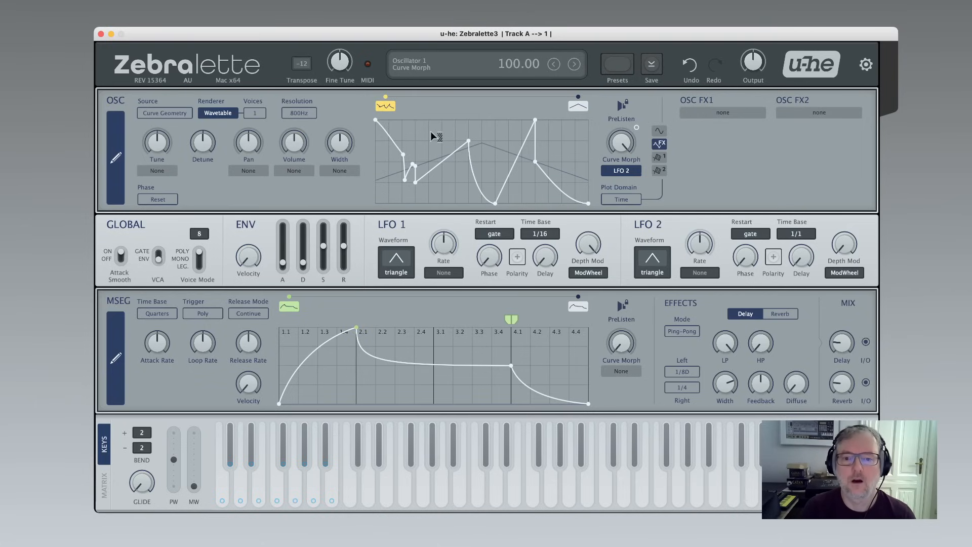
Export the oscillator's morphing curve as a wavetable WAV file and open the export folder.
right_click(432, 133)
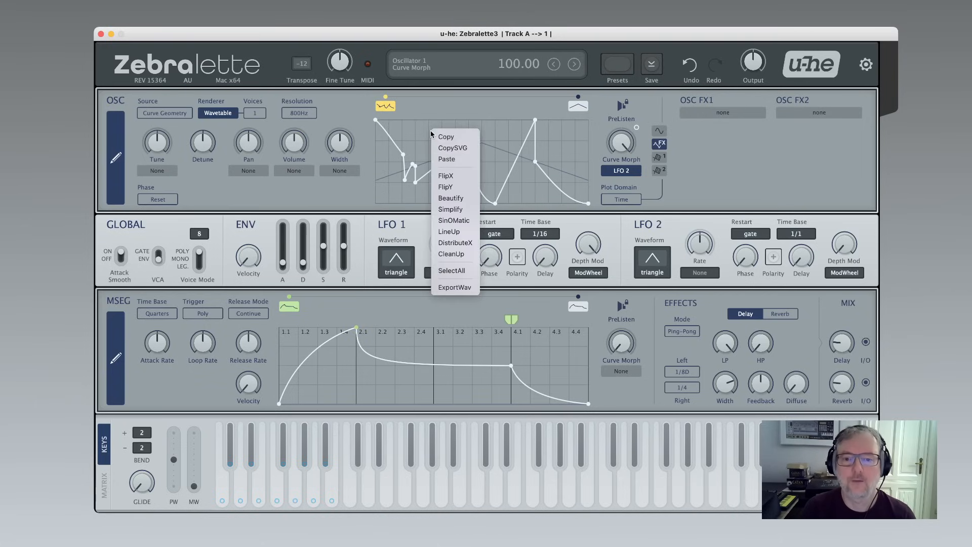
click(463, 288)
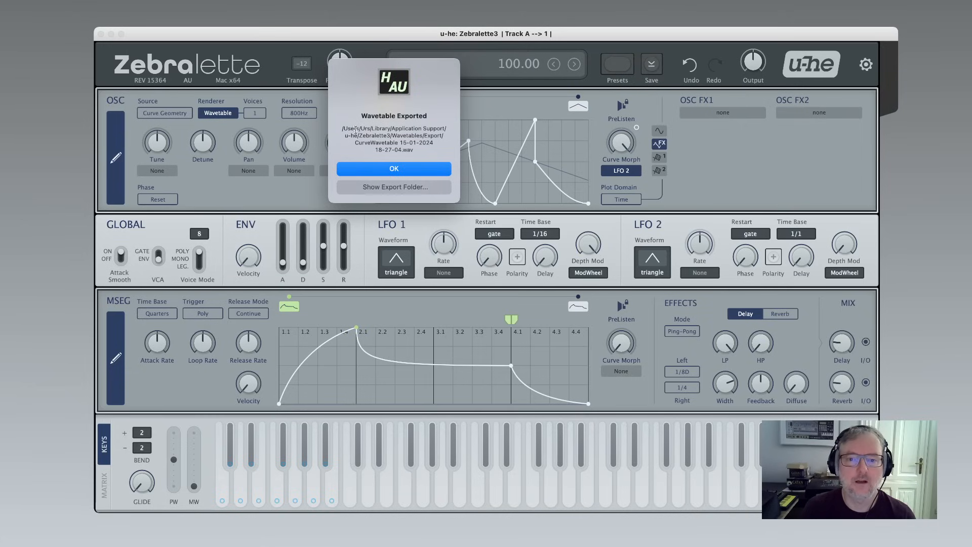
click(394, 187)
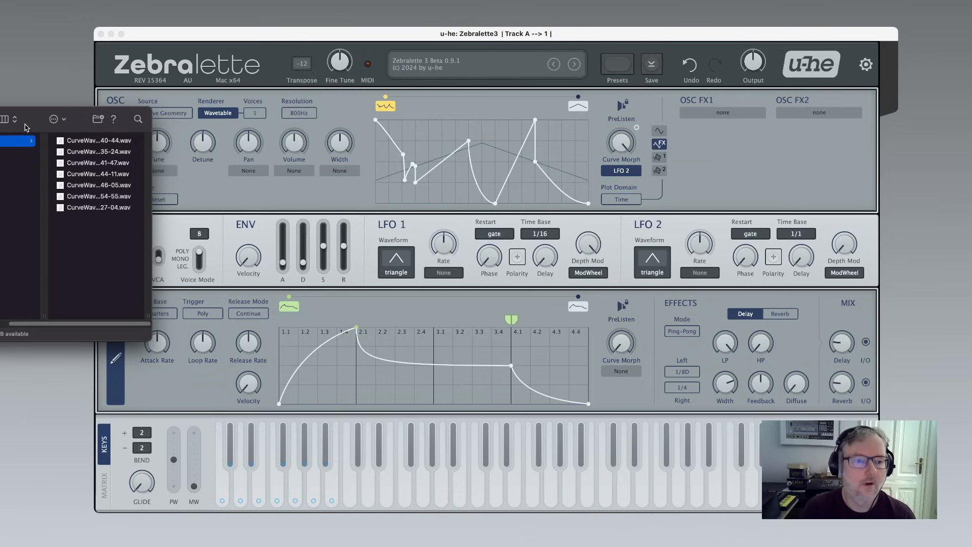
Open the newest exported CurveWavetable WAV file in ocenaudio and inspect its waveform before returning to the synth.
drag(26, 127, 513, 146)
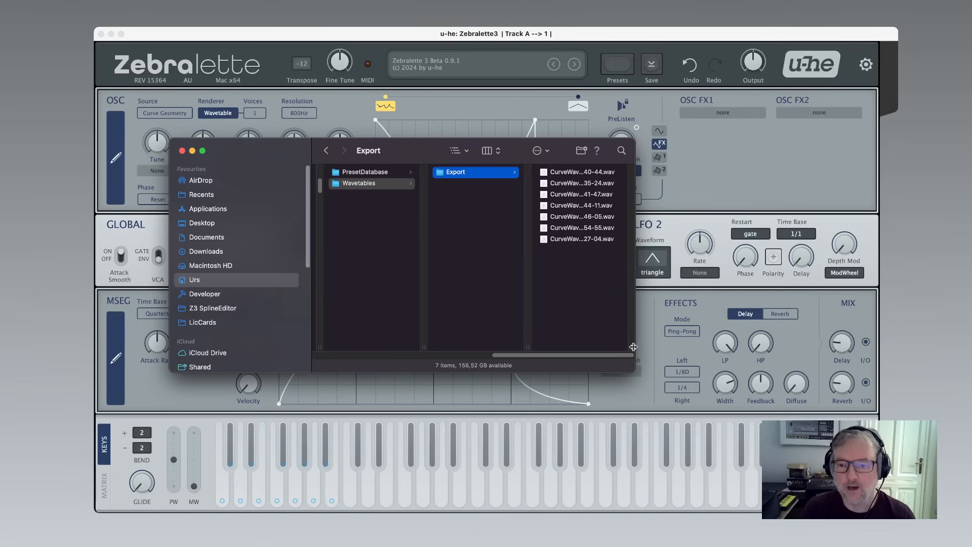
drag(633, 347, 729, 344)
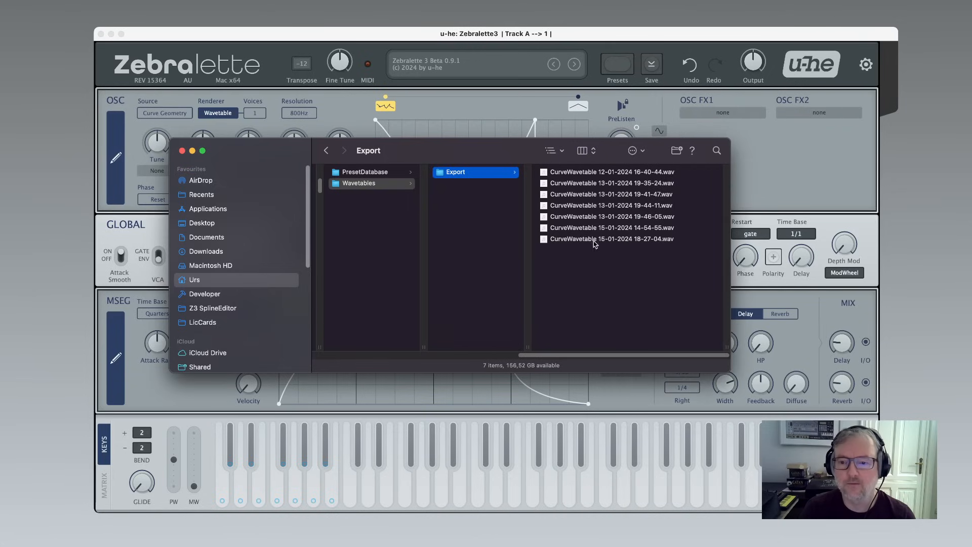
right_click(544, 241)
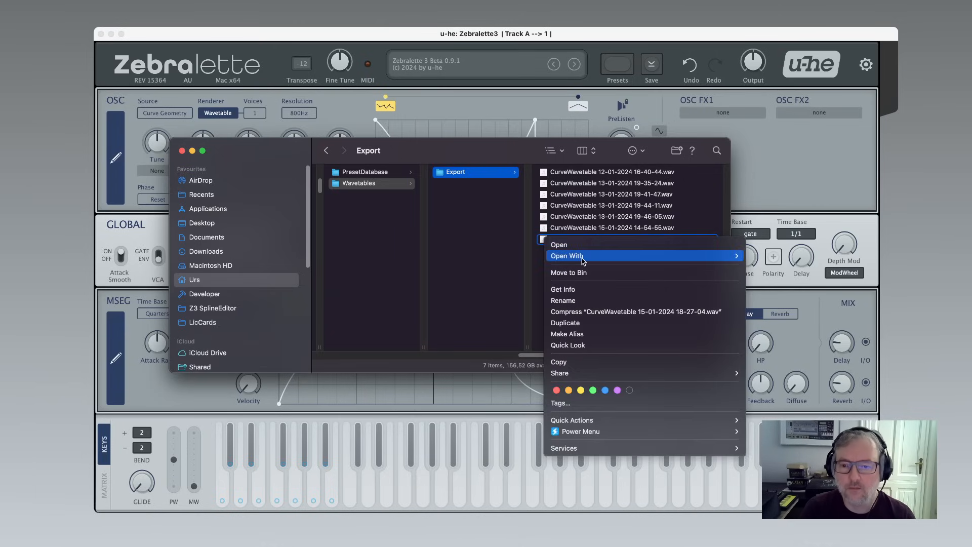
mouse_move(584, 257)
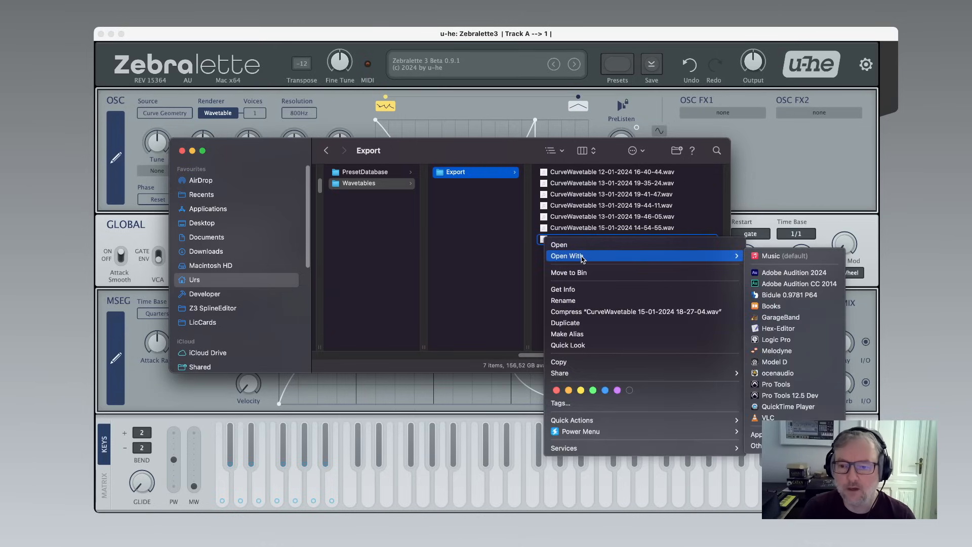
click(773, 374)
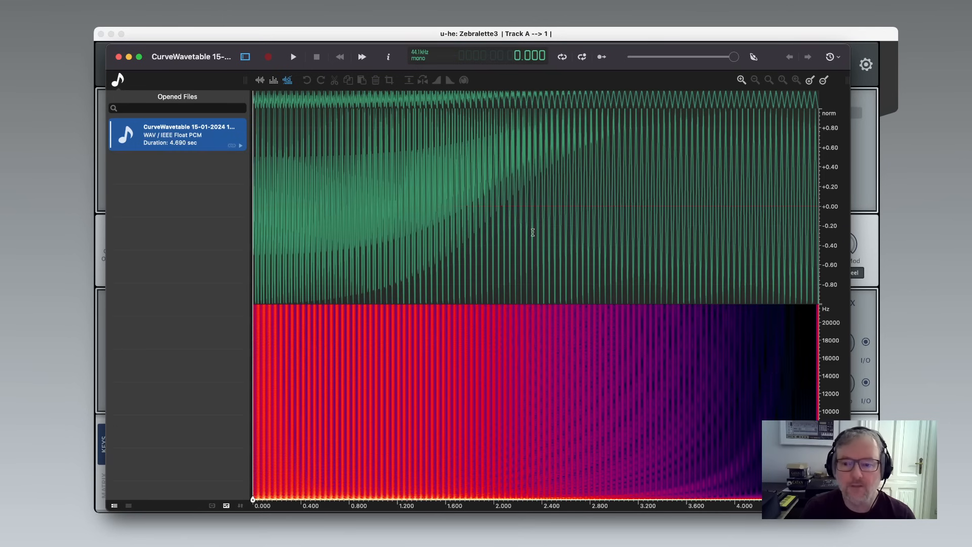
scroll(470, 168, up, 5)
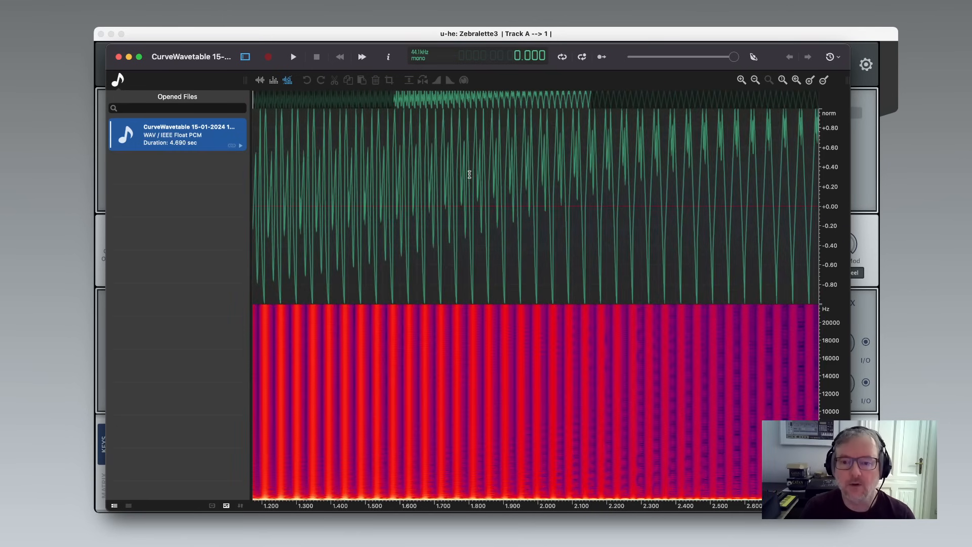
scroll(470, 174, down, 5)
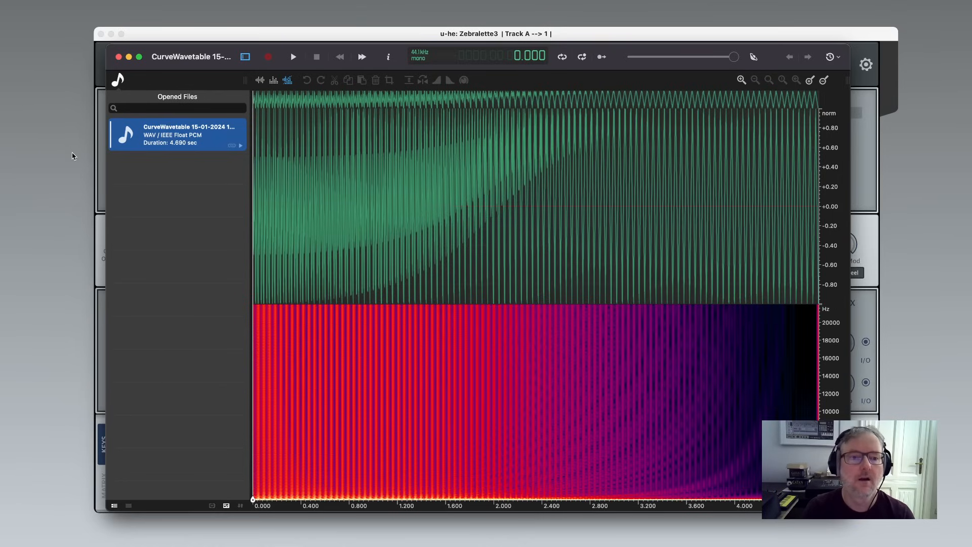
click(100, 167)
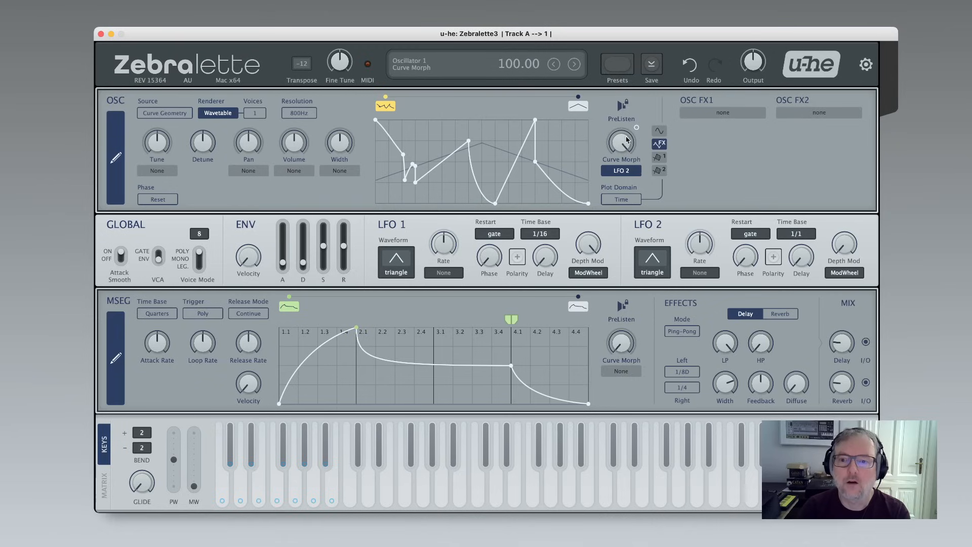
Load the Filter effect into OSC FX1 and switch the plot's display source and domain between Time and Frequency.
click(723, 115)
click(747, 150)
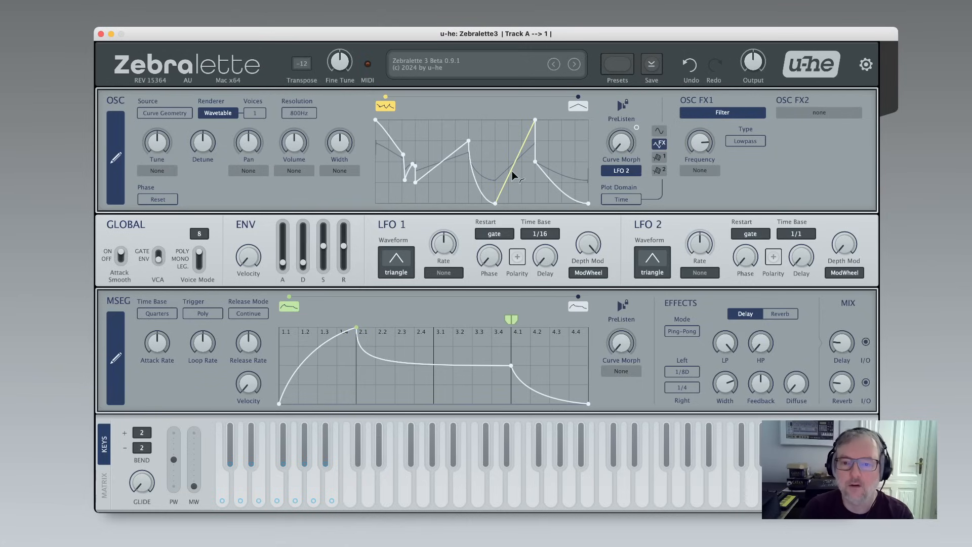
click(659, 131)
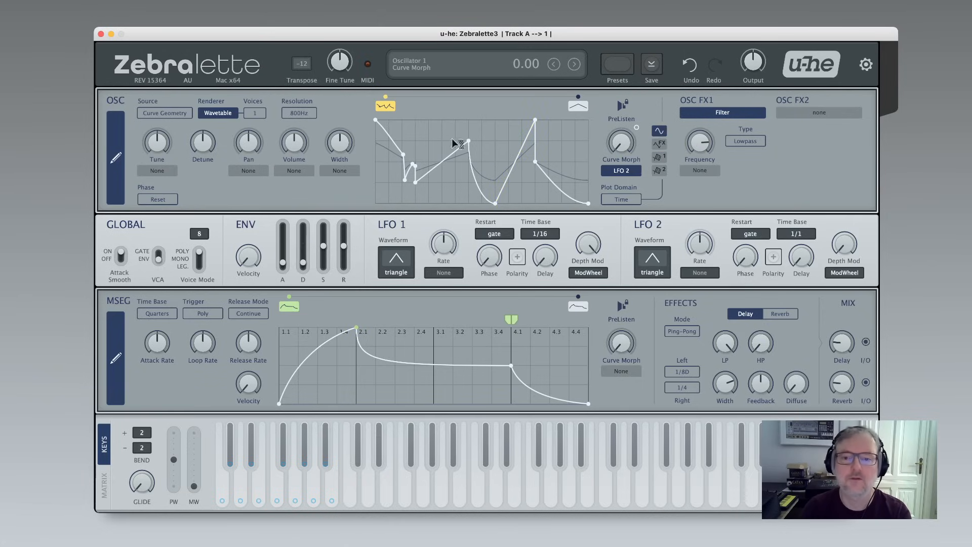
click(657, 145)
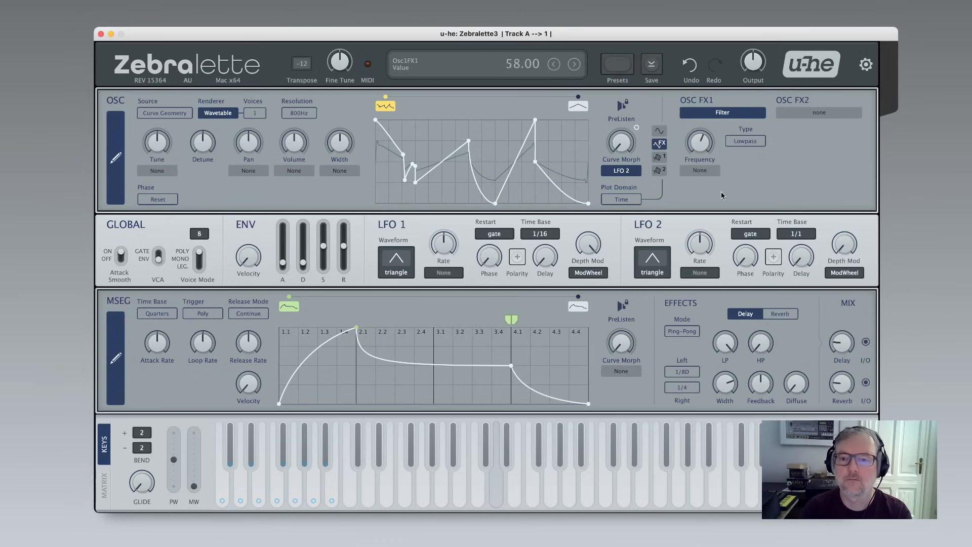
click(641, 201)
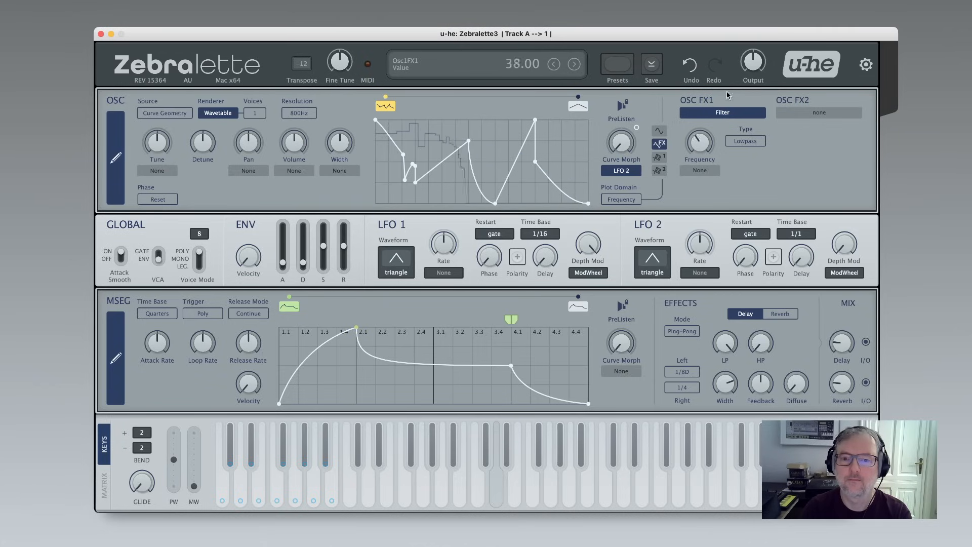
click(611, 201)
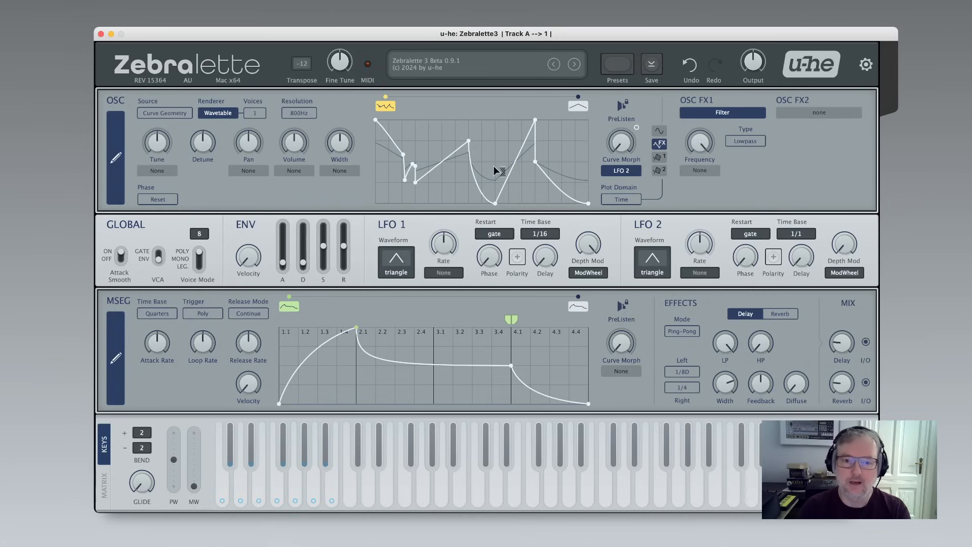
Replace the OSC FX1 effect with Curve Filter and show its curve in the plot.
click(723, 116)
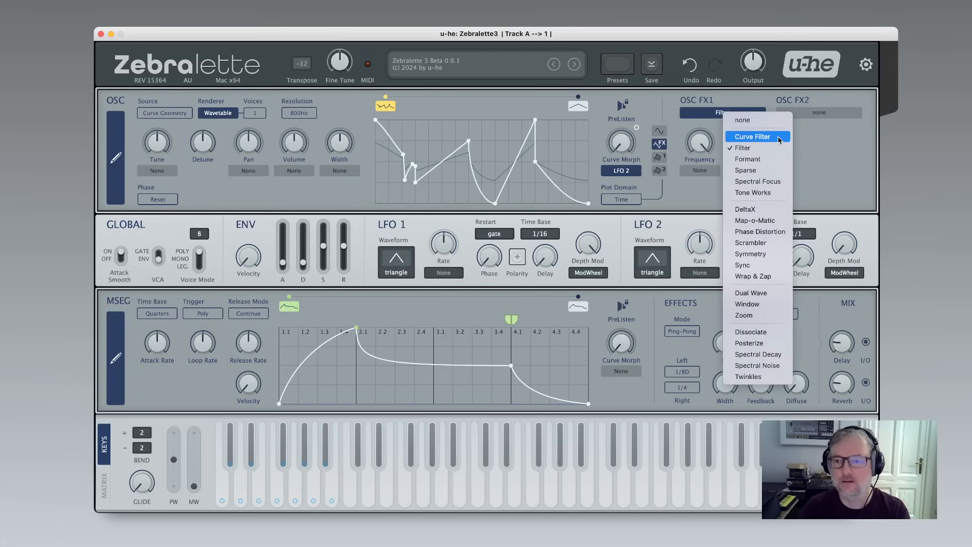
click(739, 138)
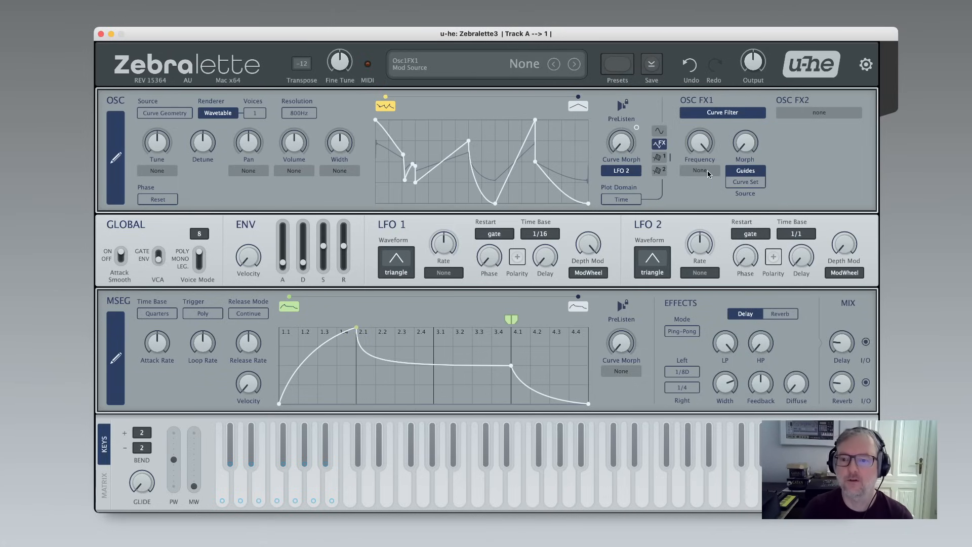
click(660, 157)
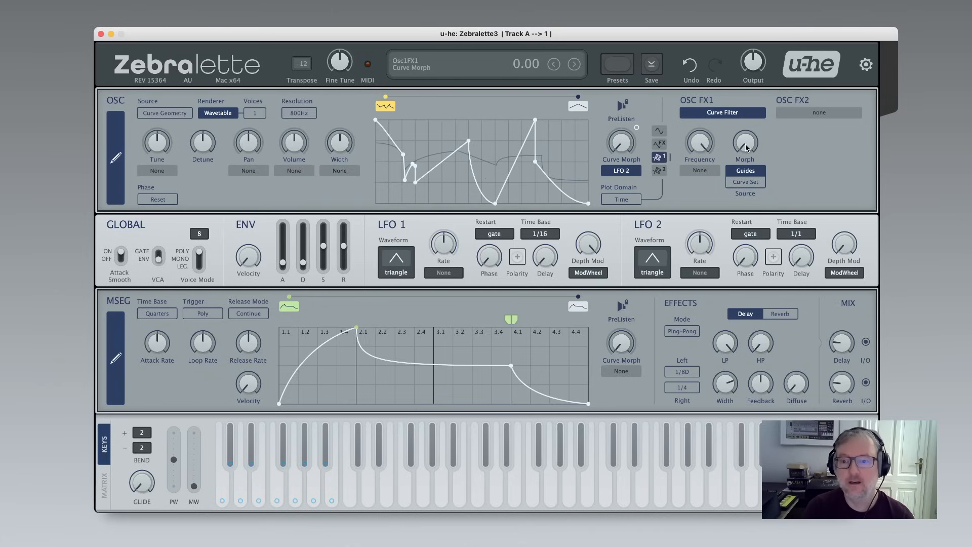
Sweep the Curve Filter's Morph and Frequency knobs with Guides as its curve source.
drag(744, 144, 744, 96)
drag(745, 26, 769, 202)
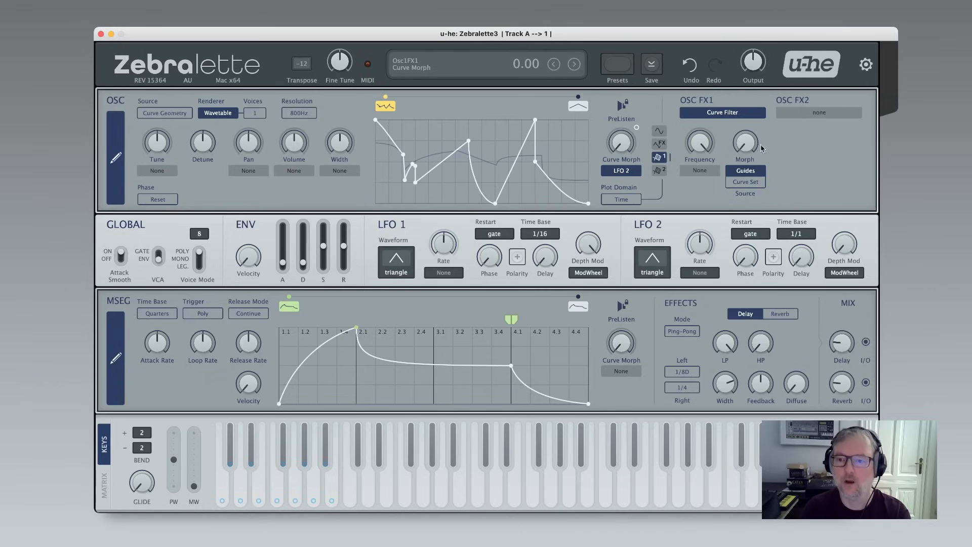
drag(763, 148, 742, 127)
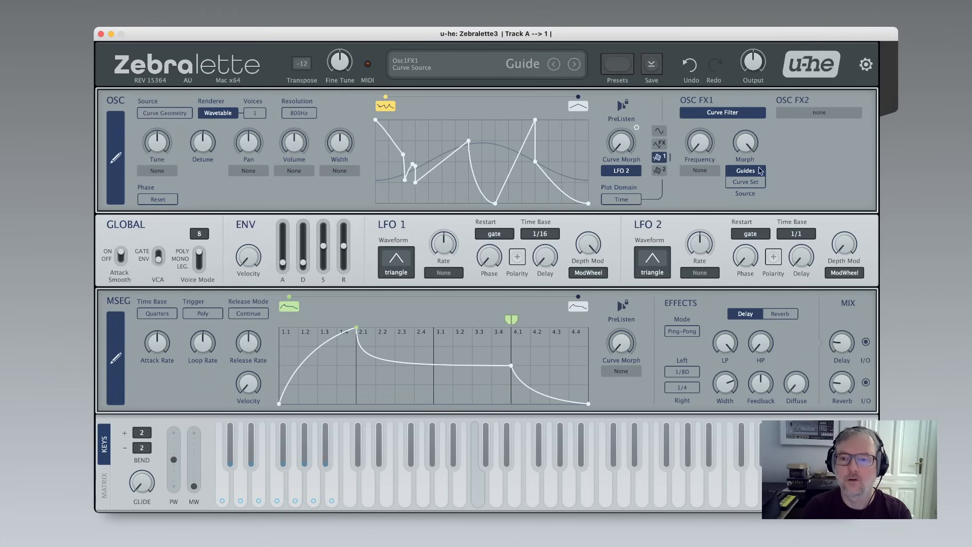
drag(753, 140, 750, 192)
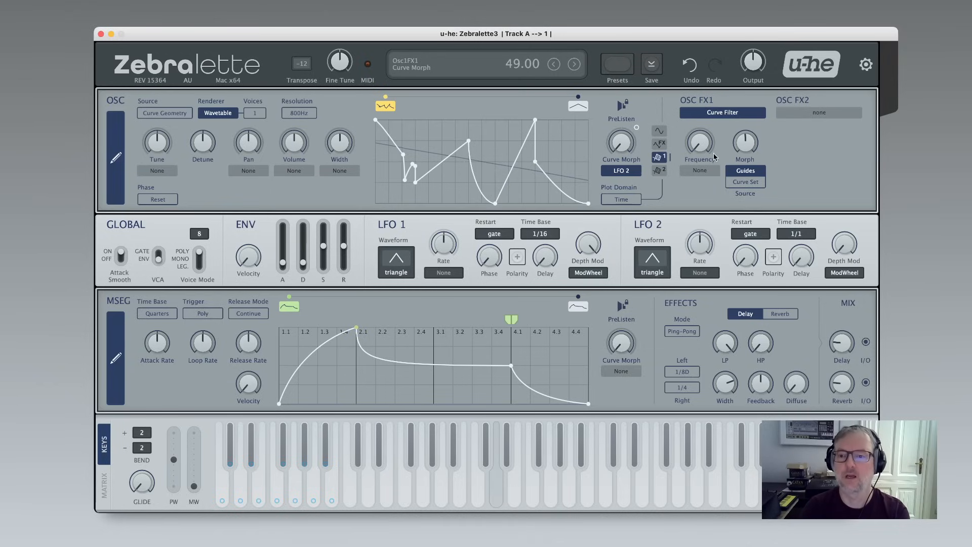
drag(700, 148, 684, 2)
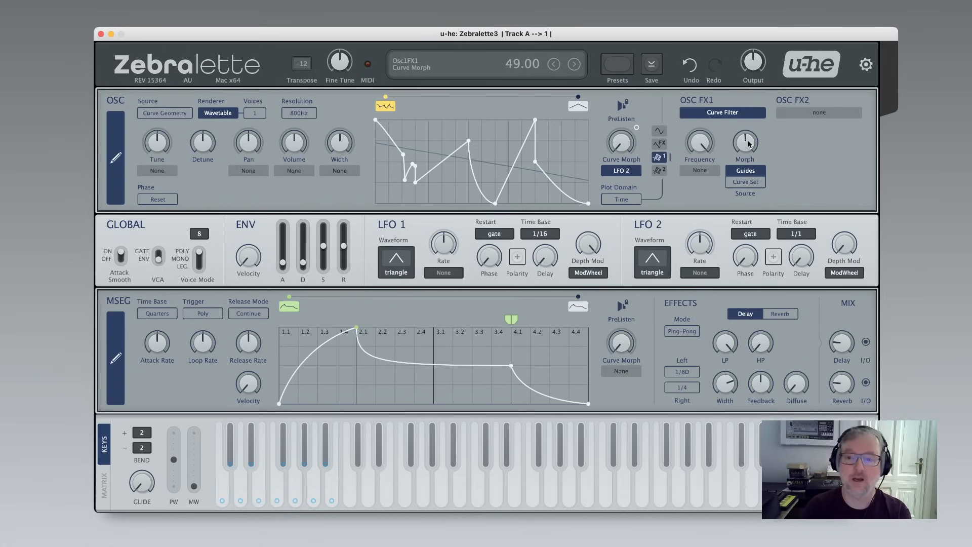
drag(749, 144, 748, 168)
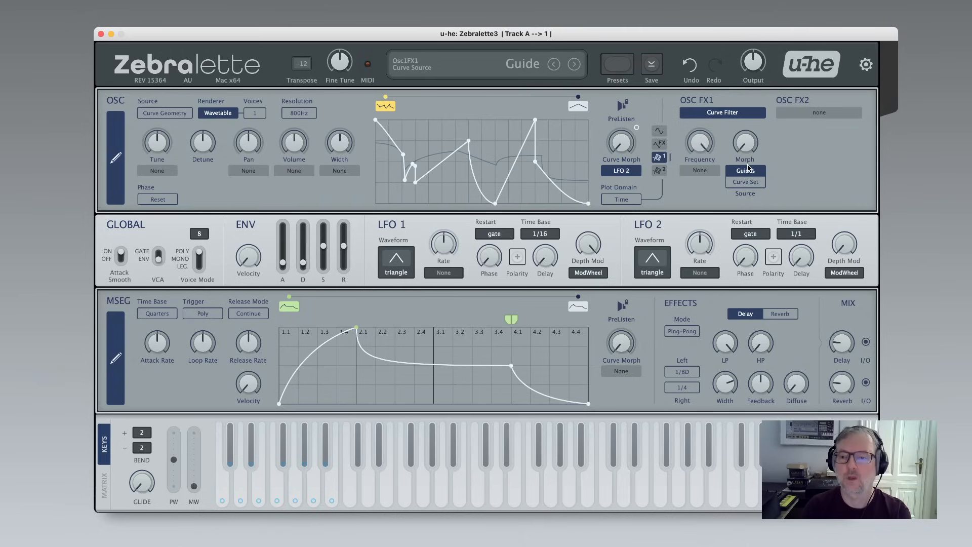
Switch the Curve Filter source to Curve Set and sweep its Morph and Frequency knobs.
click(750, 183)
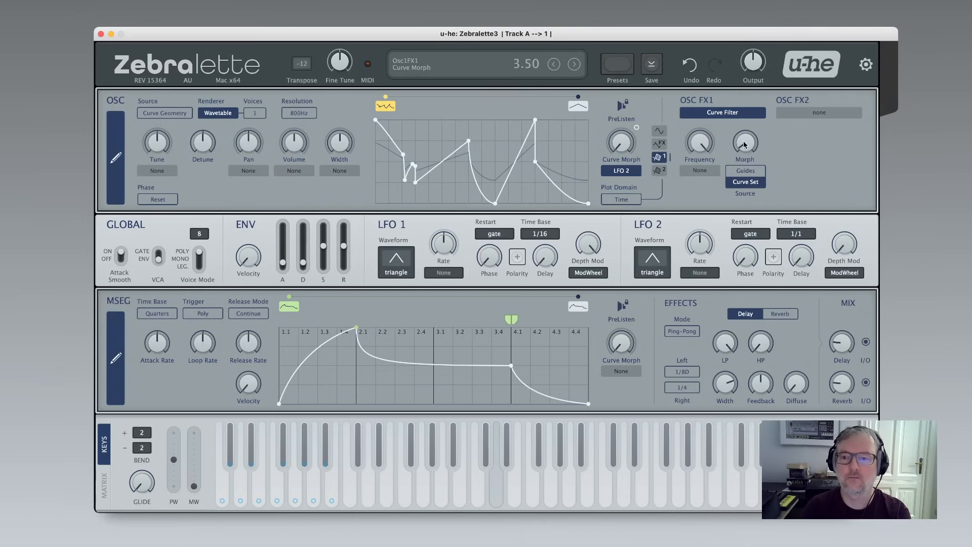
drag(744, 145, 726, 87)
drag(701, 139, 724, 221)
drag(745, 144, 758, 190)
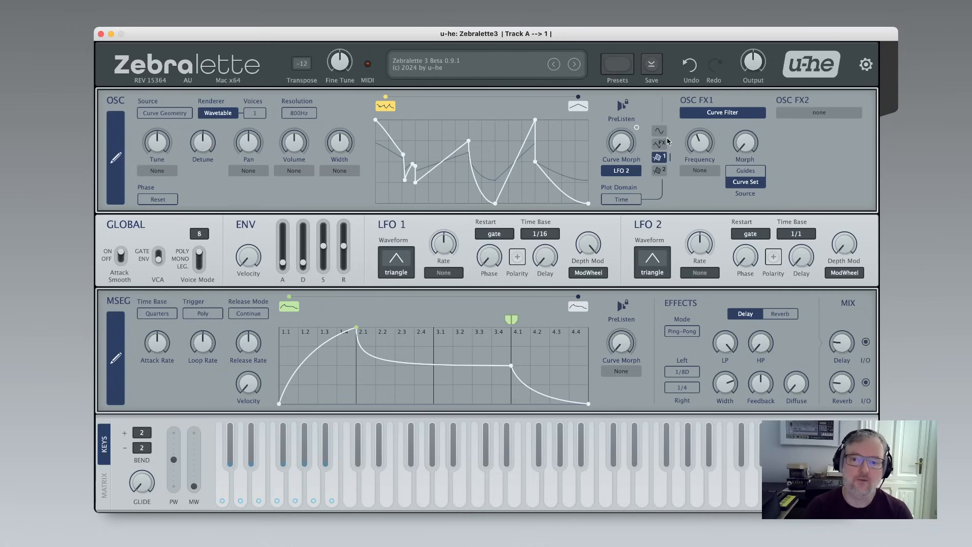
Add three empty curves to the oscillator's curve set, moving one of them further right.
right_click(454, 99)
click(461, 100)
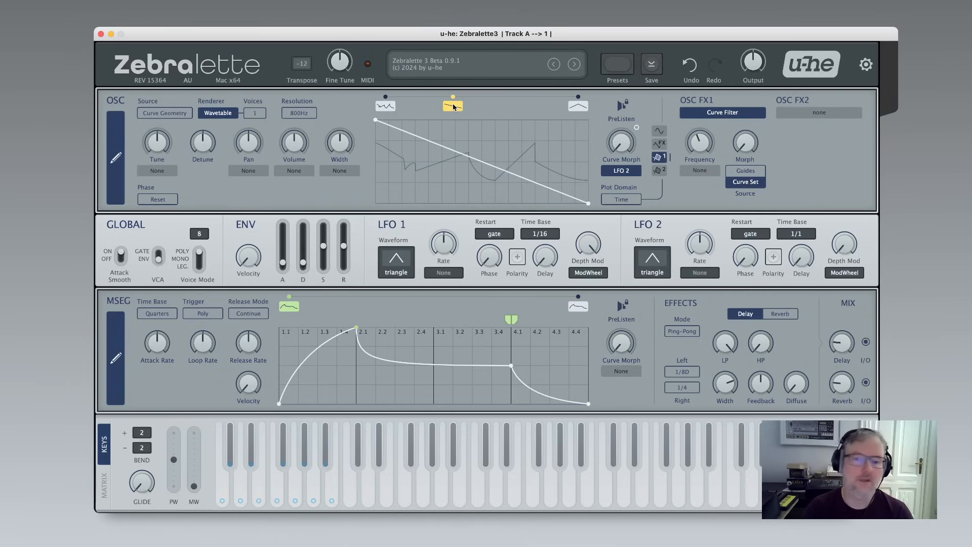
right_click(492, 103)
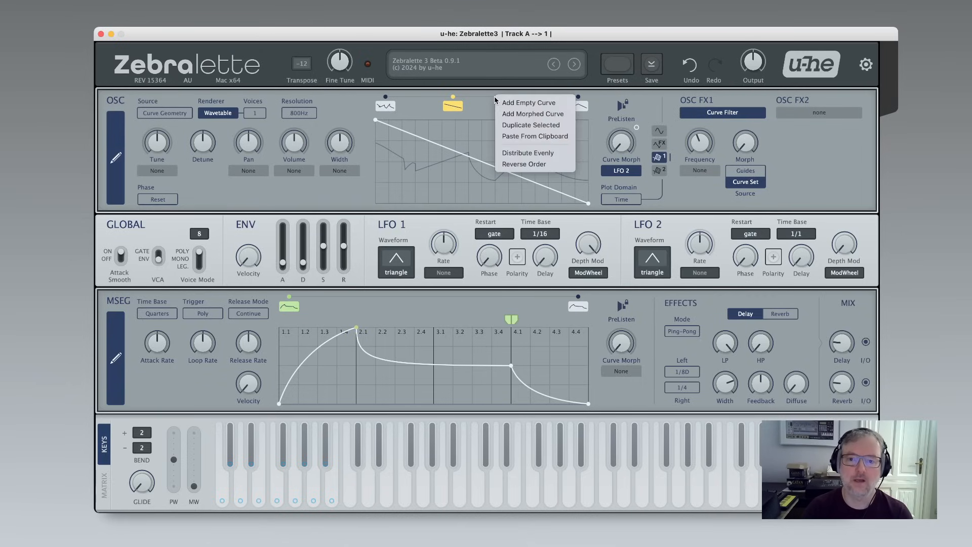
click(511, 106)
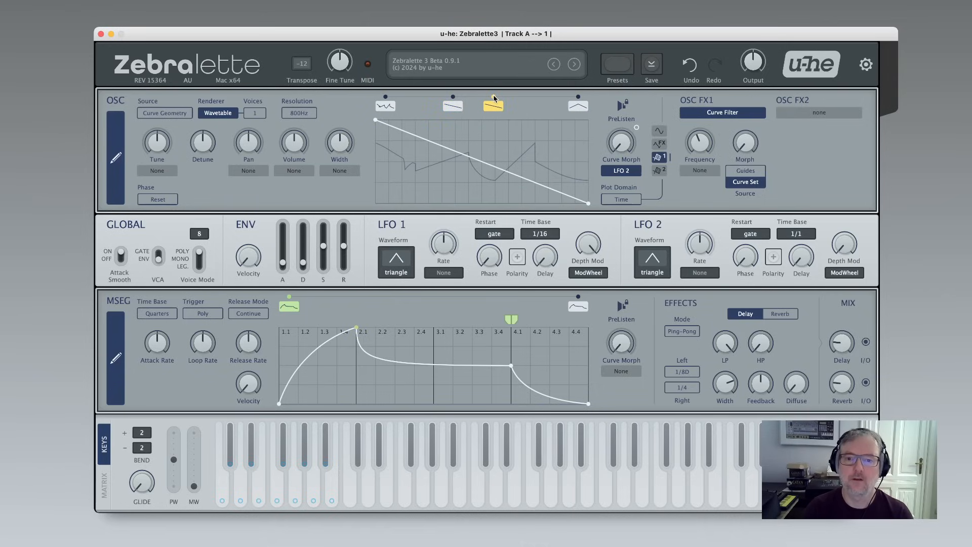
drag(499, 103, 527, 106)
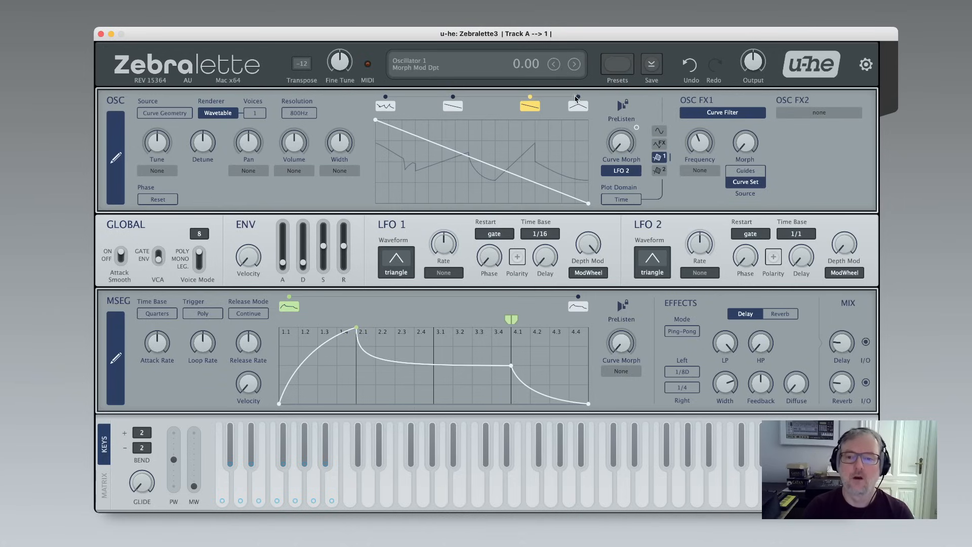
right_click(485, 100)
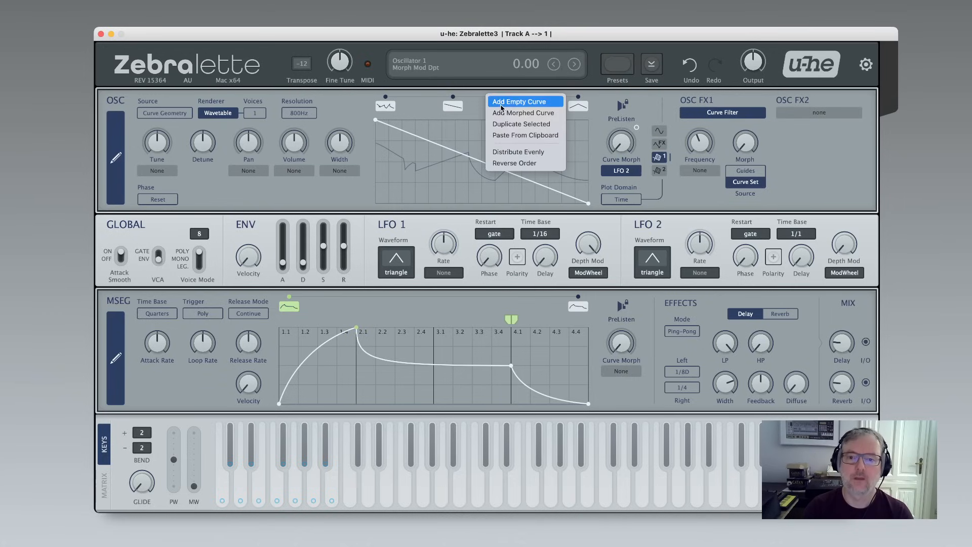
click(489, 101)
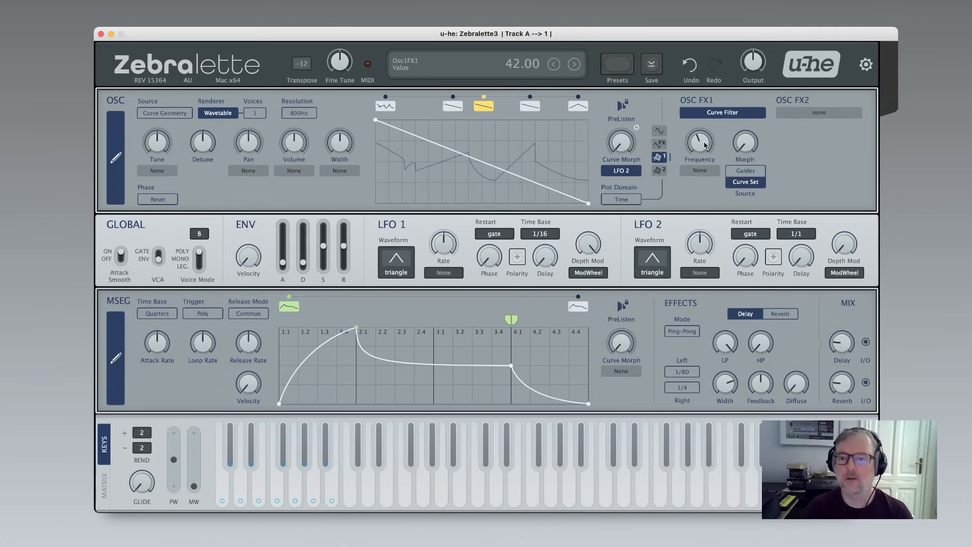
Switch the oscillator renderer to Additive and sweep the filter Frequency and Spec Morph knobs.
click(222, 114)
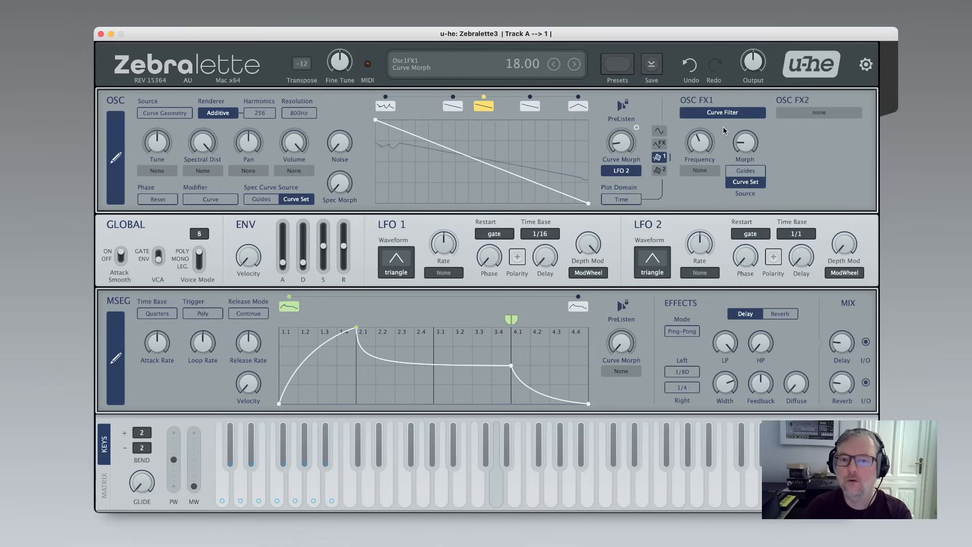
drag(705, 143, 700, 108)
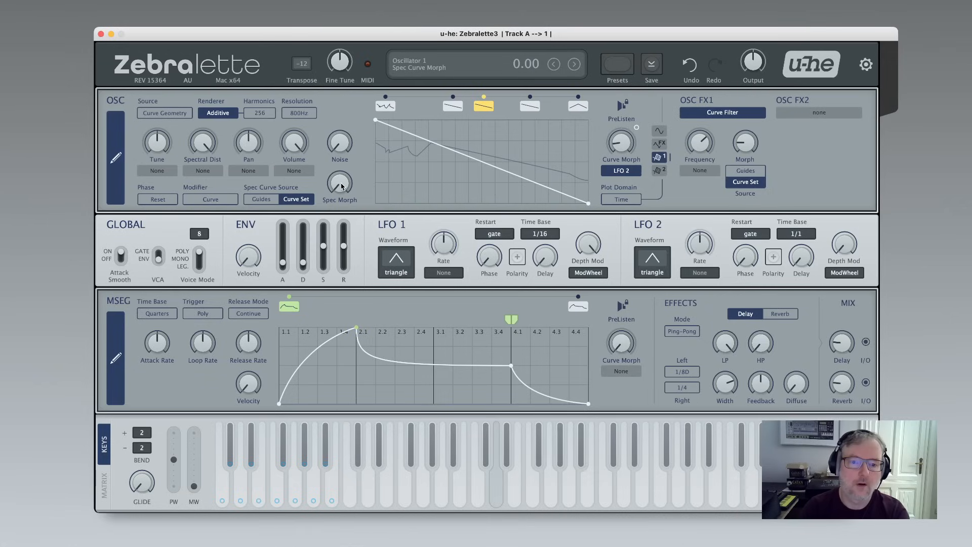
drag(337, 188, 338, 61)
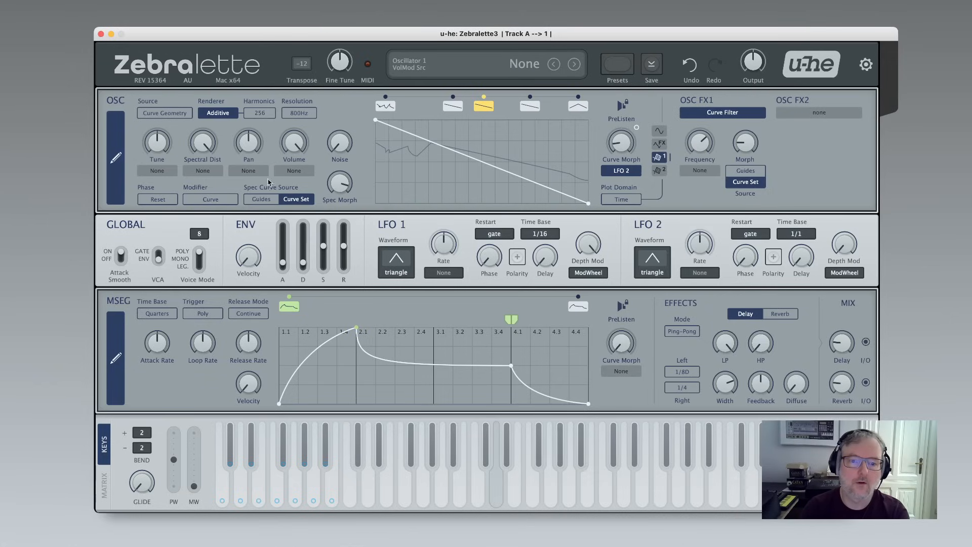
Set the spectral curve source to Guides and sweep the Spec Morph knob.
click(261, 199)
drag(349, 188, 357, 209)
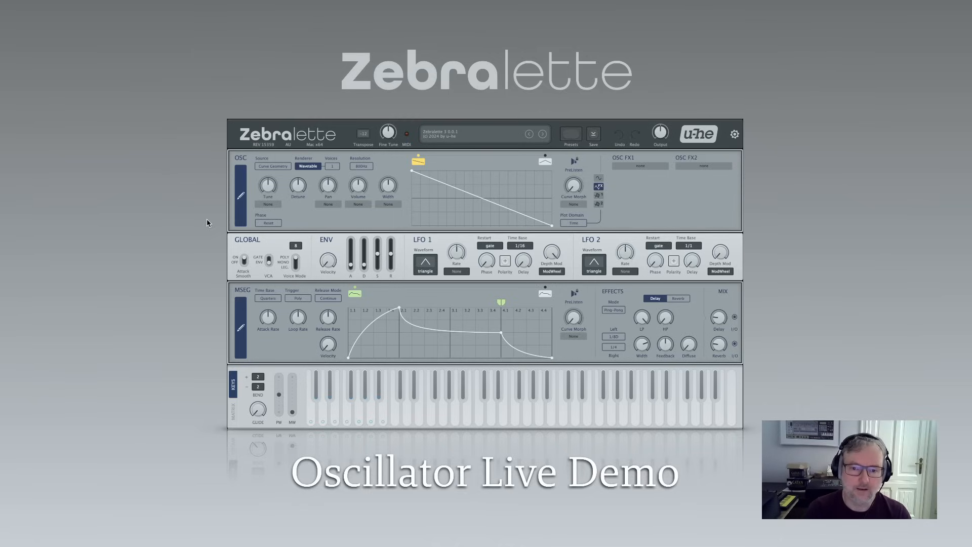
key(Right)
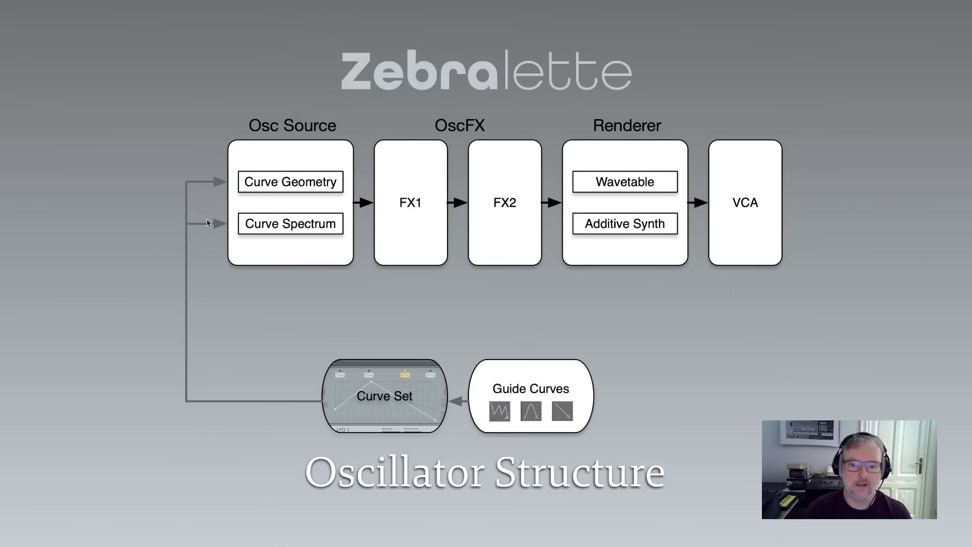